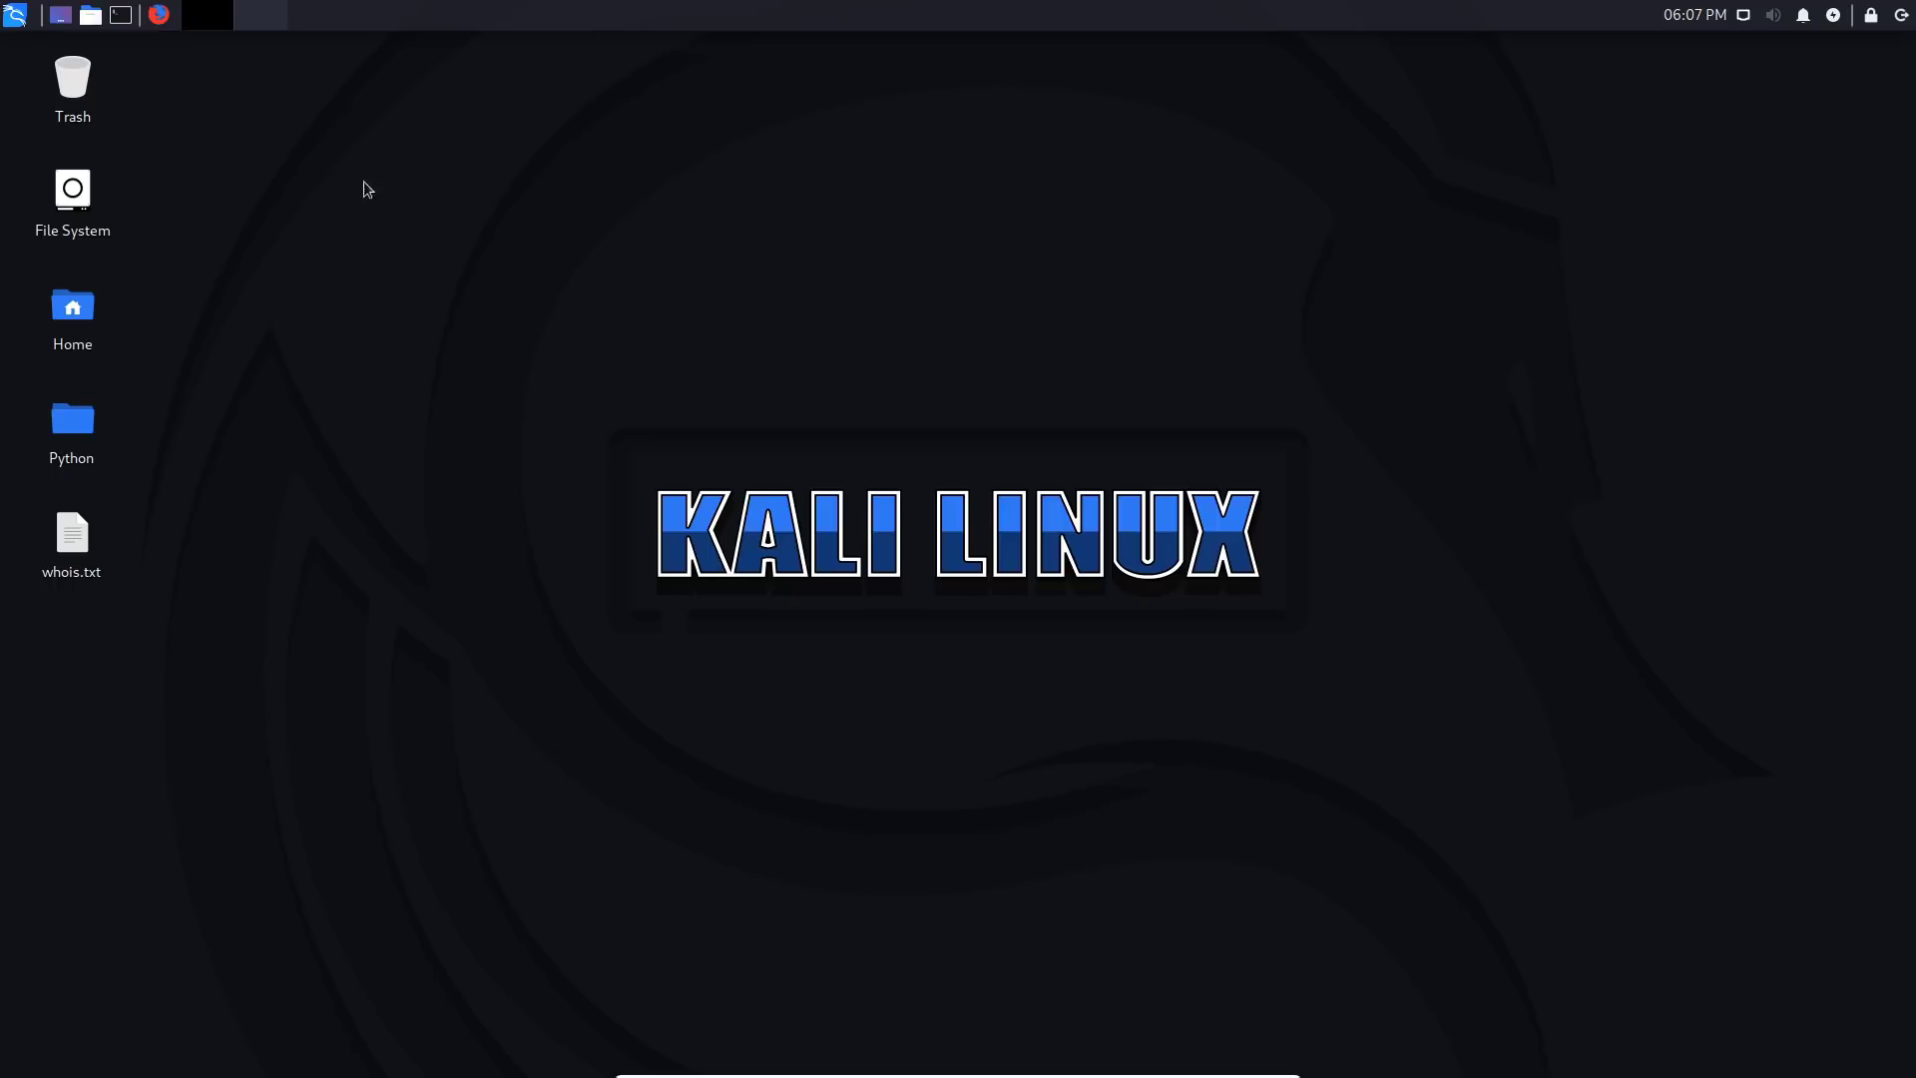
Step: Launch Maltego by searching 'mal' in the Kali application menu
{"action": "left_click", "coordinate": [16, 15]}
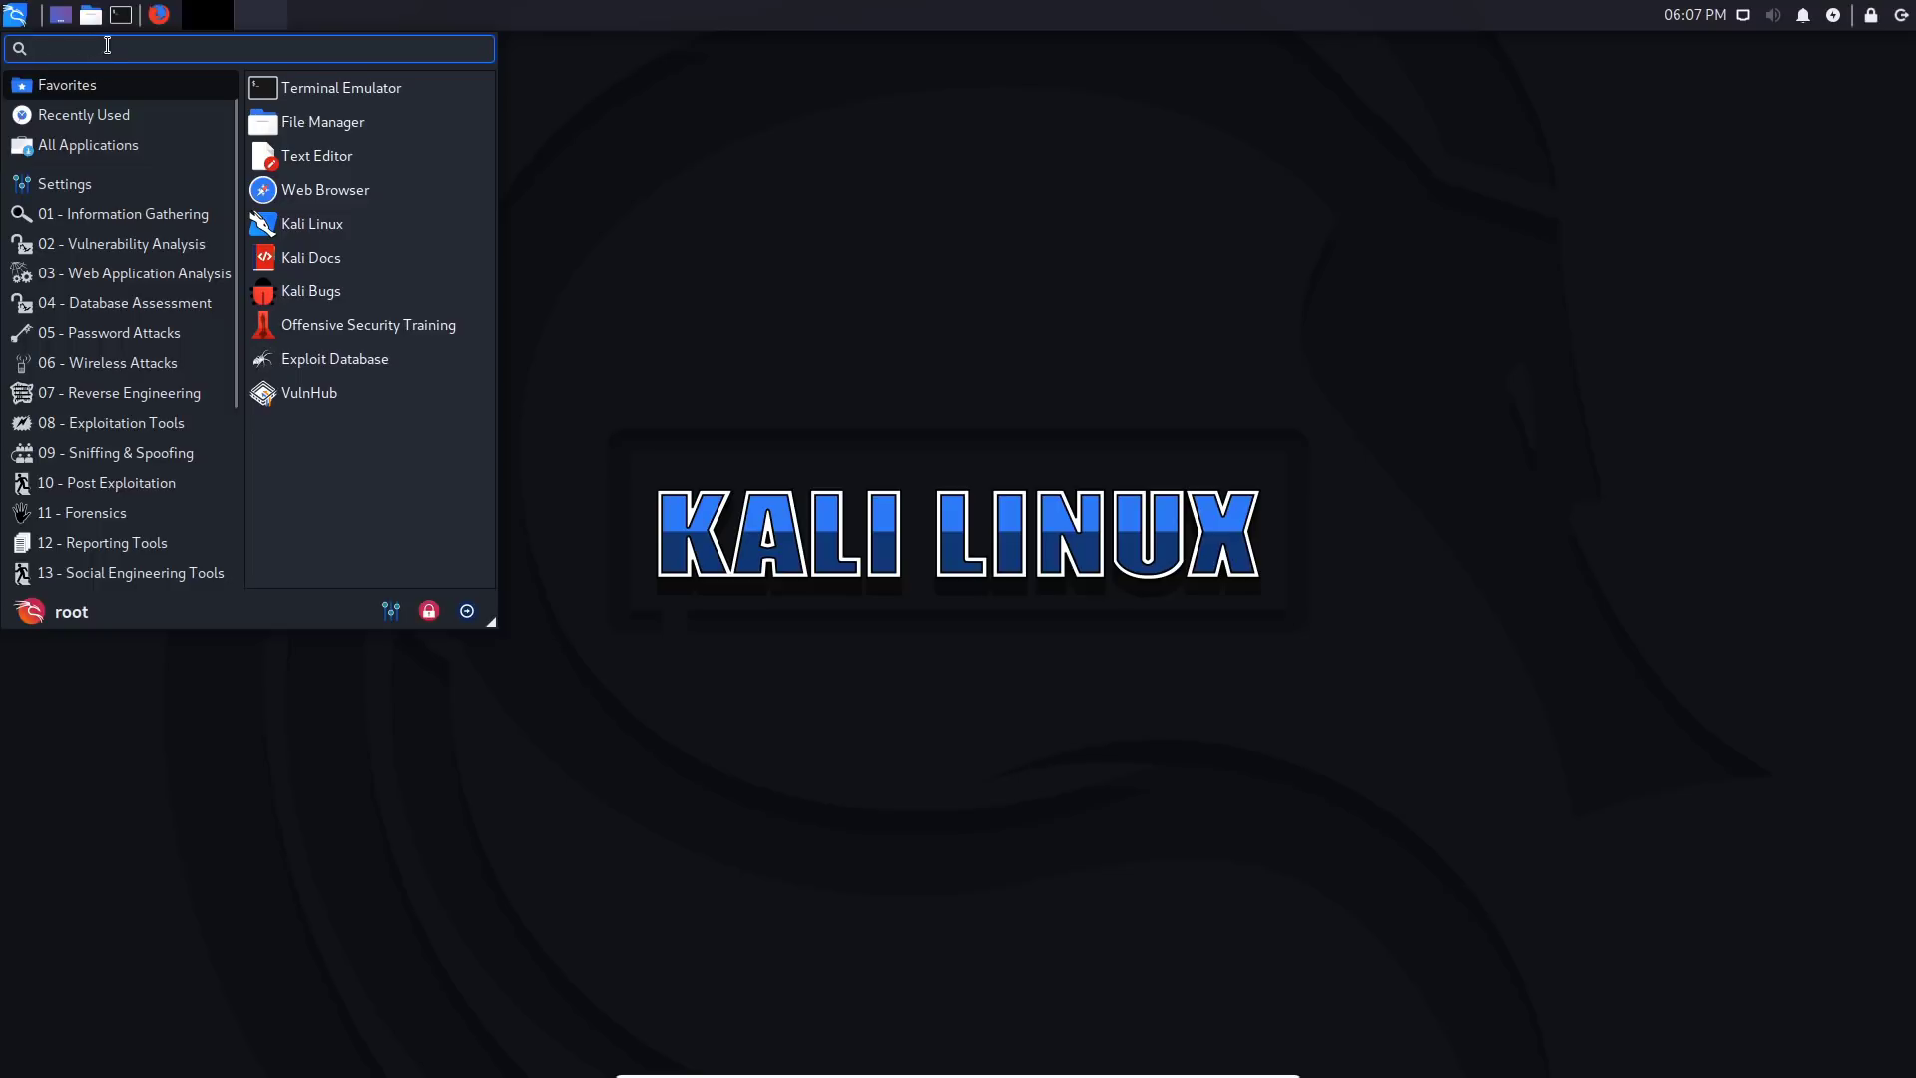
{"action": "type", "text": "mal"}
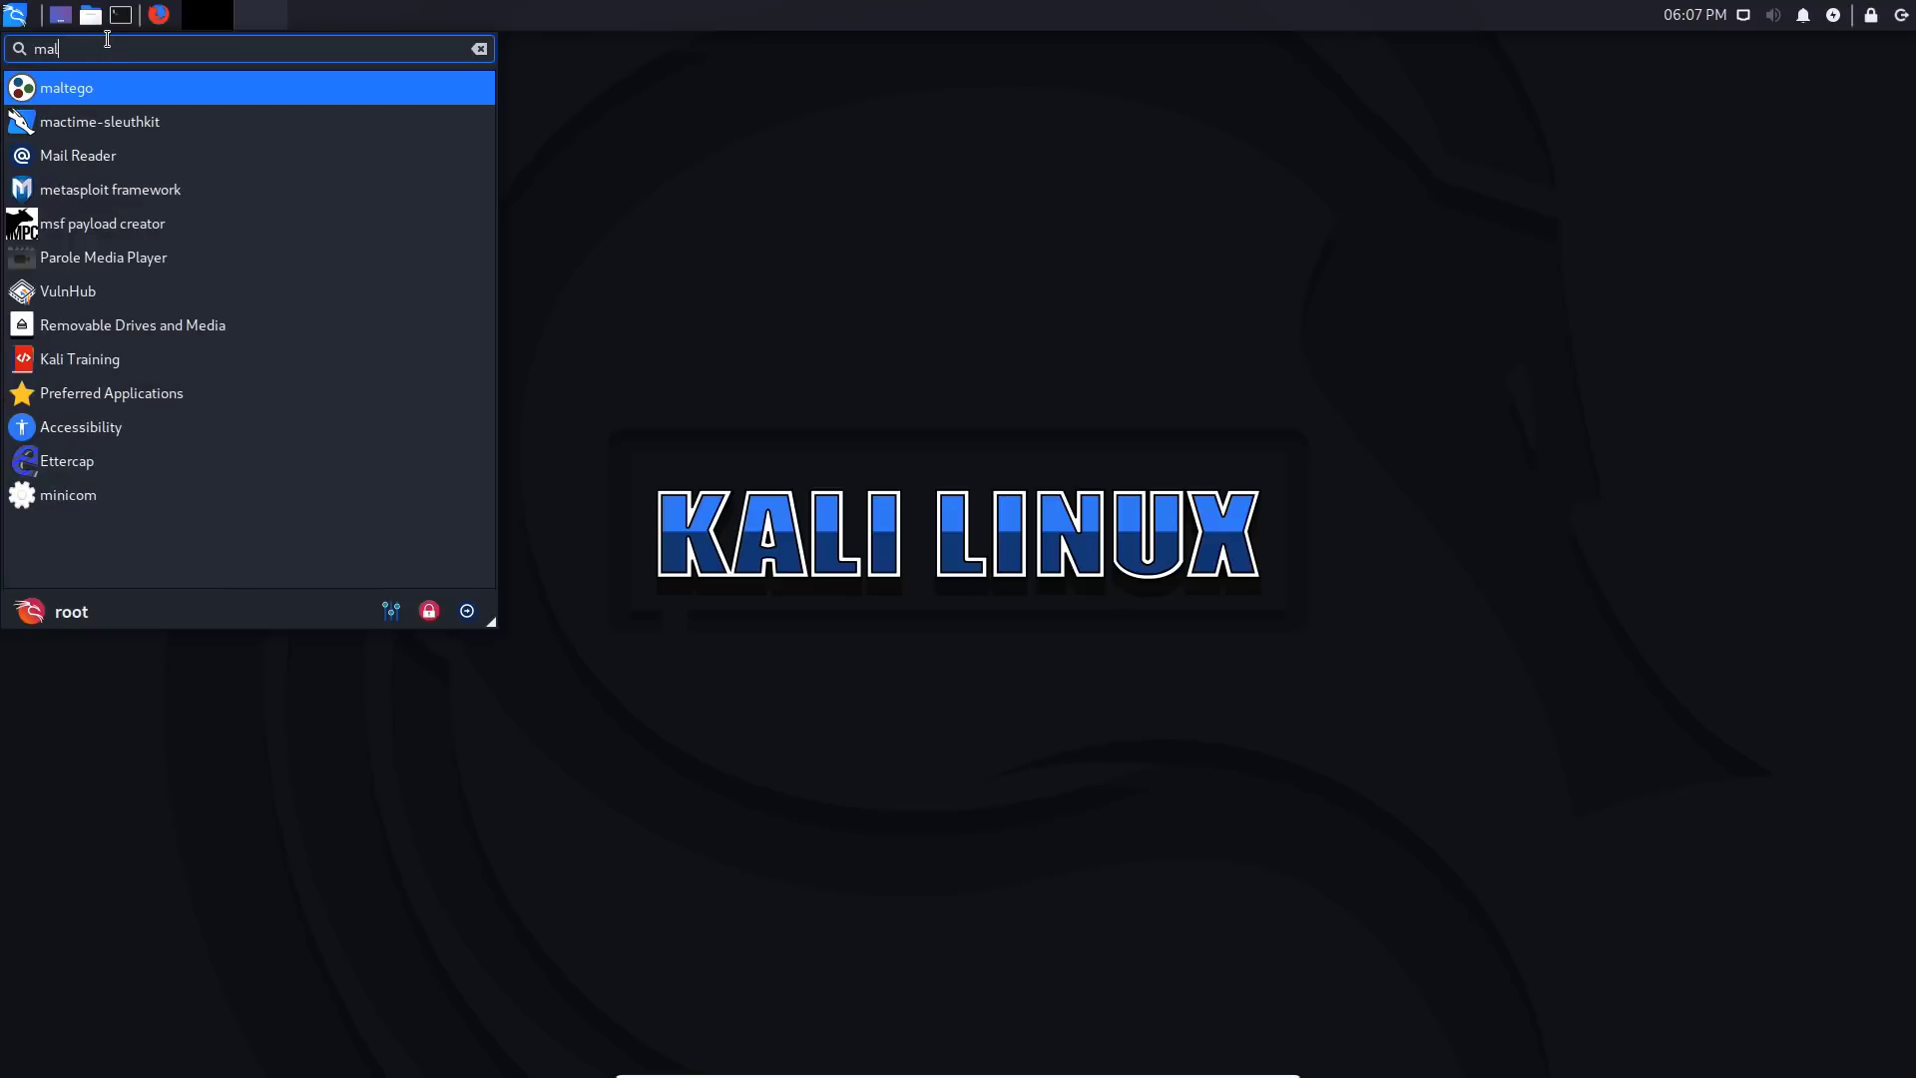
{"action": "left_click", "coordinate": [115, 89]}
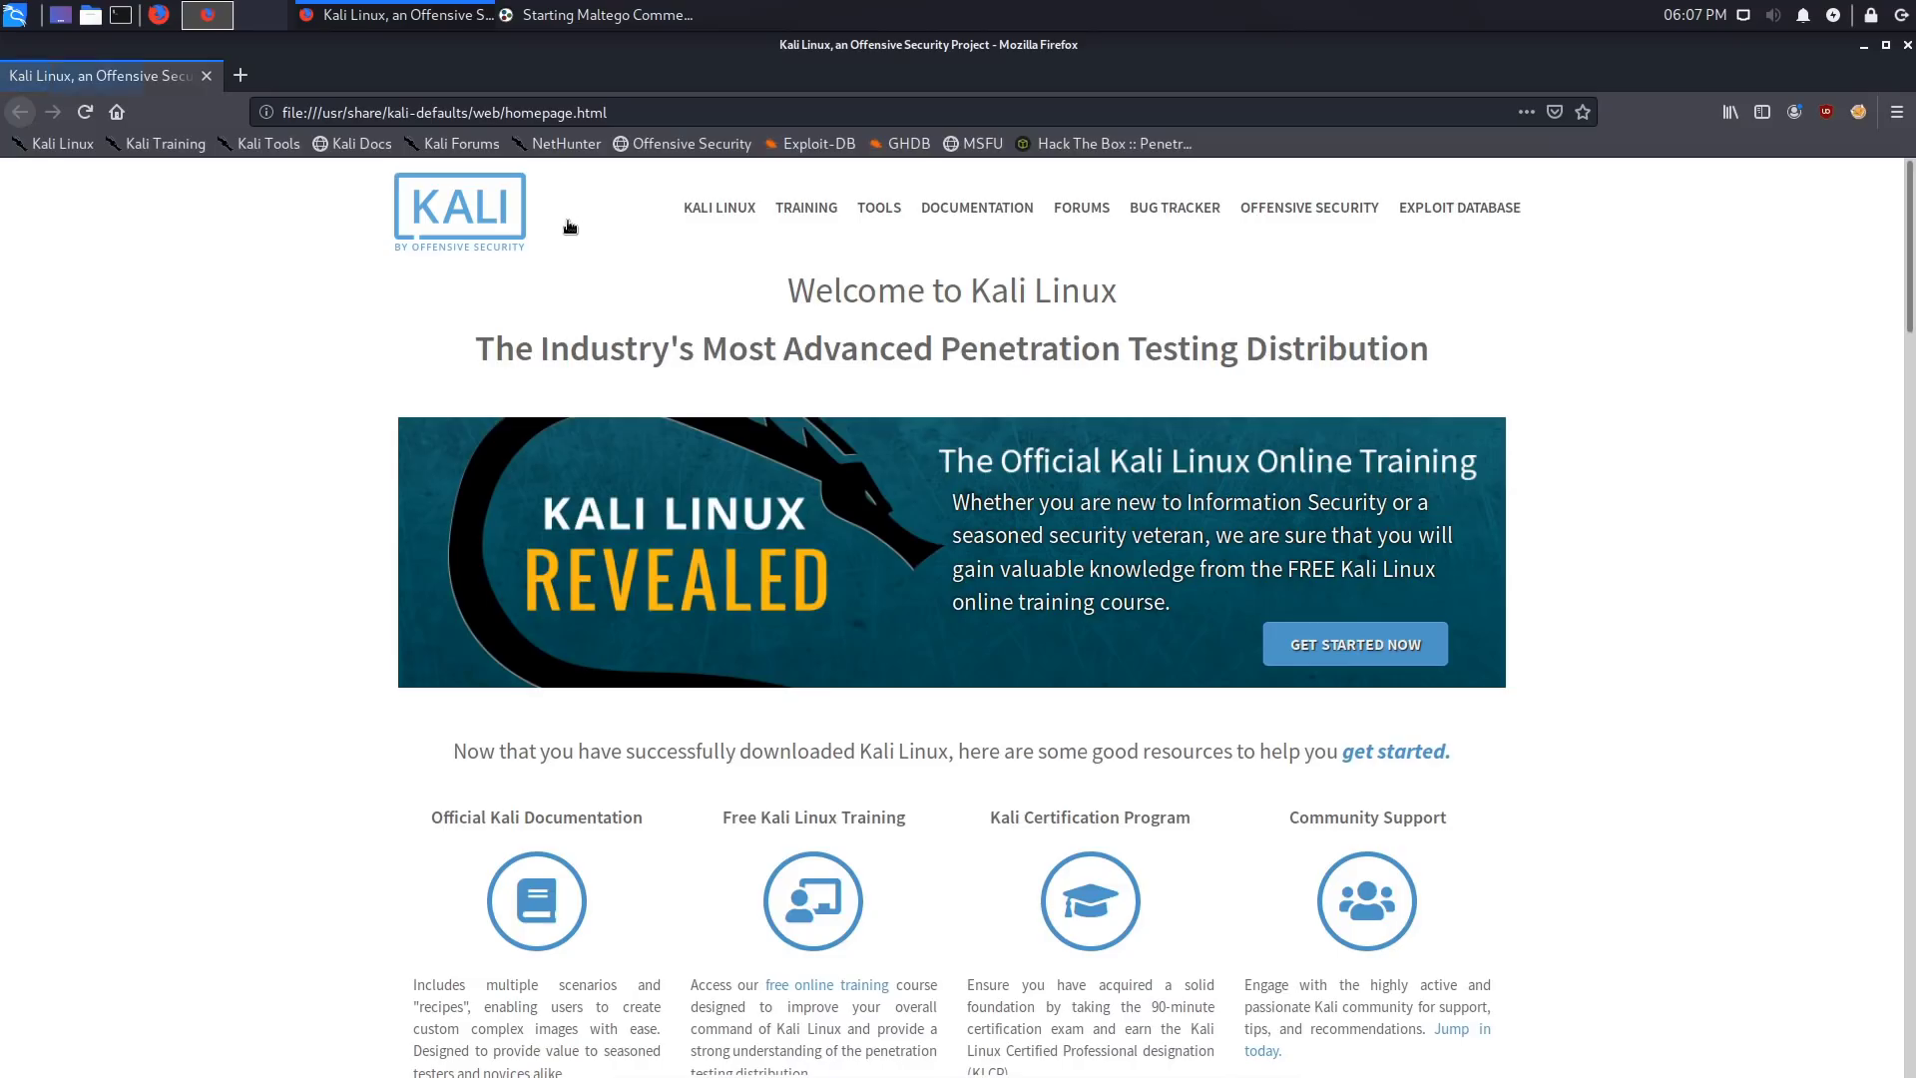
Step: Search DuckDuckGo for 'maltego' and open the official maltego.com result
{"action": "left_click", "coordinate": [589, 113]}
{"action": "type", "text": "mal"}
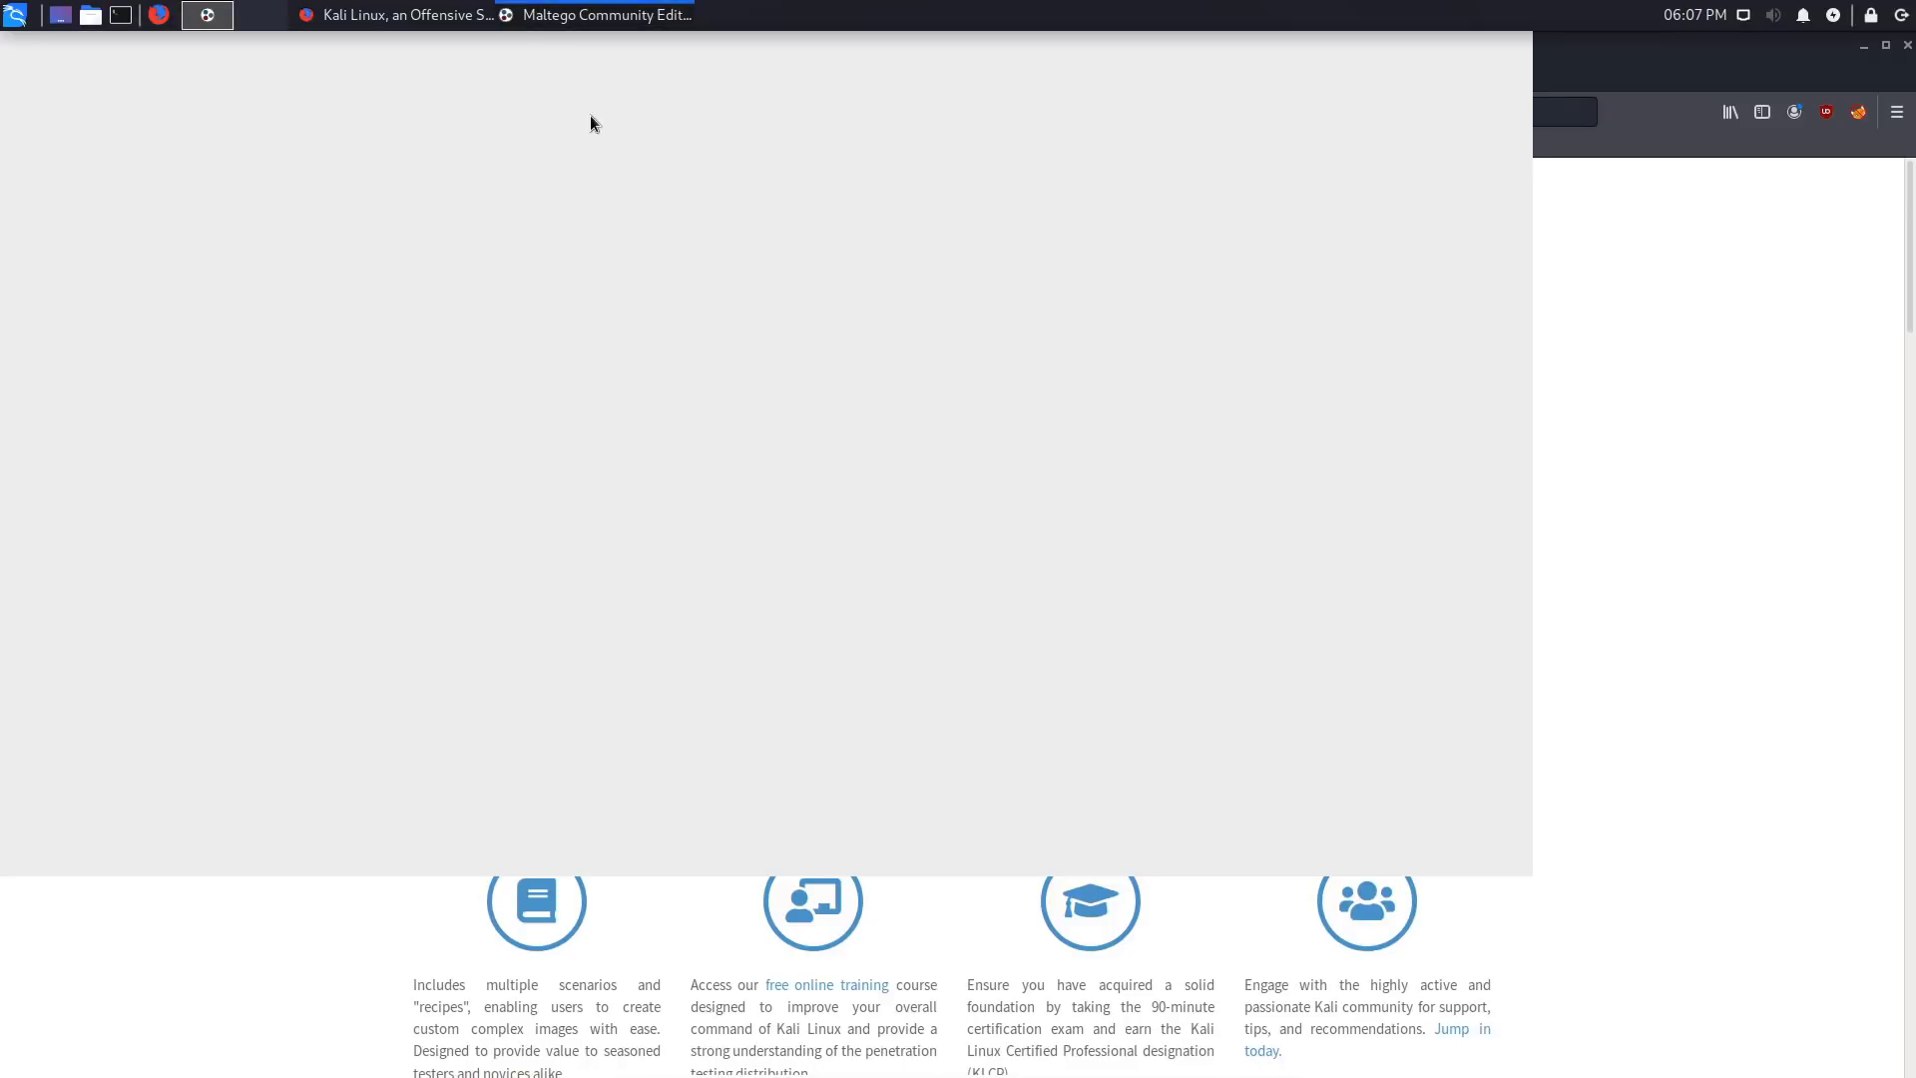
{"action": "left_click", "coordinate": [589, 116]}
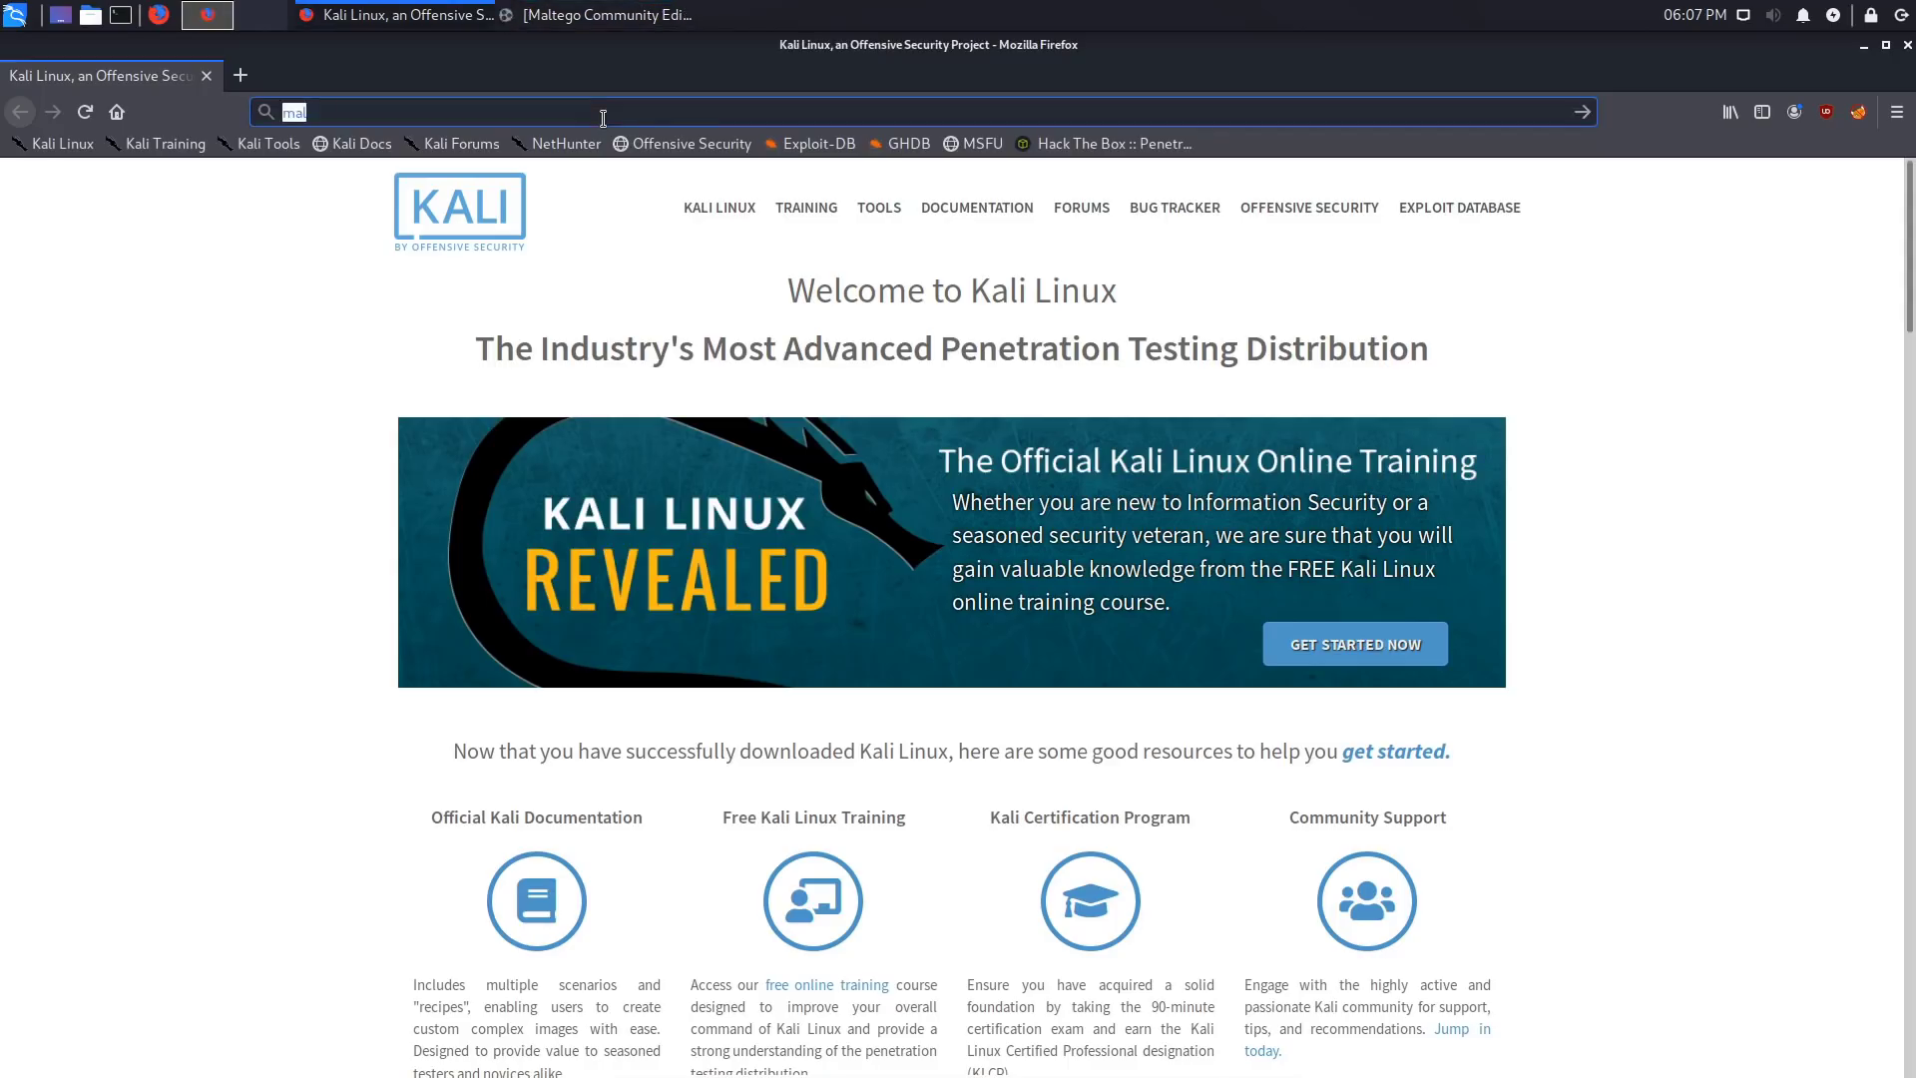
{"action": "type", "text": "duckduckgo.com"}
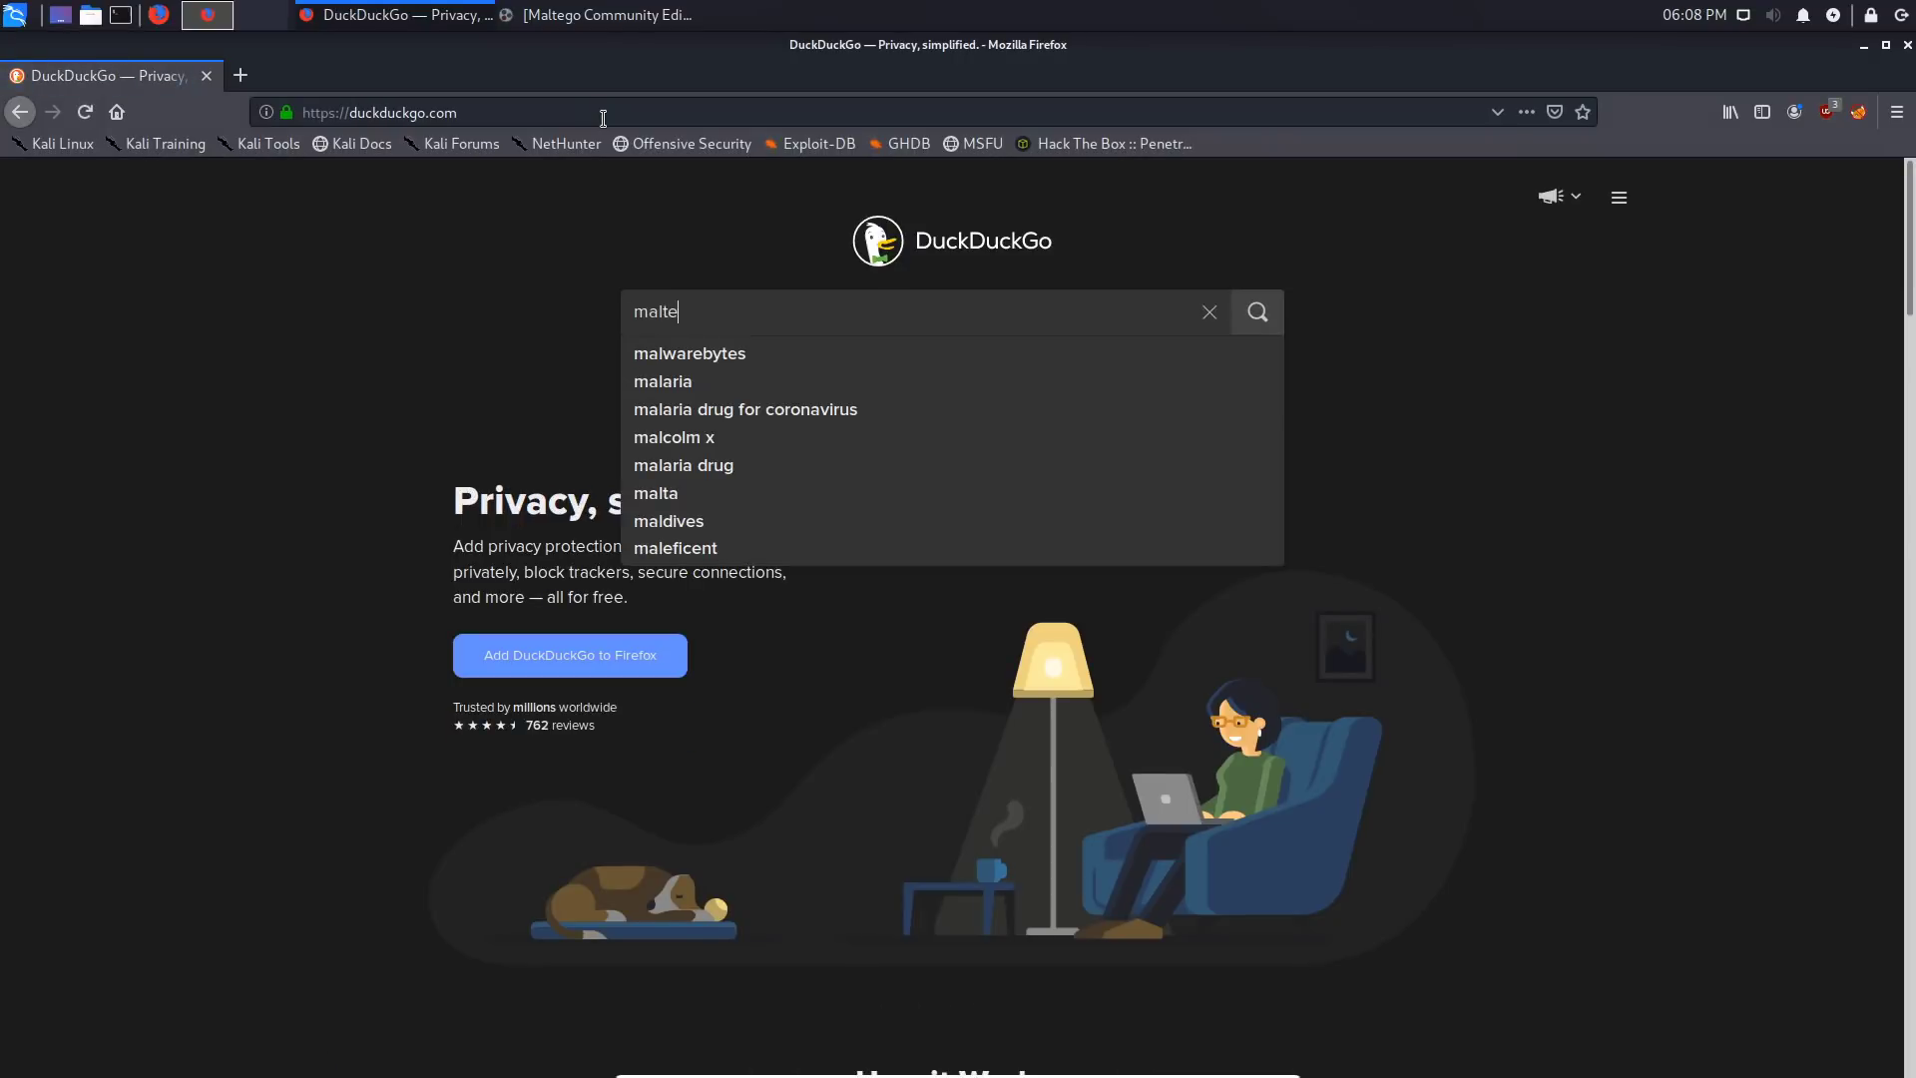
{"action": "key", "text": "Return"}
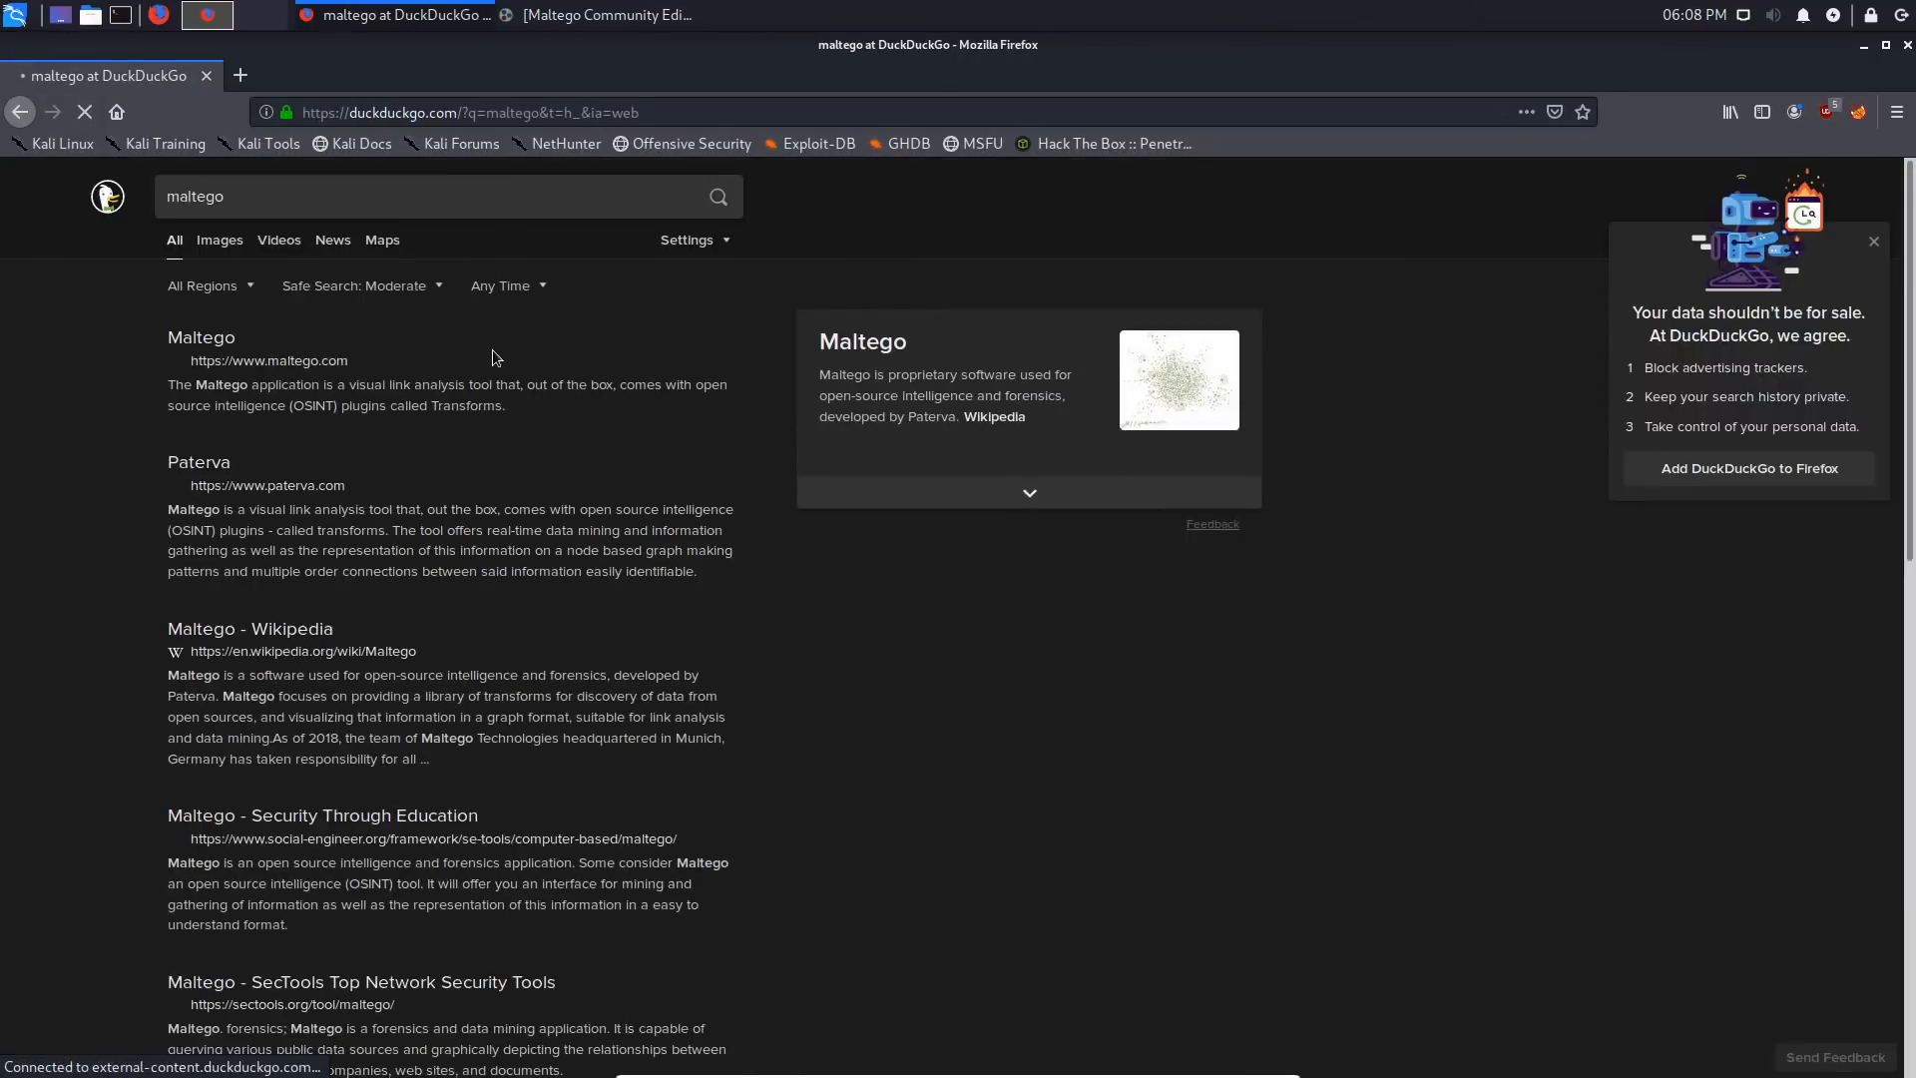
{"action": "left_click", "coordinate": [283, 361]}
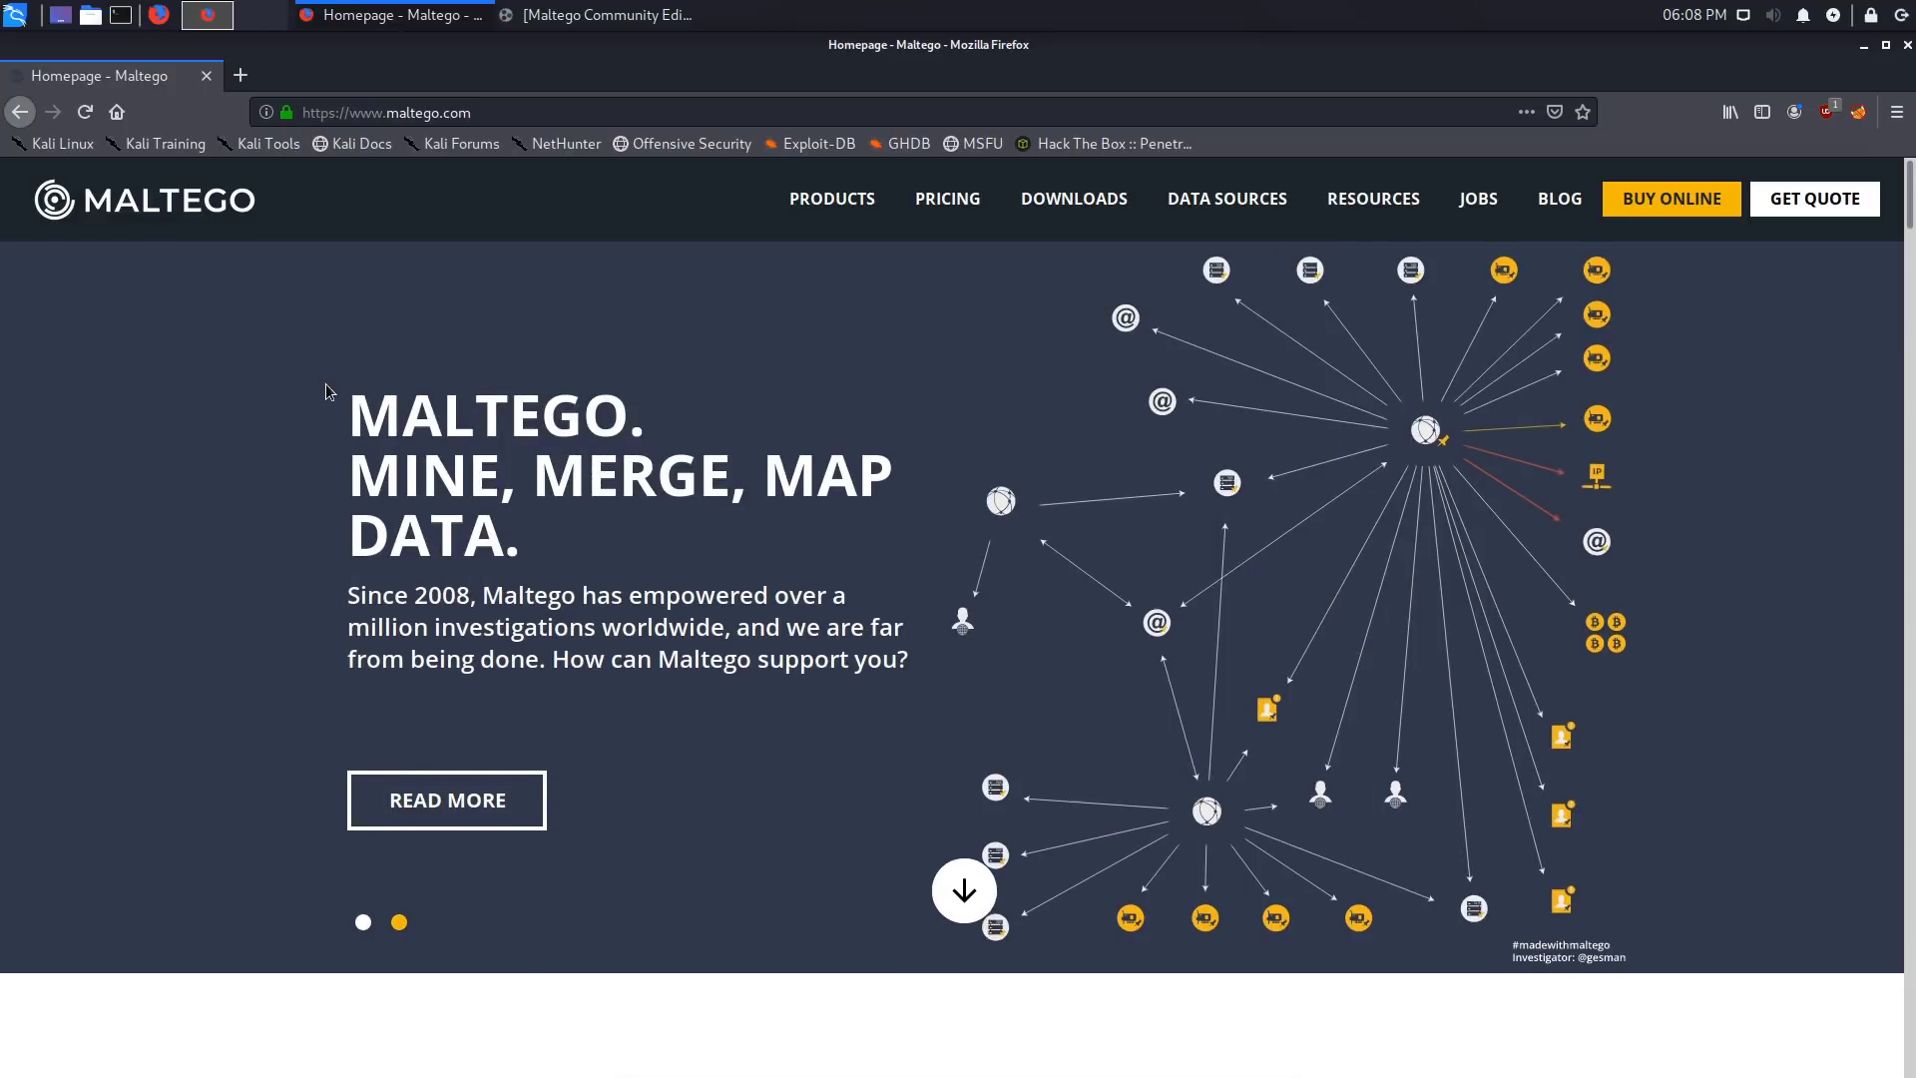
Step: Scroll to the Maltego intro text, highlight 'OSINT', then scroll back to the top
{"action": "scroll", "coordinate": [327, 384], "scroll_direction": "down", "scroll_amount": 5}
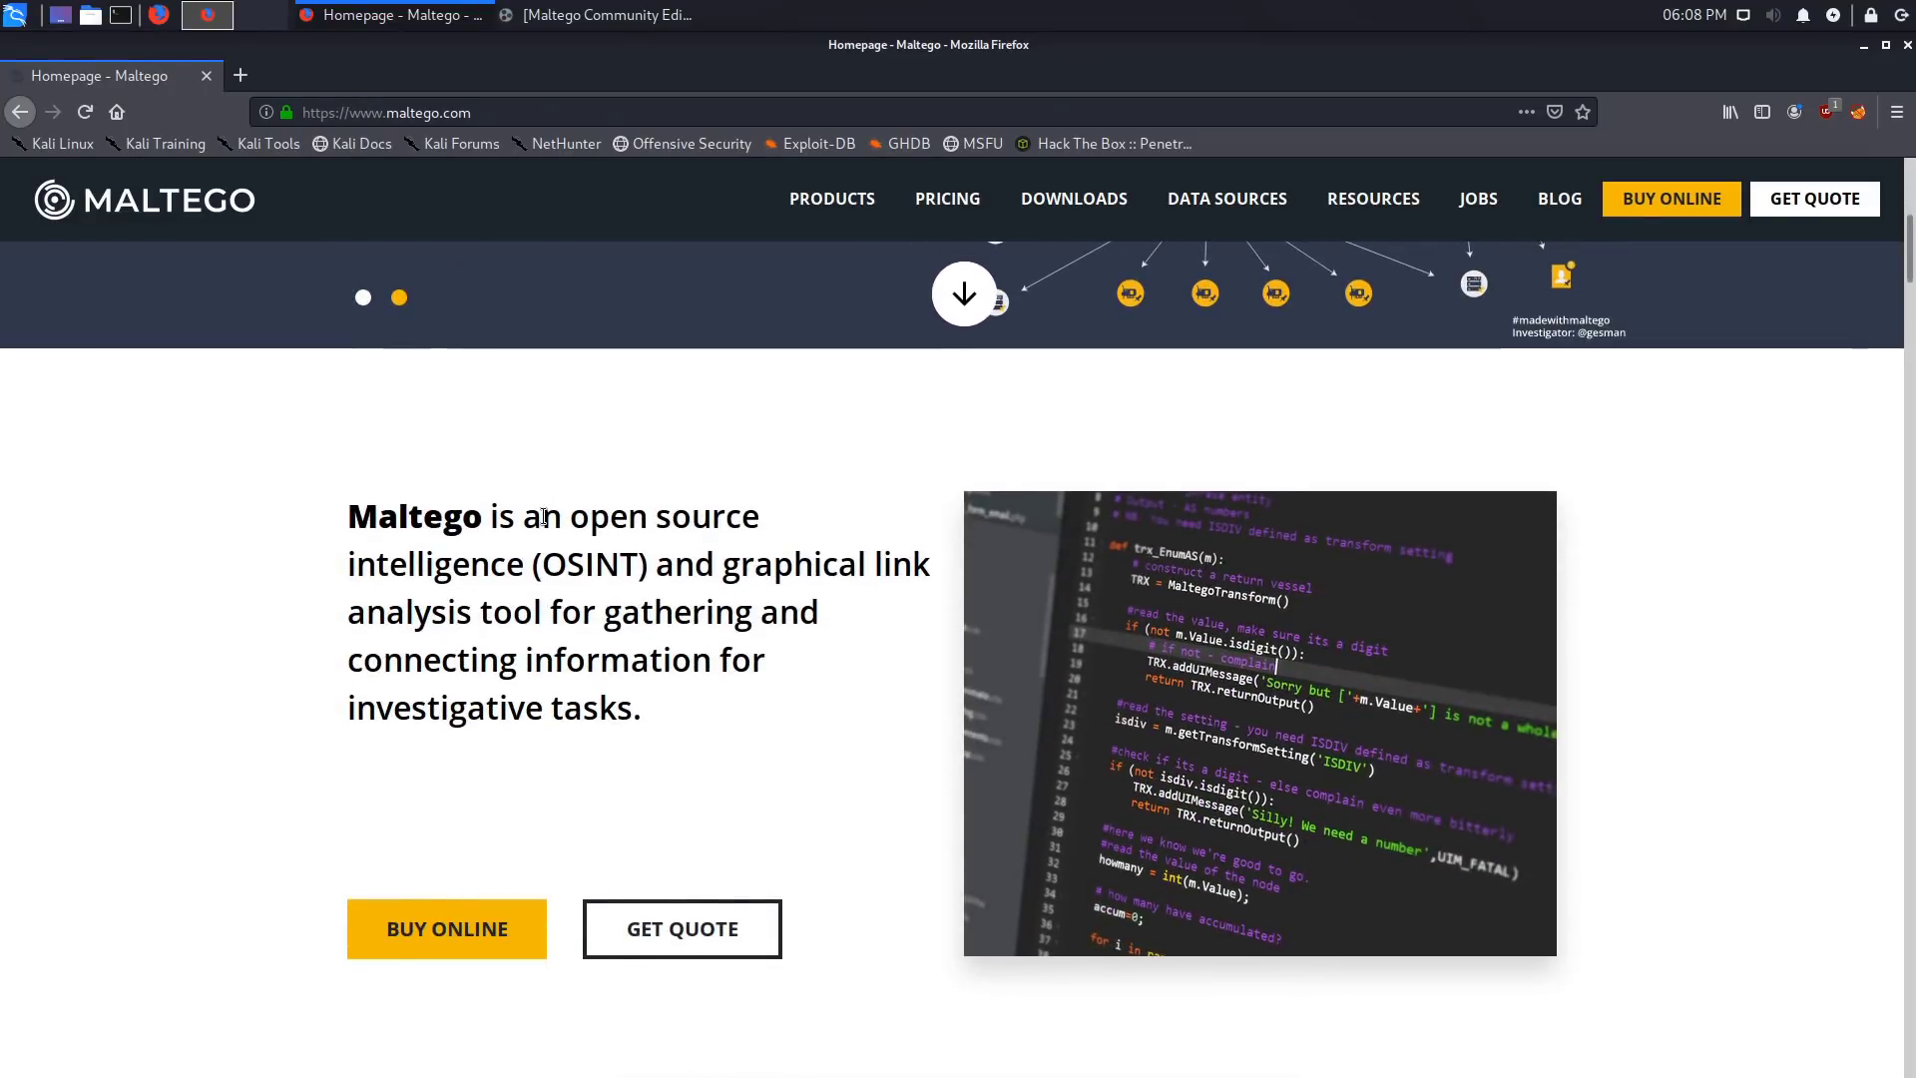
{"action": "left_click_drag", "start_coordinate": [543, 563], "coordinate": [642, 564]}
{"action": "left_click", "coordinate": [690, 562]}
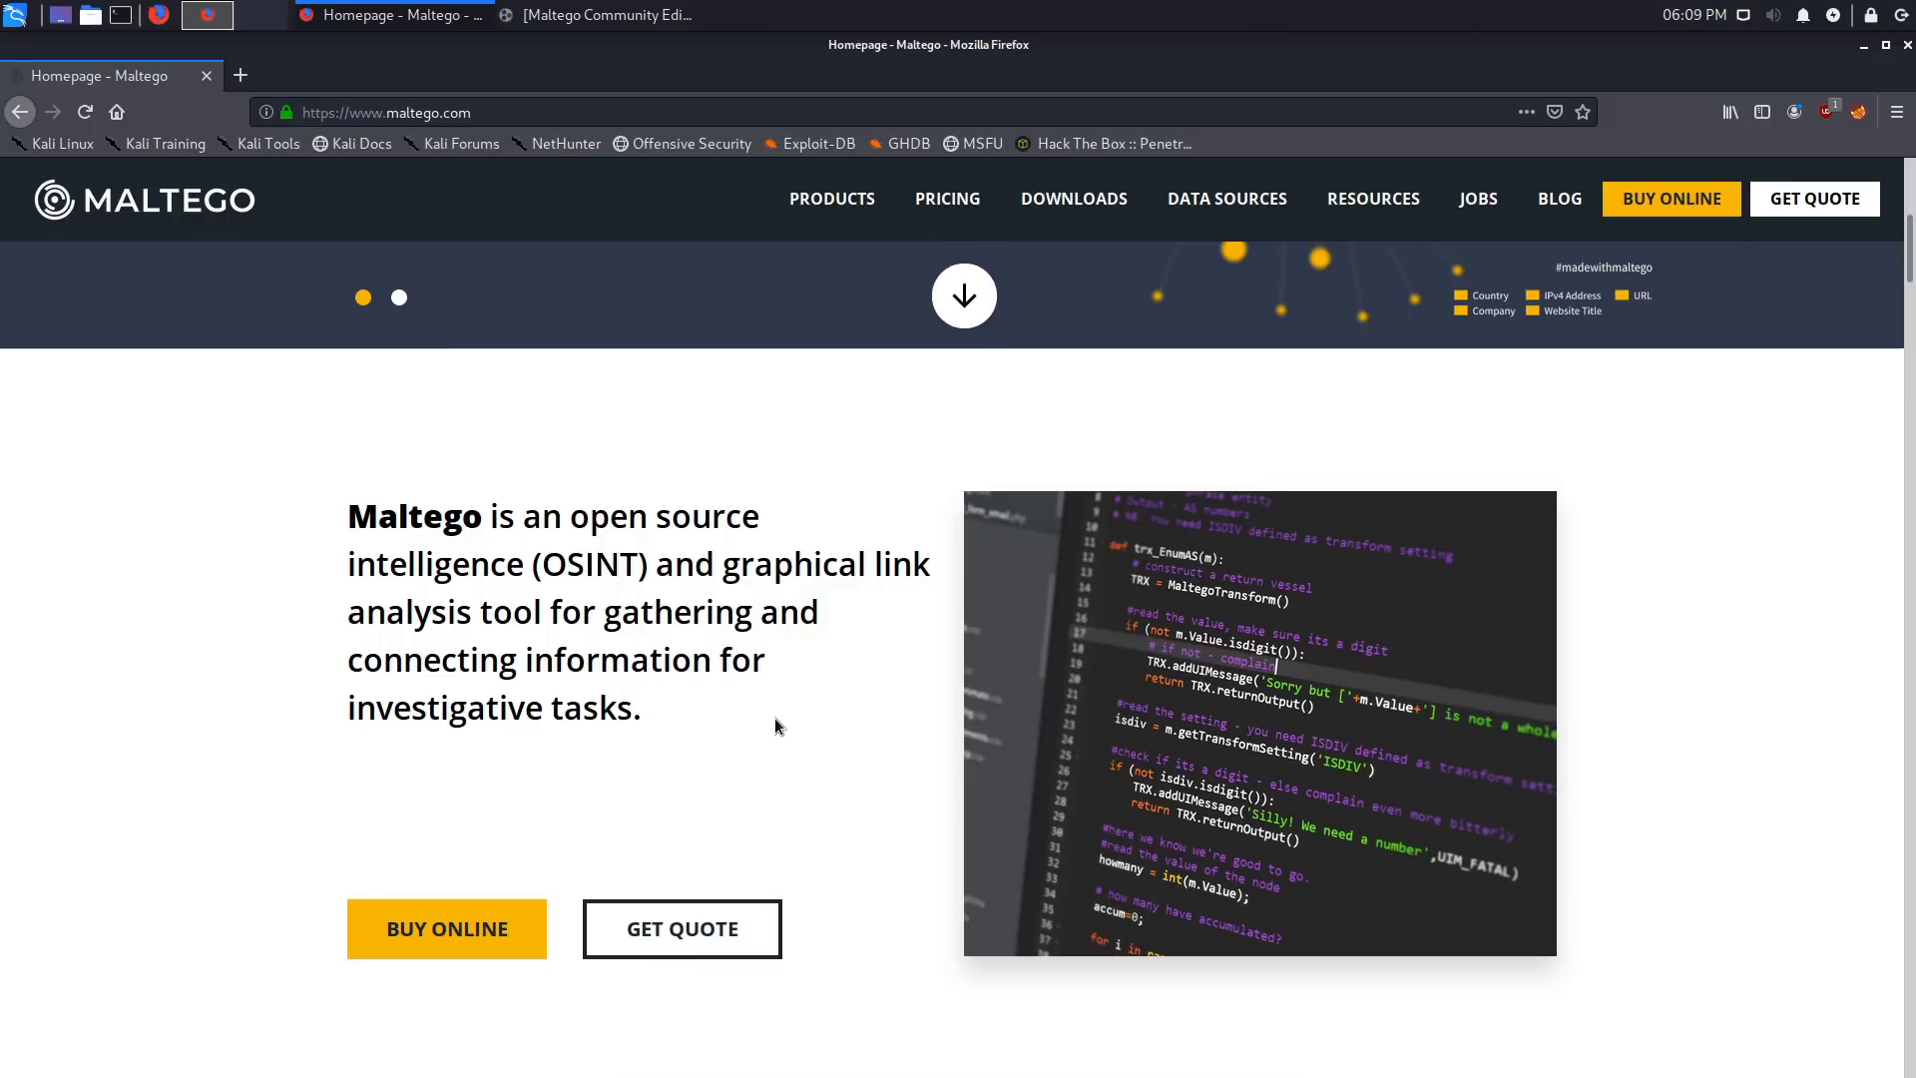
{"action": "scroll", "coordinate": [1632, 363], "scroll_direction": "up", "scroll_amount": 5}
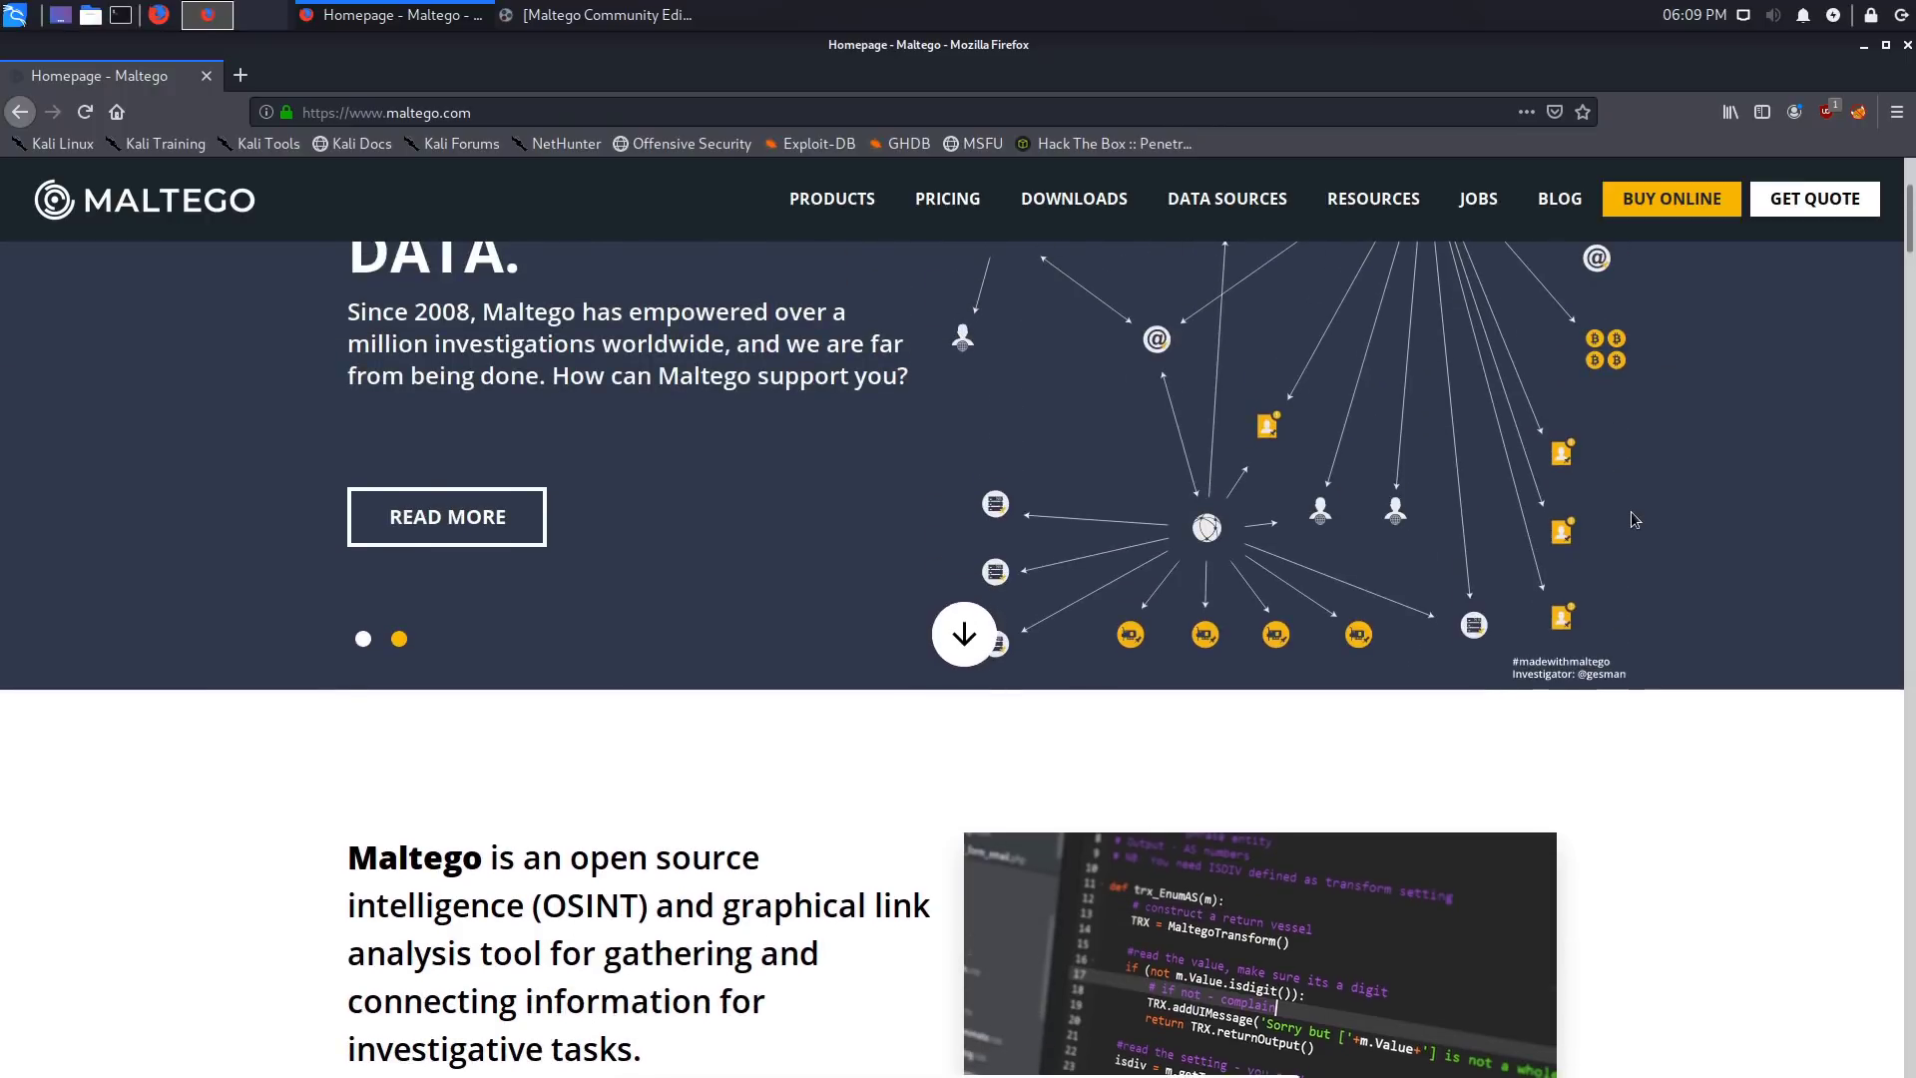
Step: Minimise Firefox, then restore and maximise the Maltego window on its Transform Hub
{"action": "left_click", "coordinate": [1862, 47]}
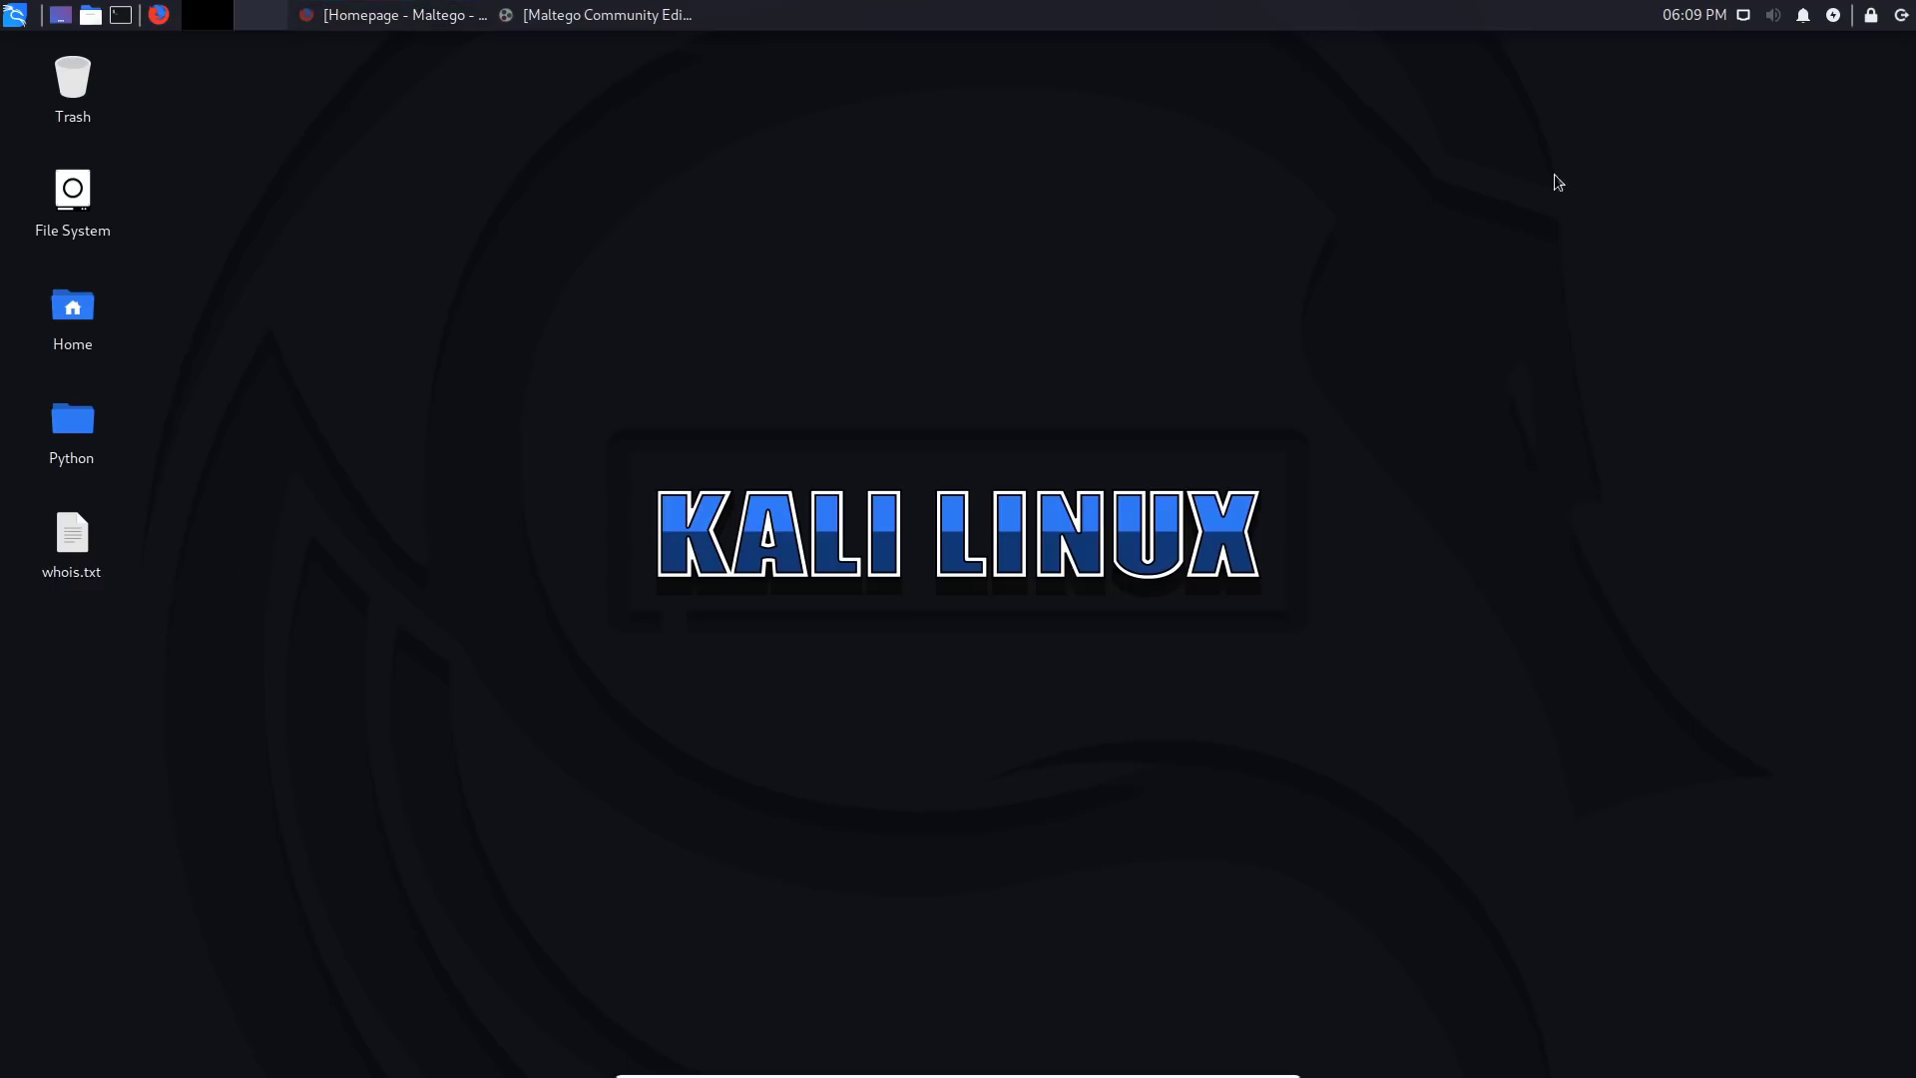
{"action": "left_click", "coordinate": [586, 16]}
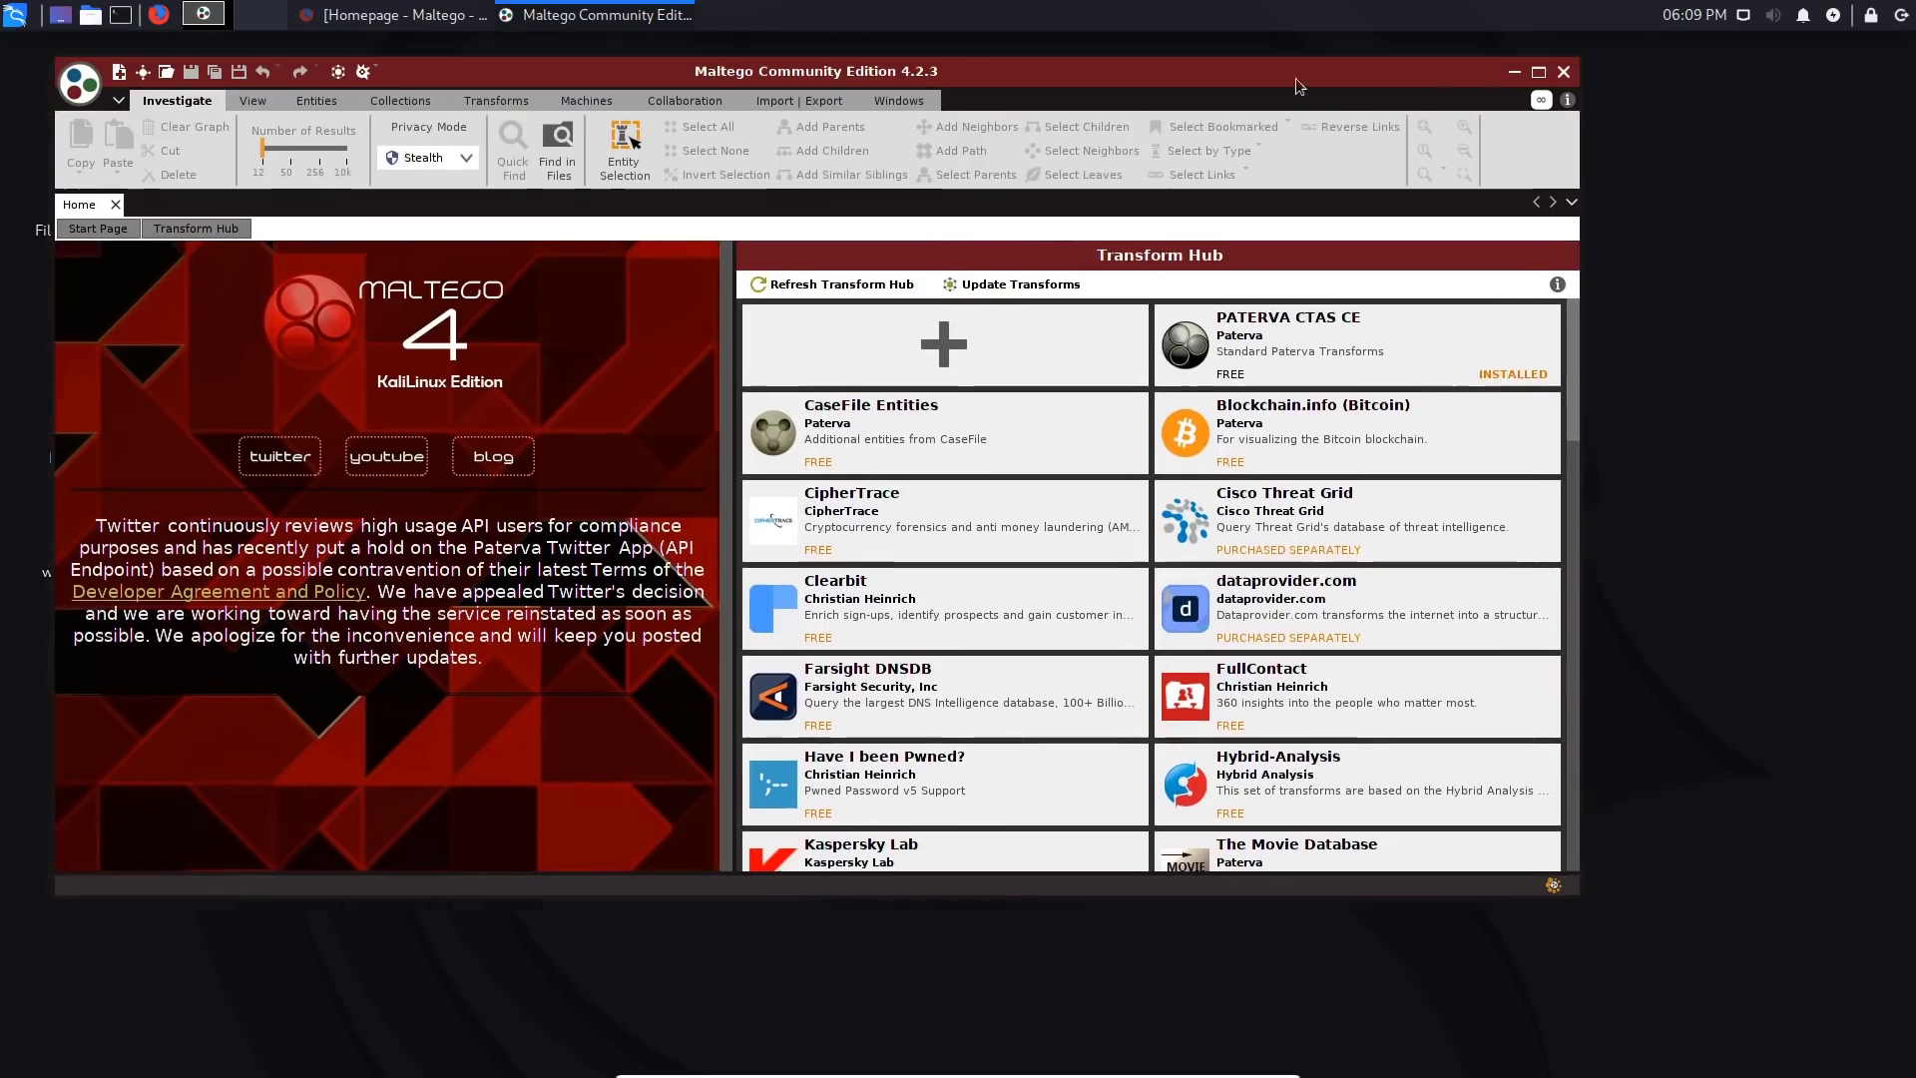
{"action": "left_click_drag", "start_coordinate": [1295, 77], "coordinate": [1395, 150]}
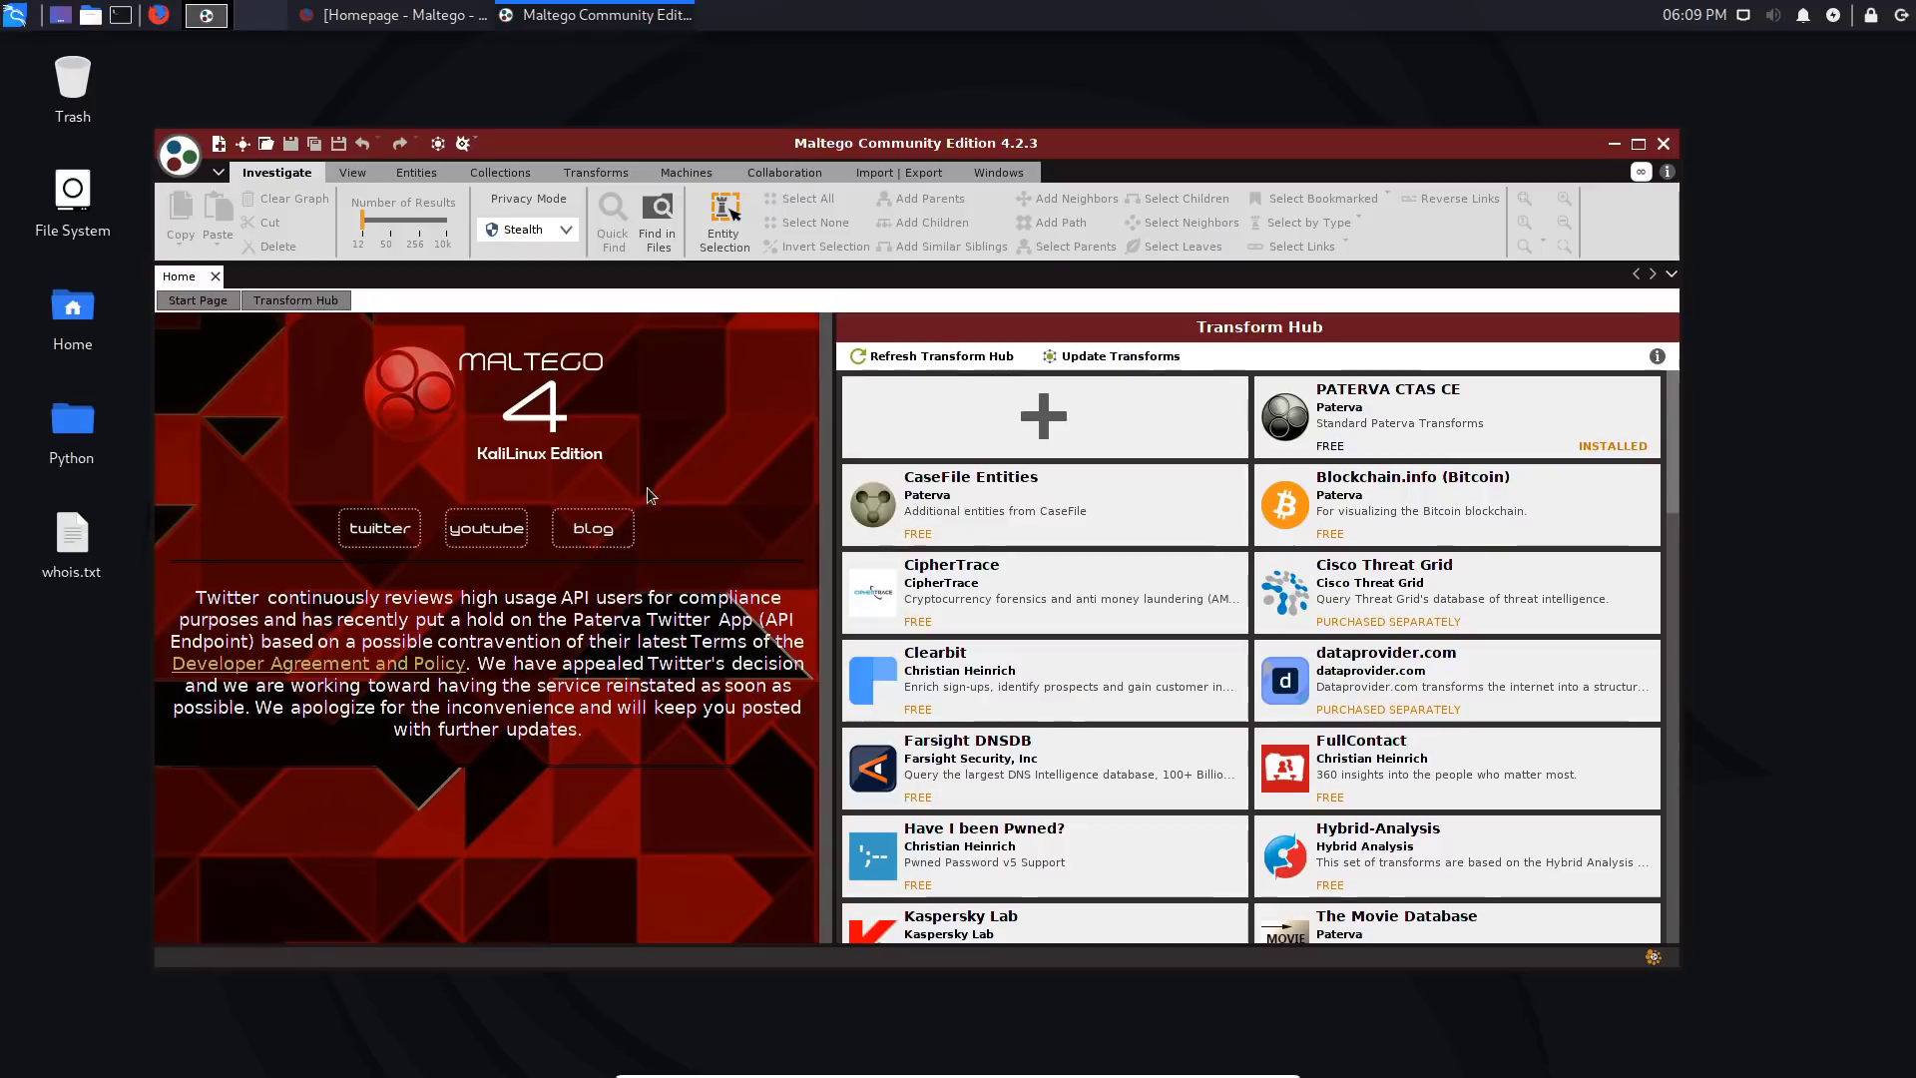
{"action": "left_click", "coordinate": [1637, 143]}
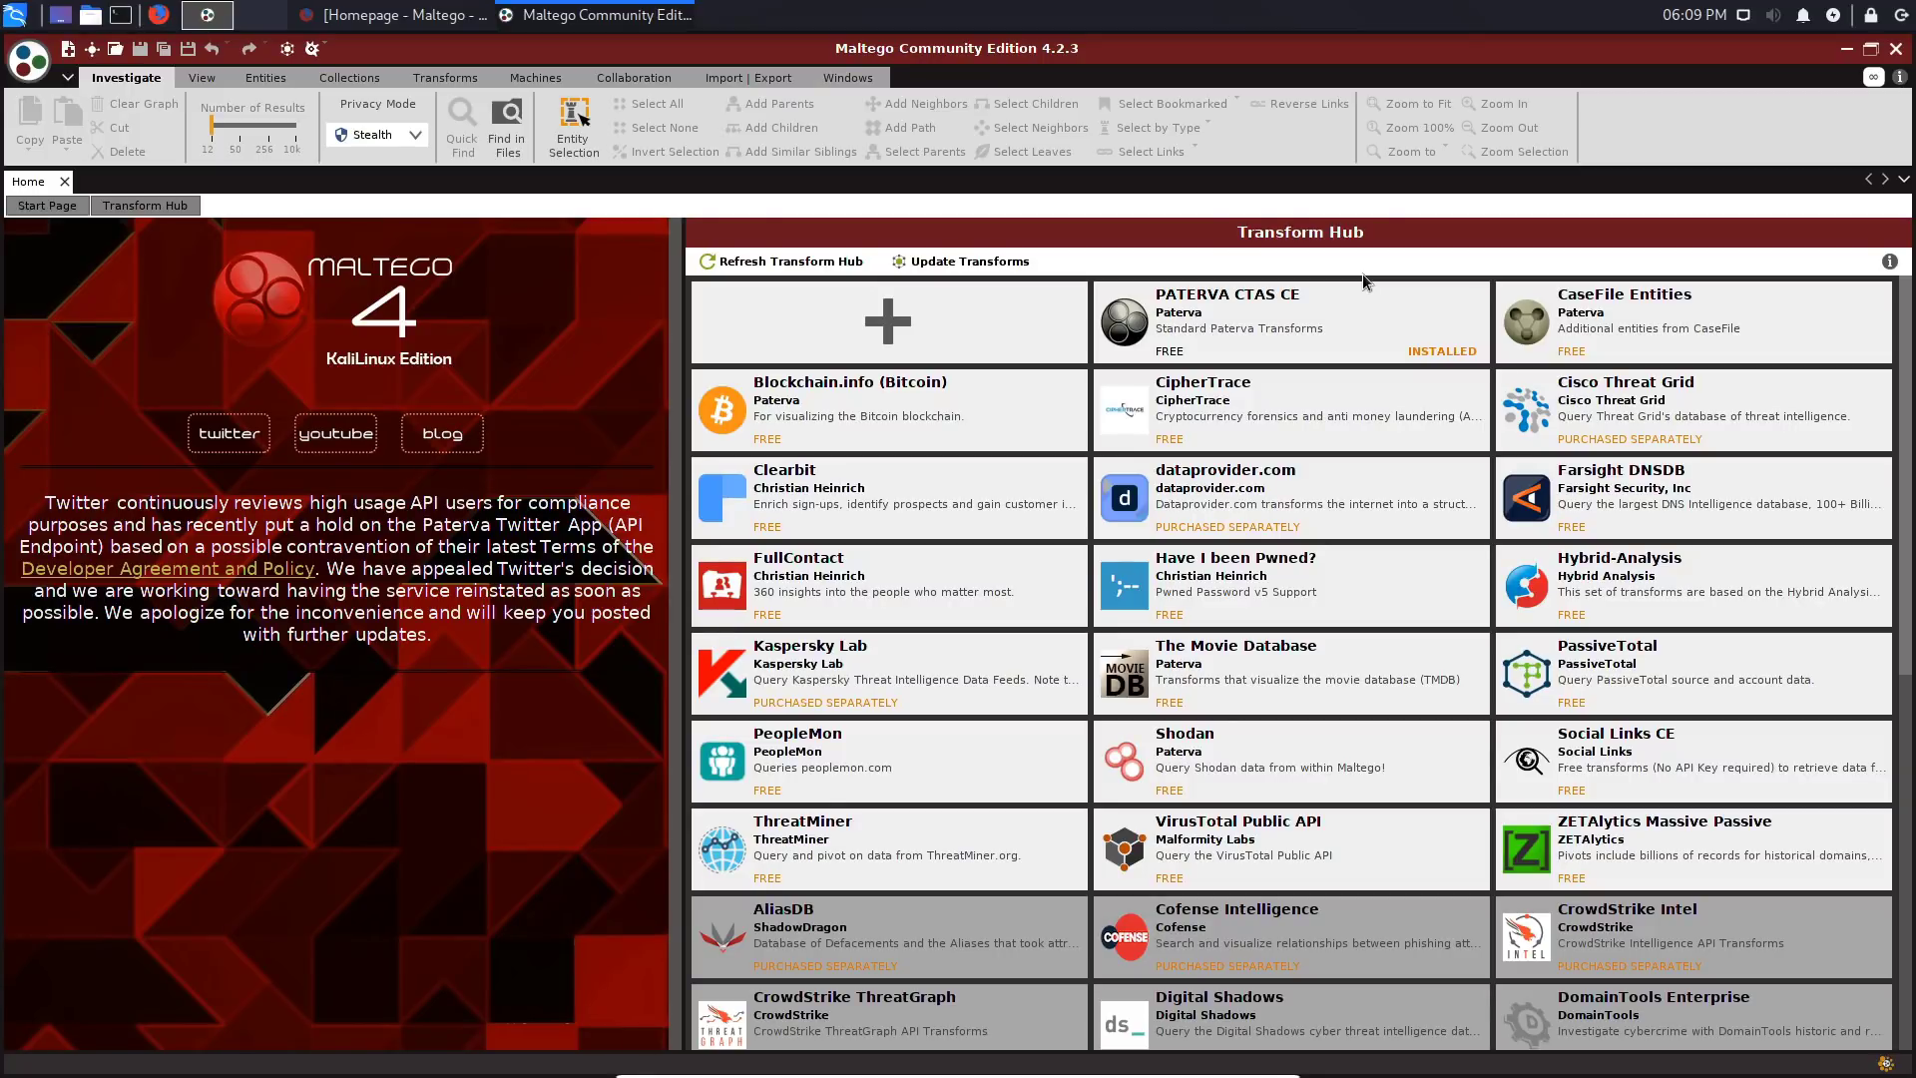
{"action": "mouse_move", "coordinate": [1365, 768]}
Step: Create a new graph with one Domain entity renamed to yahoo.com
{"action": "left_click", "coordinate": [50, 59]}
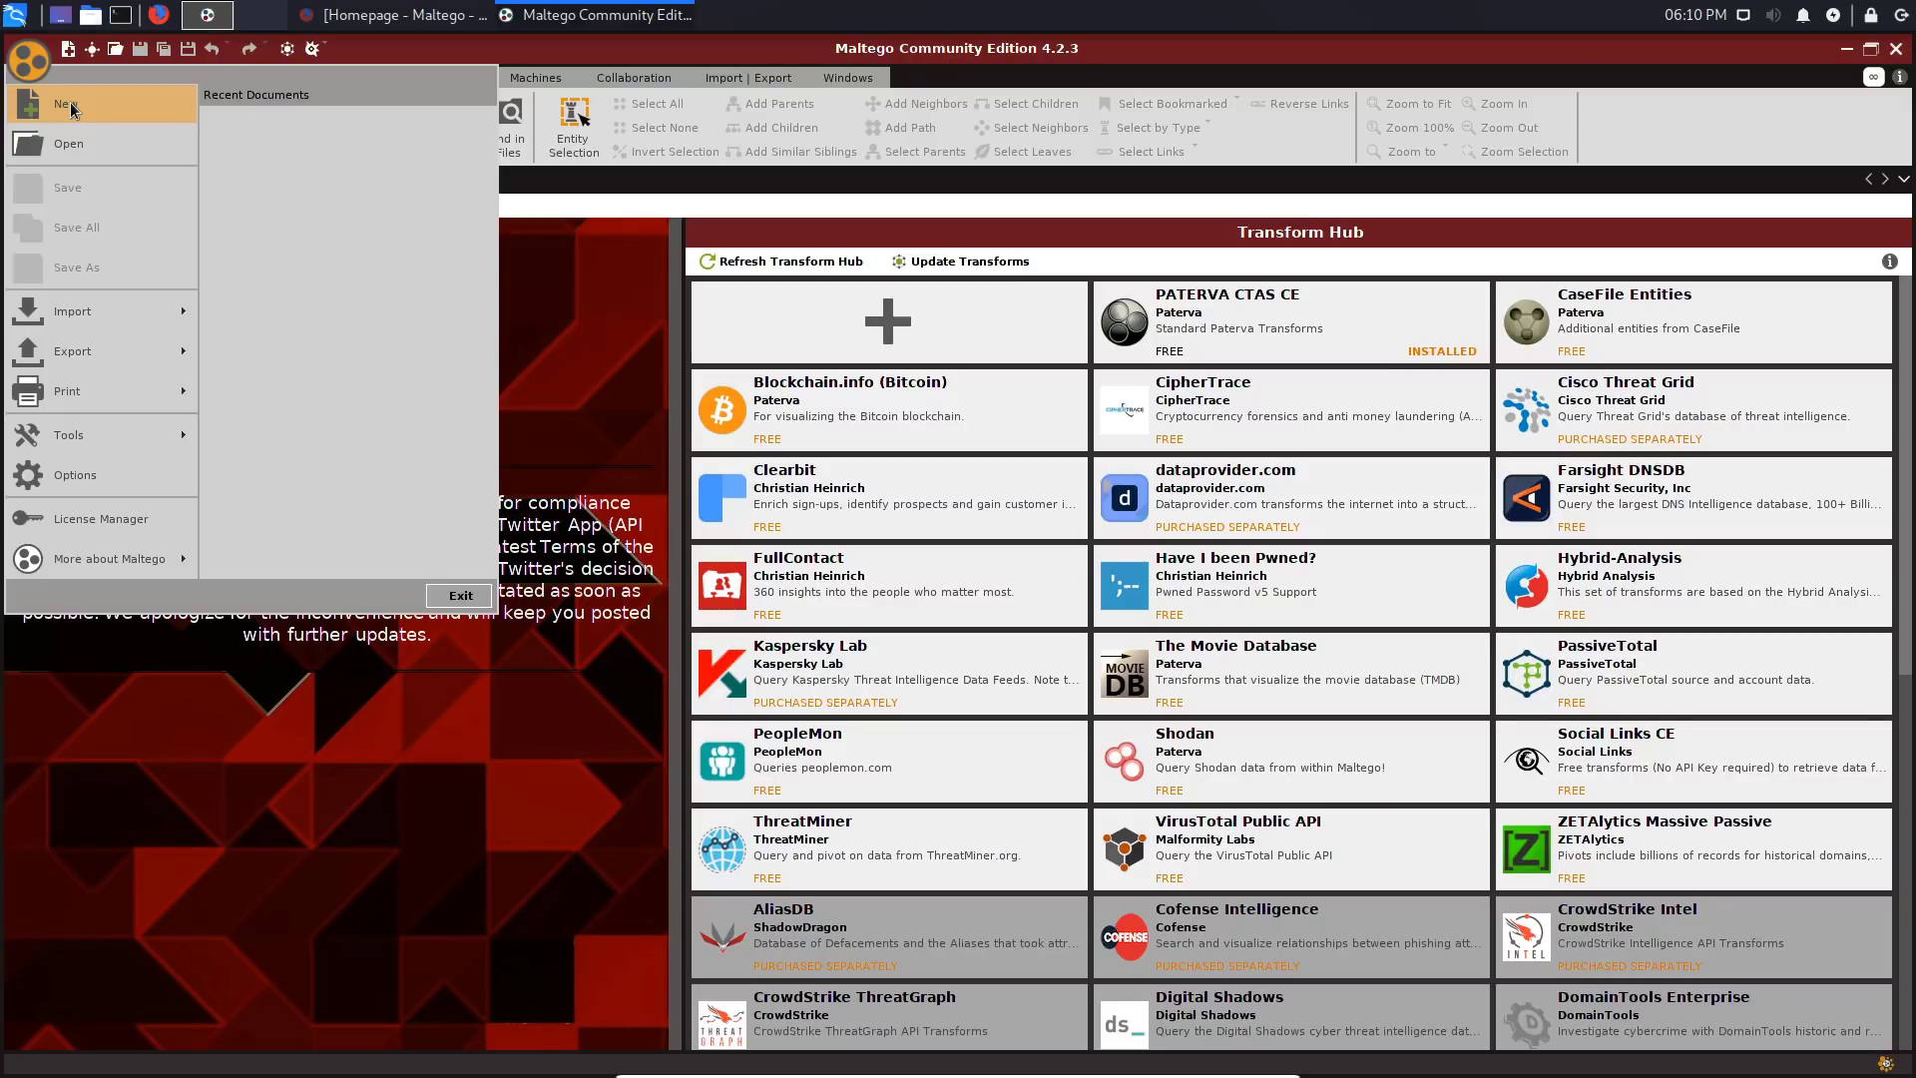
{"action": "left_click", "coordinate": [67, 105]}
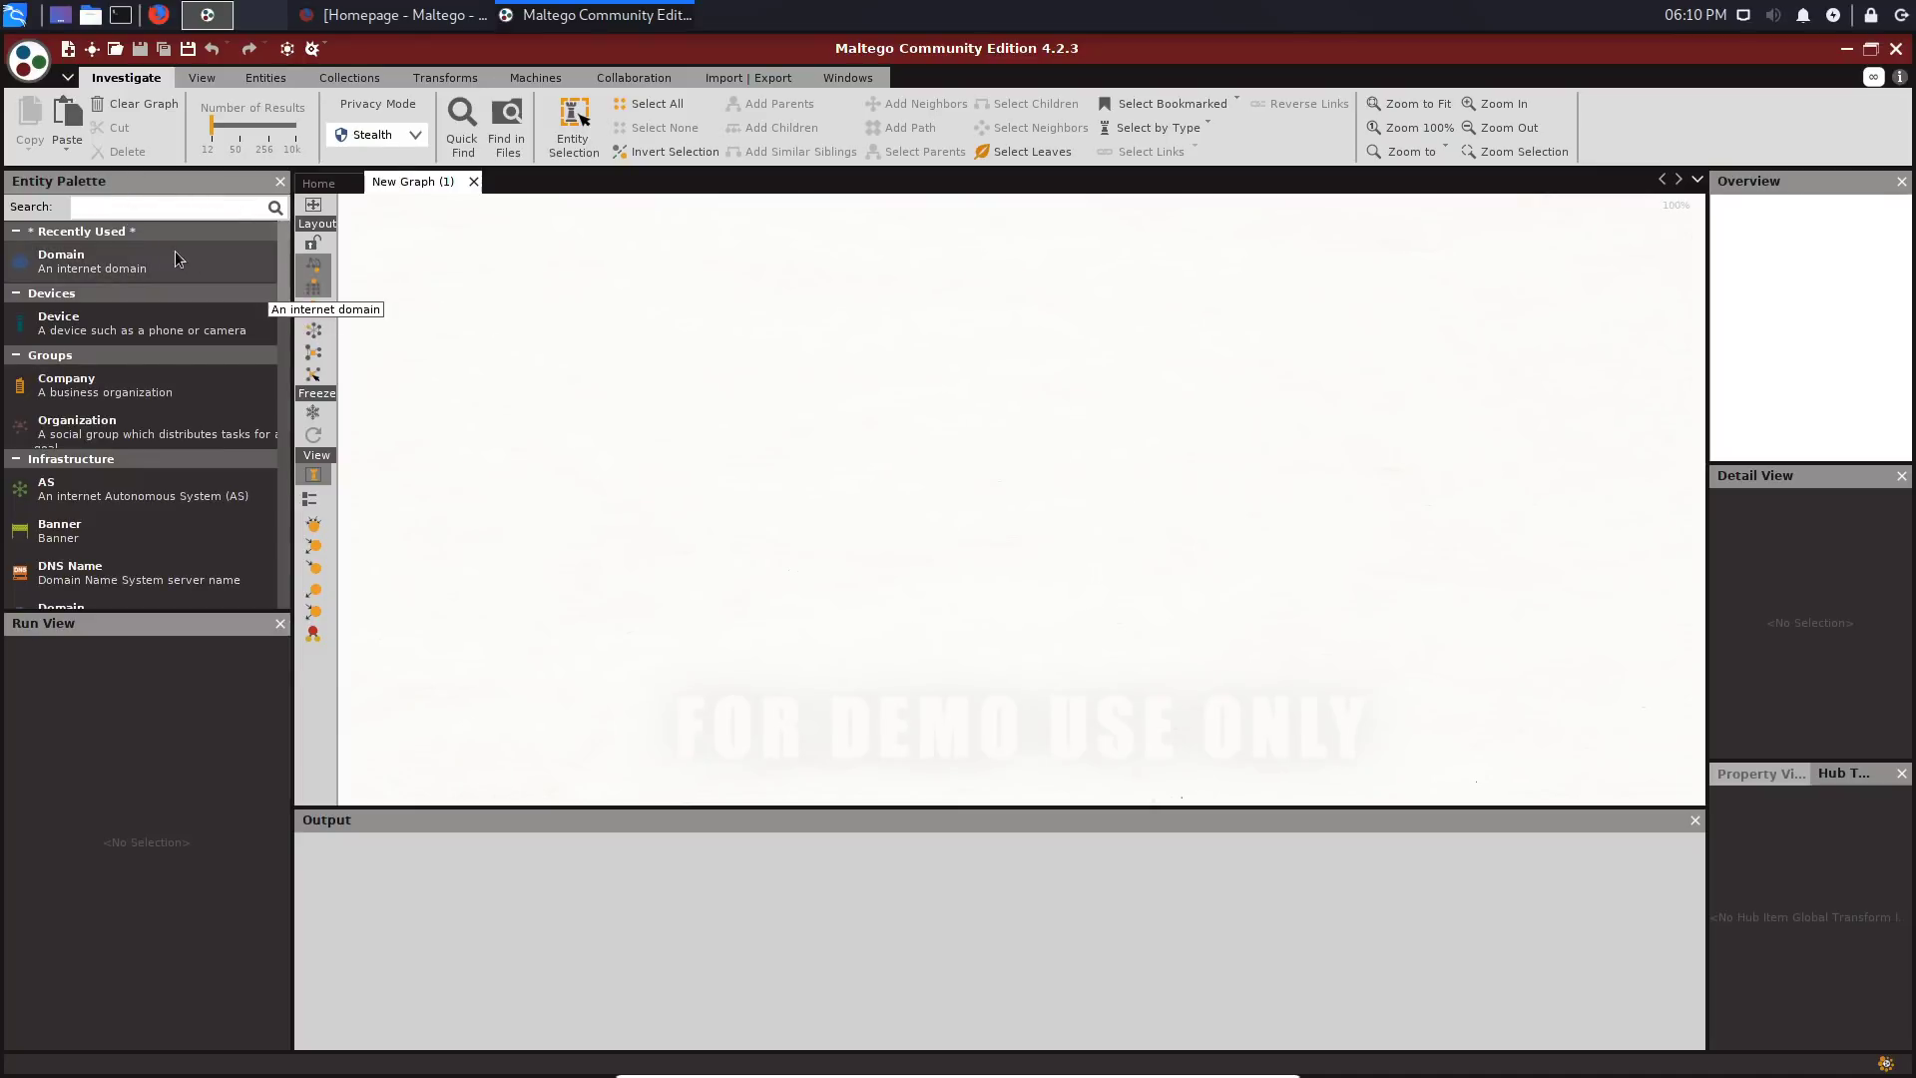
{"action": "left_click_drag", "start_coordinate": [169, 267], "coordinate": [974, 284]}
{"action": "double_click", "coordinate": [973, 307]}
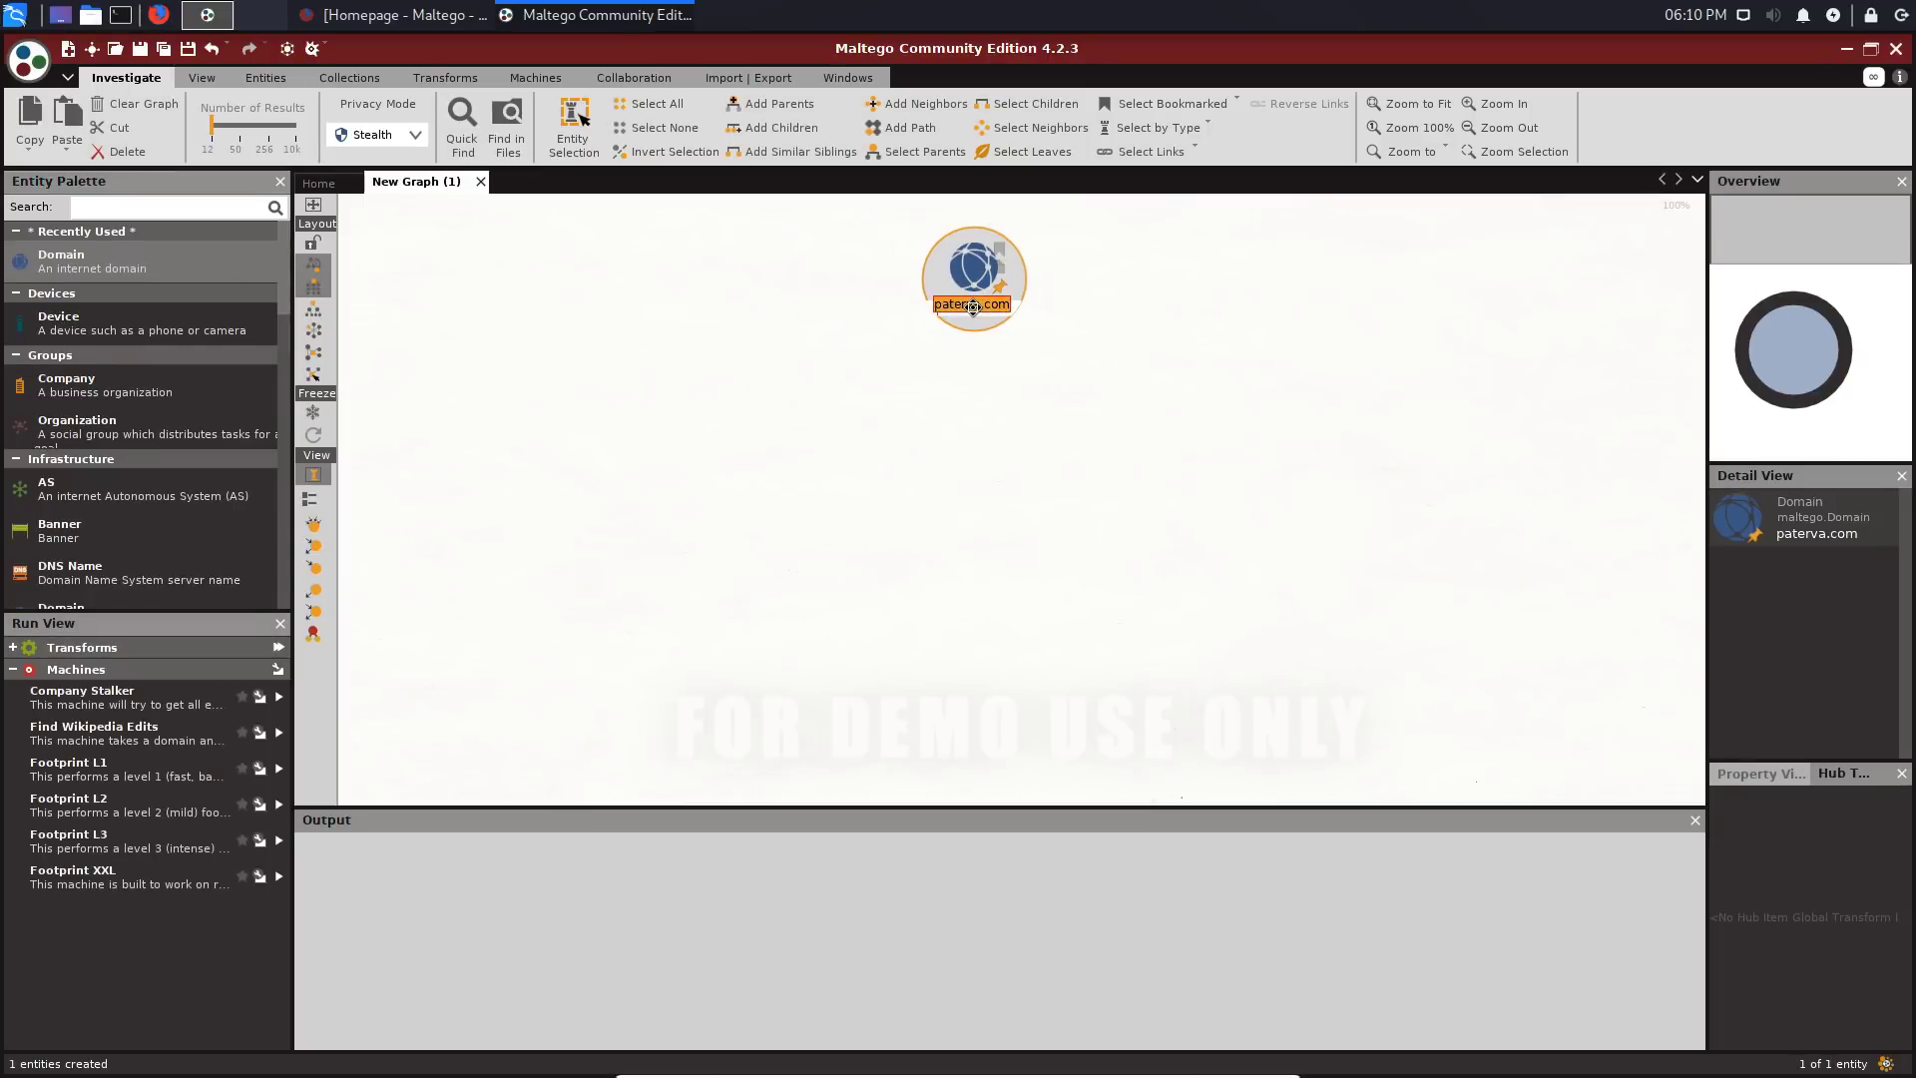
{"action": "type", "text": "yahoo.com"}
{"action": "key", "text": "Return"}
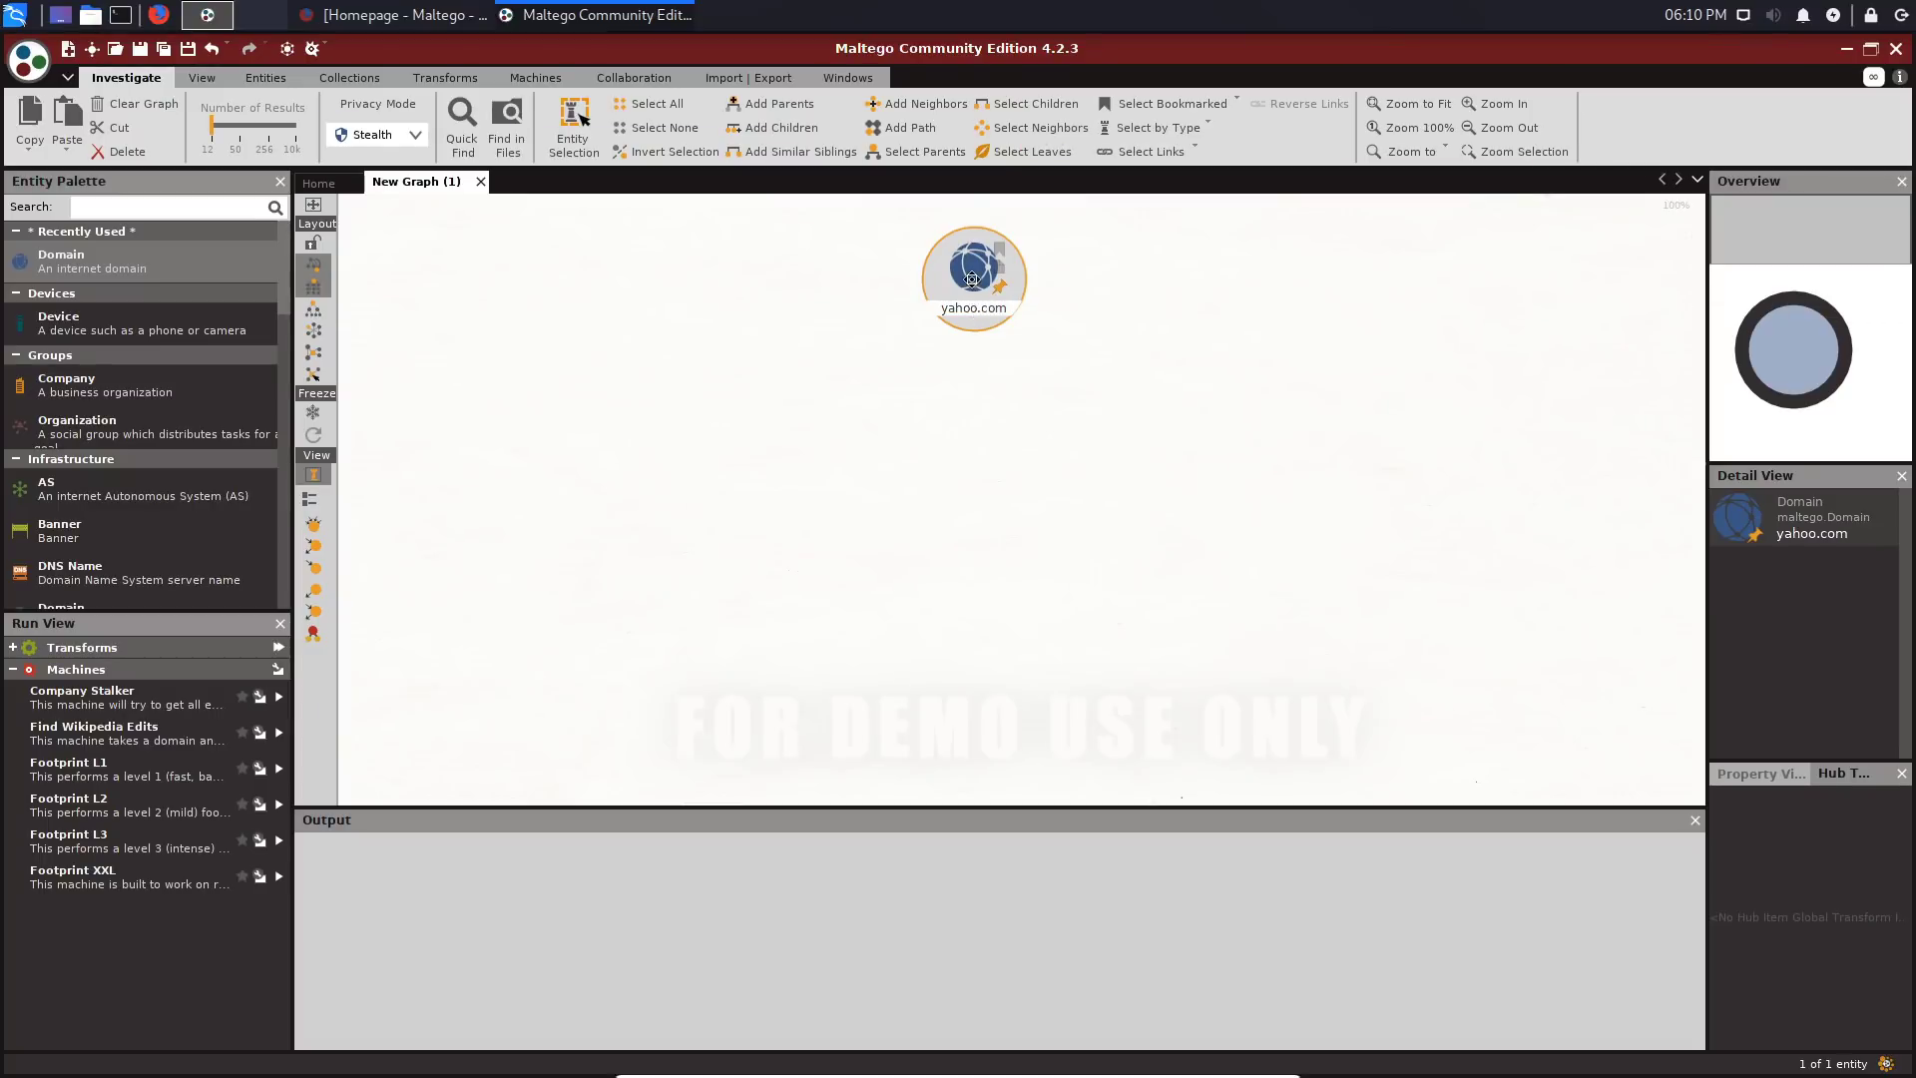
{"action": "left_click_drag", "start_coordinate": [973, 289], "coordinate": [974, 304]}
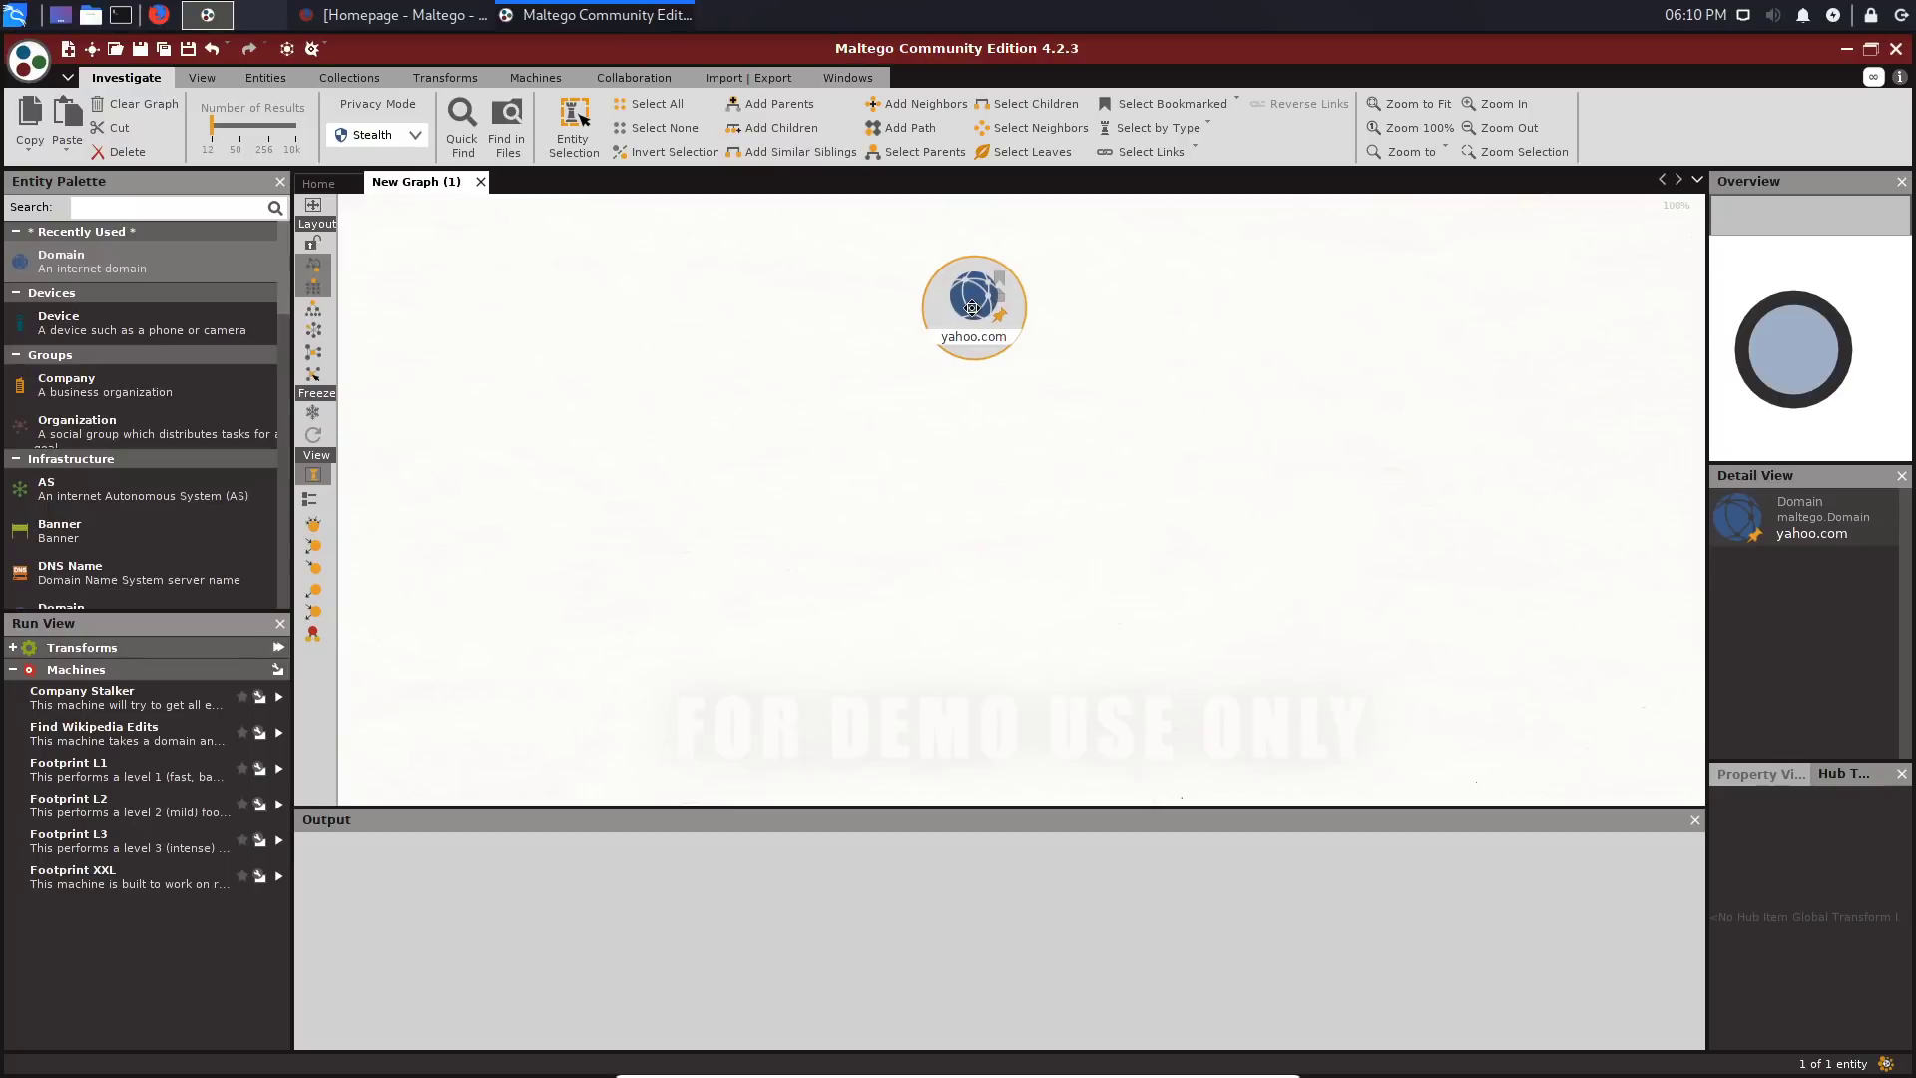
{"action": "right_click", "coordinate": [975, 305]}
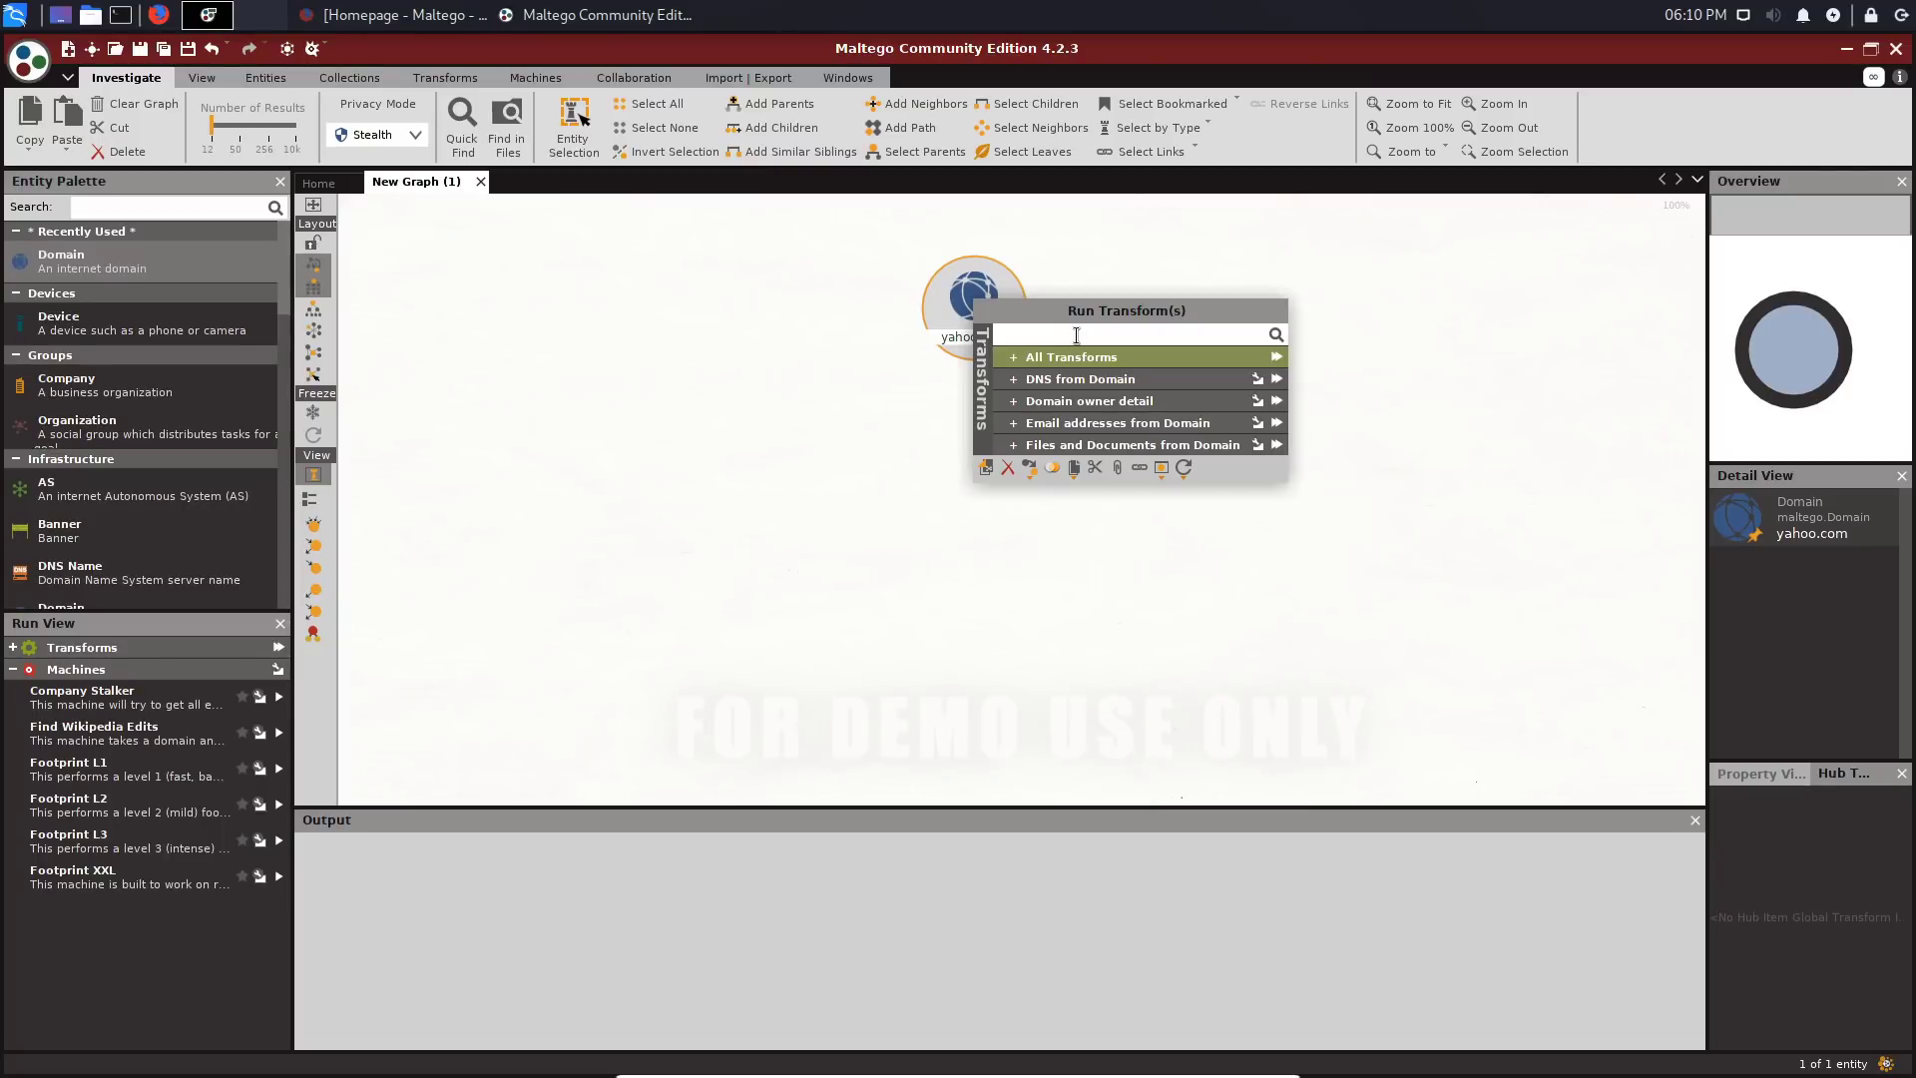
{"action": "left_click", "coordinate": [1014, 385]}
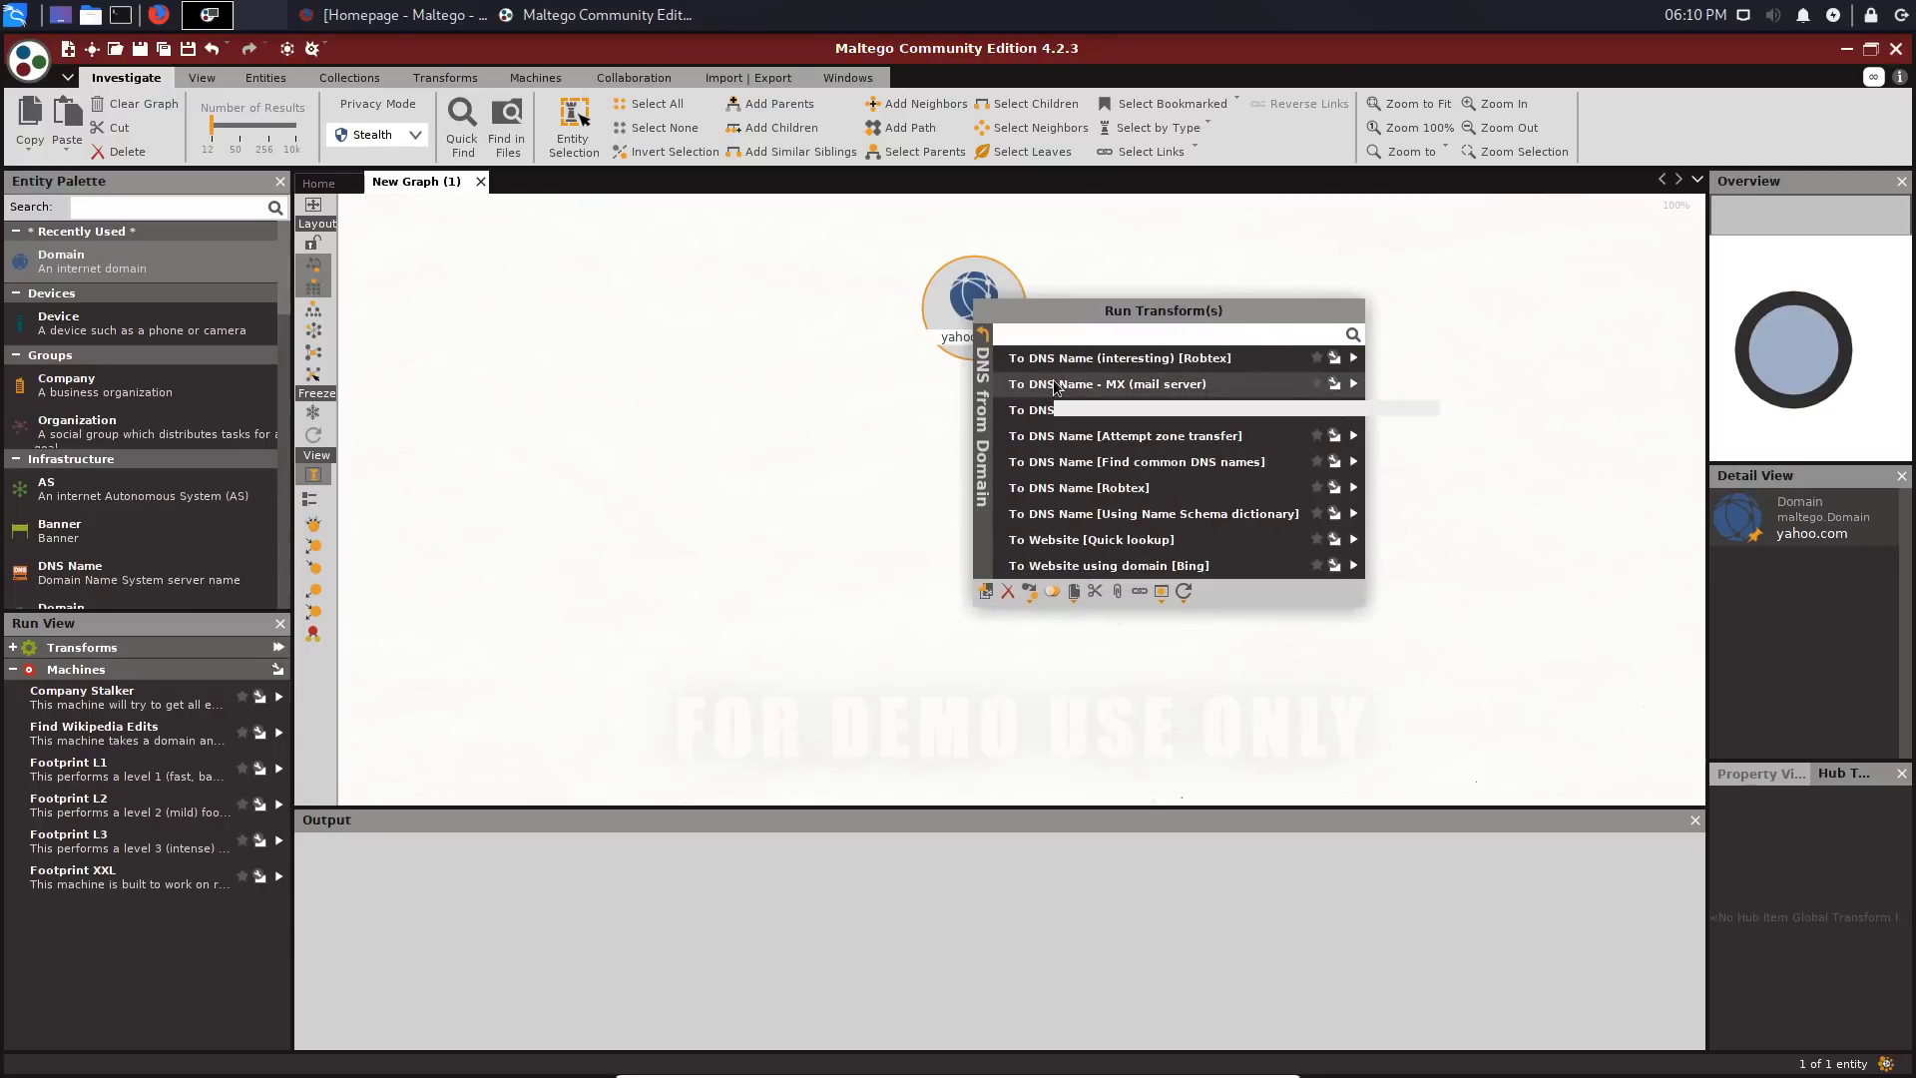
{"action": "key", "text": "BackSpace"}
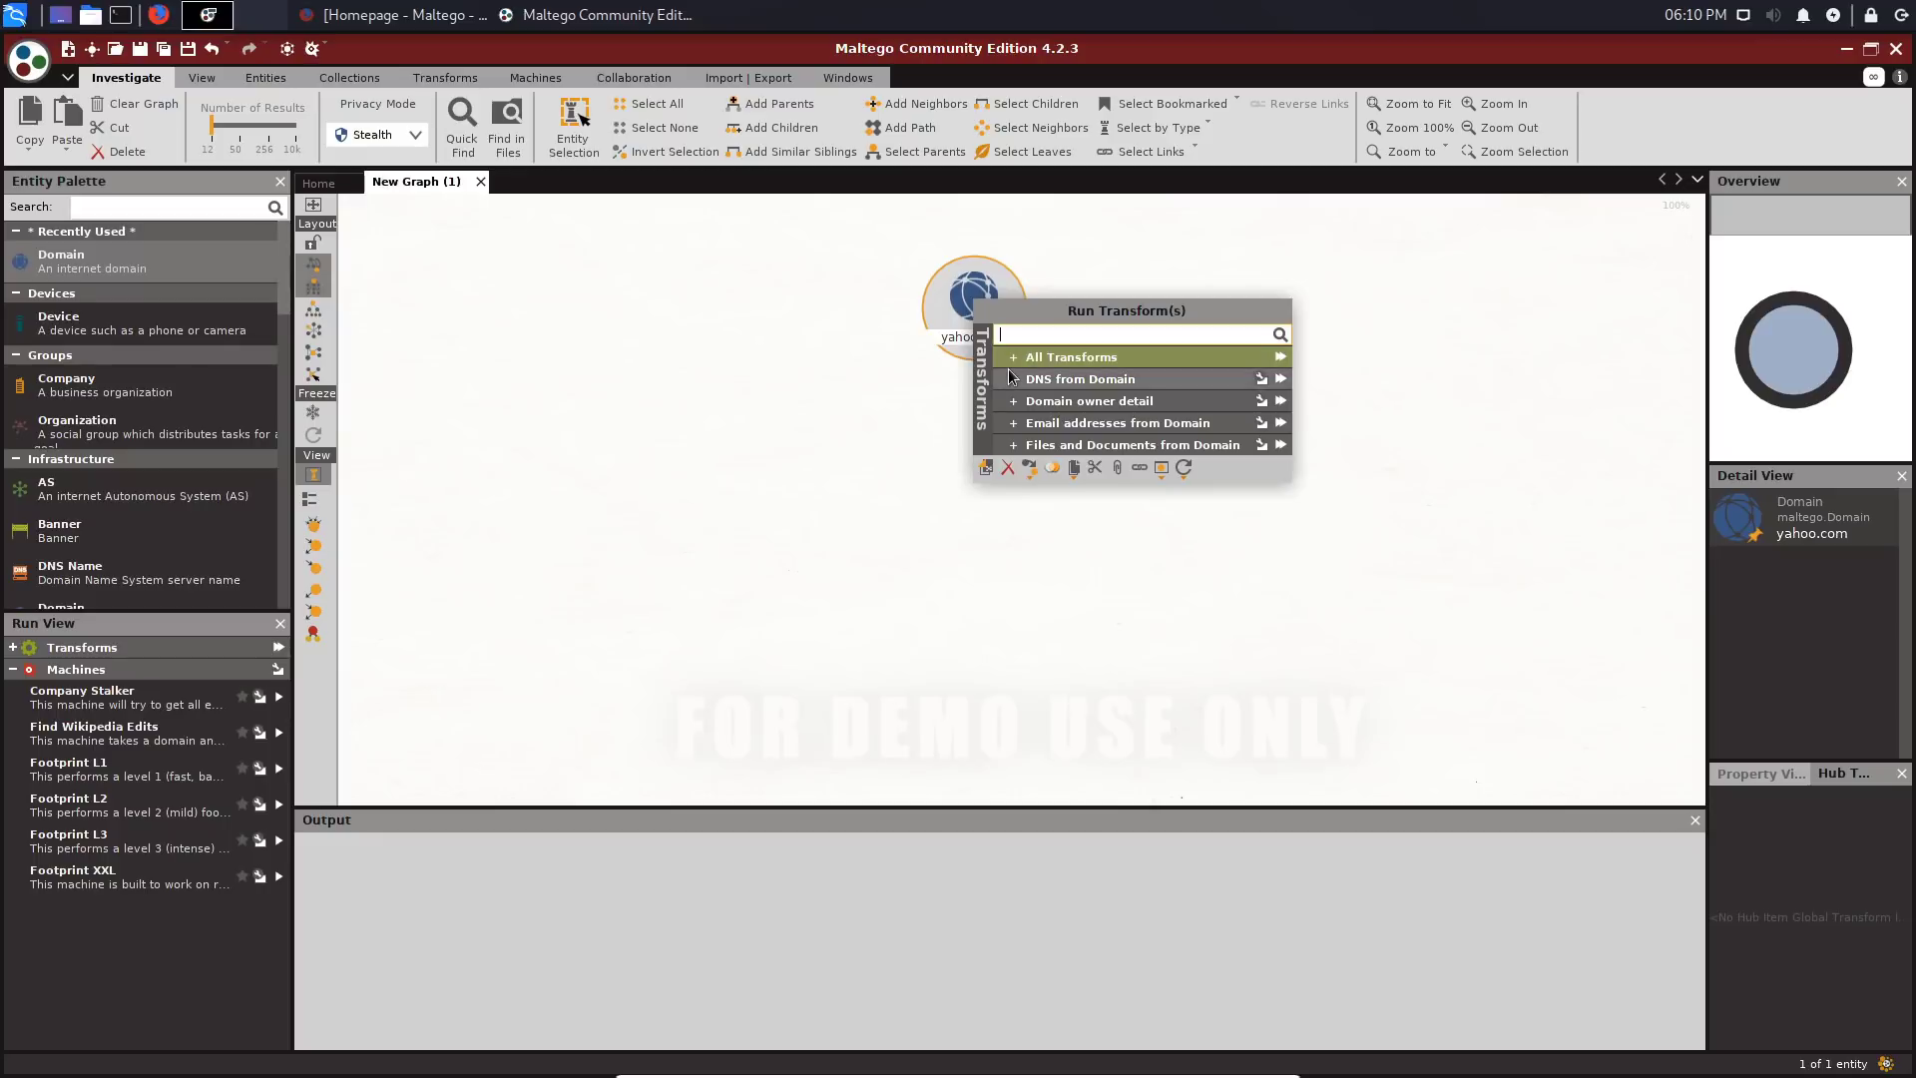
{"action": "left_click", "coordinate": [1014, 360]}
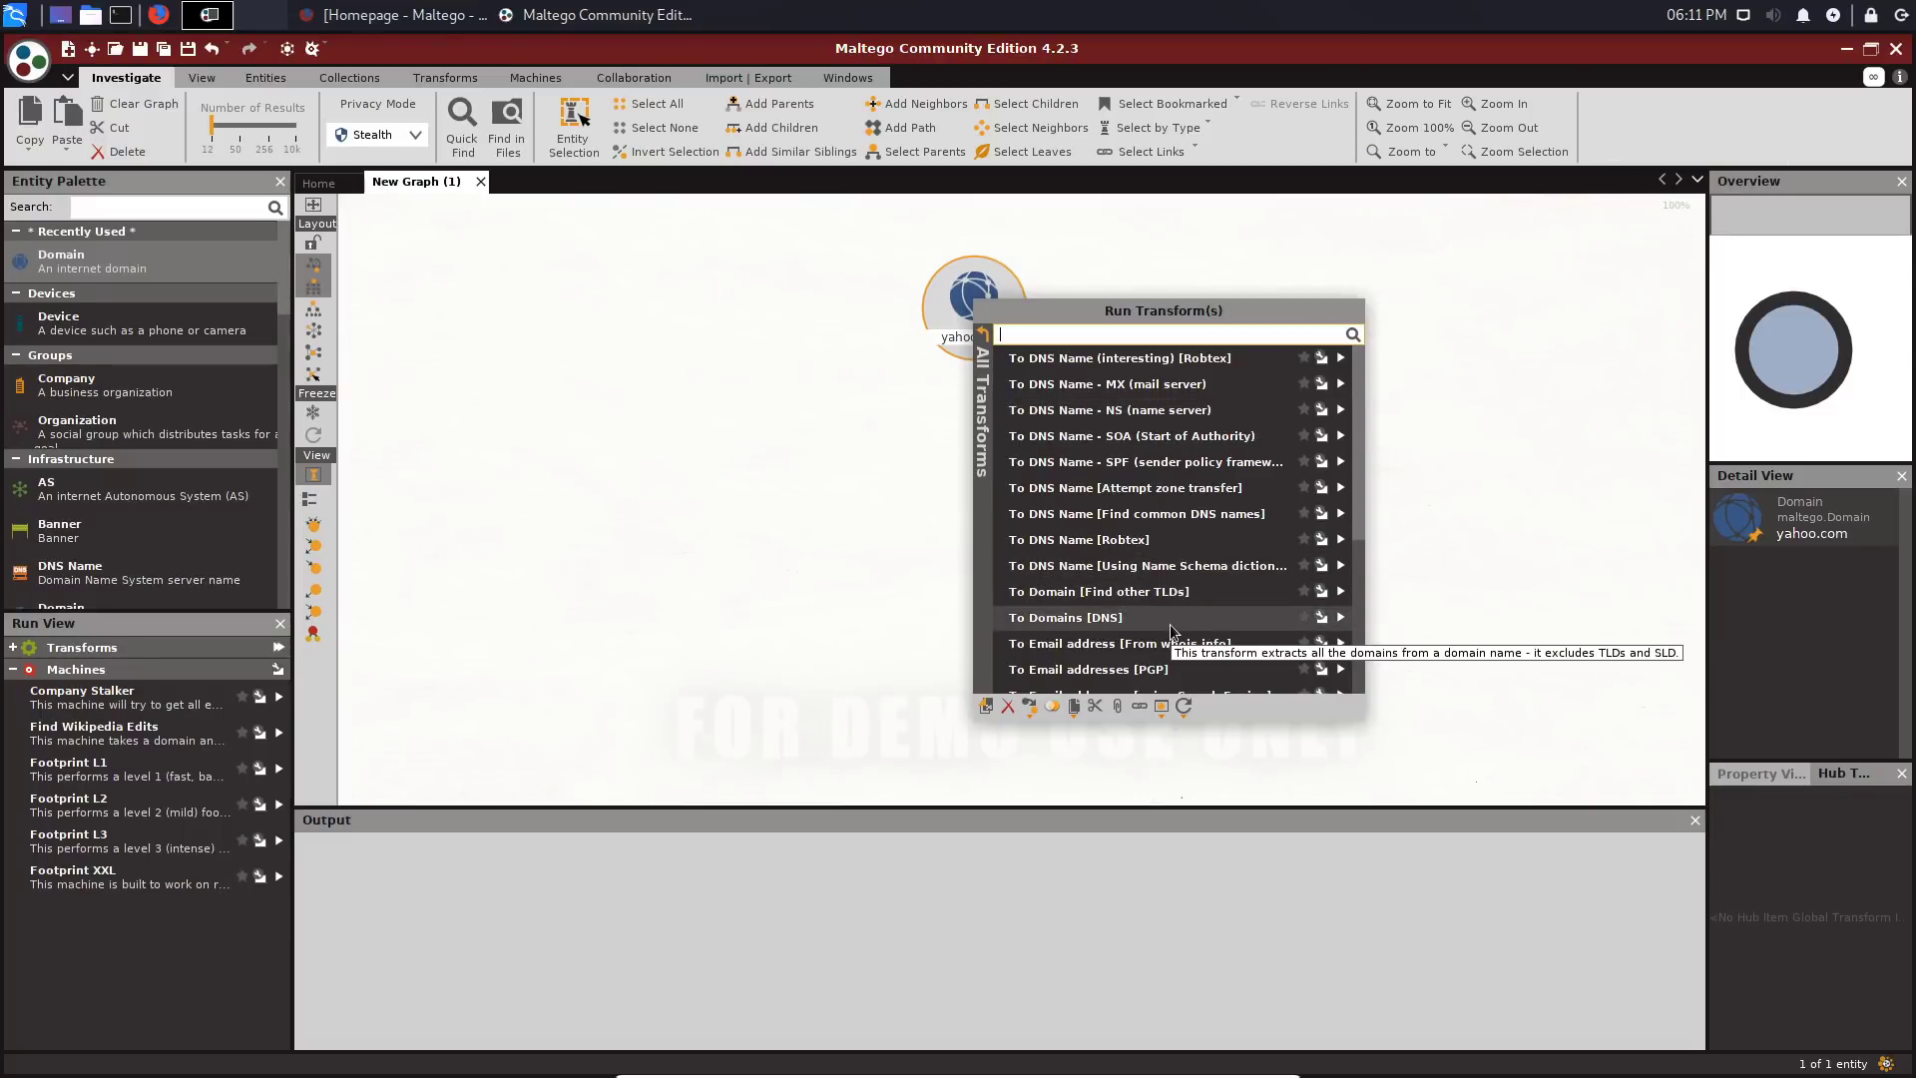
{"action": "scroll", "coordinate": [1169, 624], "scroll_direction": "down", "scroll_amount": 4}
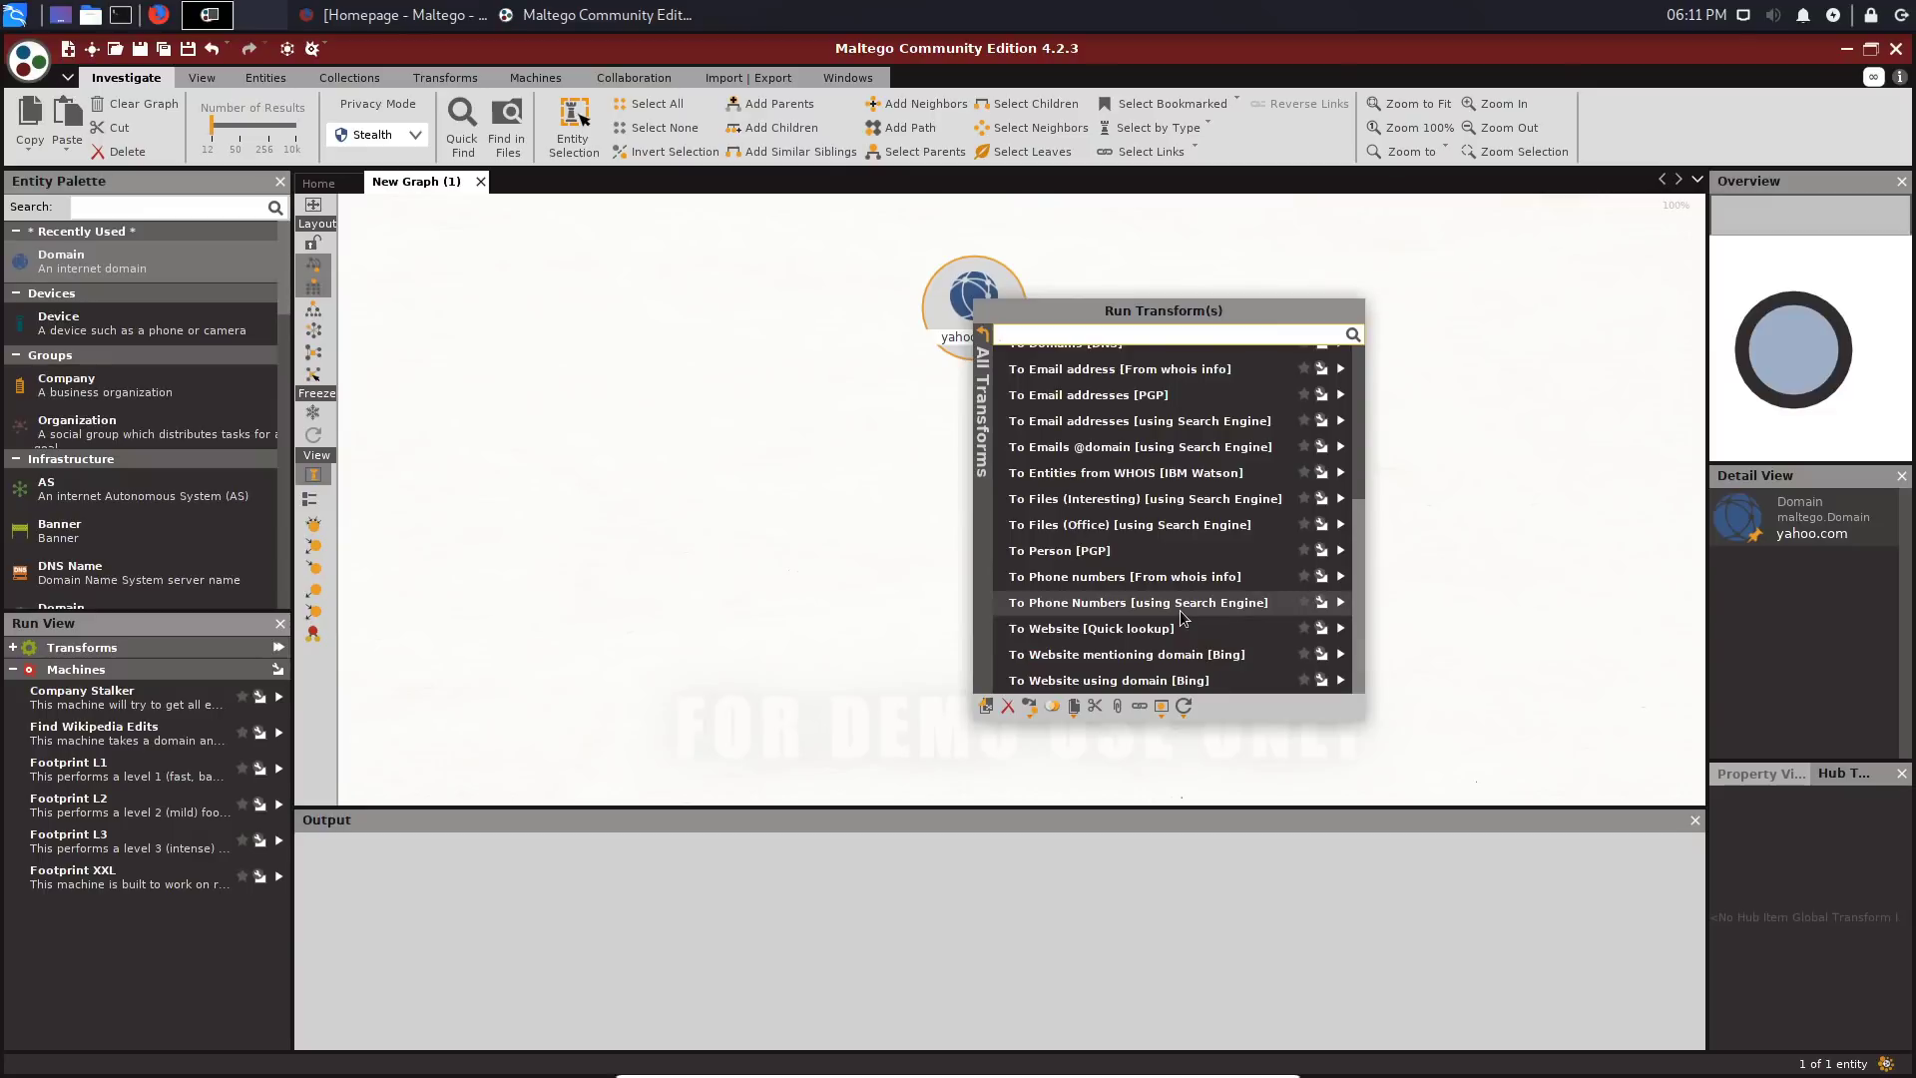
{"action": "left_click", "coordinate": [1168, 628]}
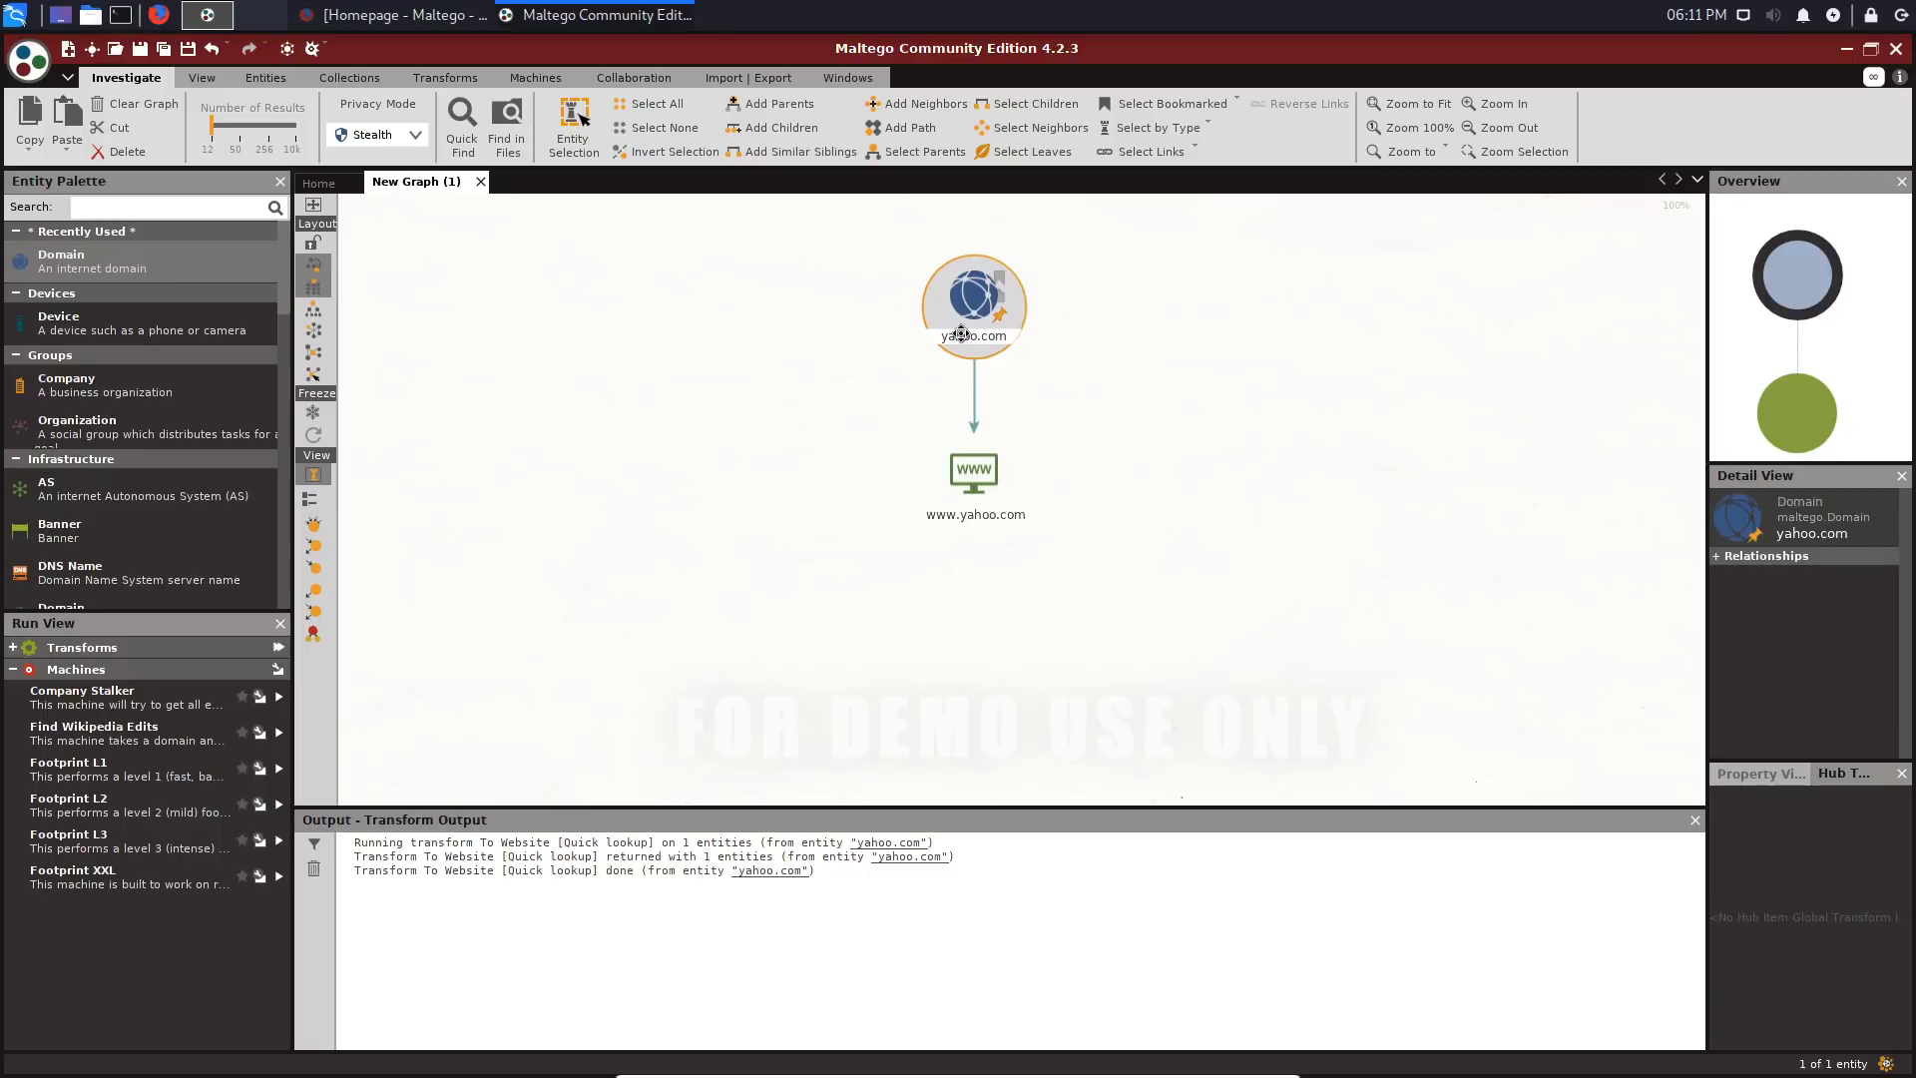
Step: Add yahoo.com's name servers ns1–ns5 and MX records mta5–mta7.am0.yahoodns.net, then inspect mta7
{"action": "right_click", "coordinate": [970, 302]}
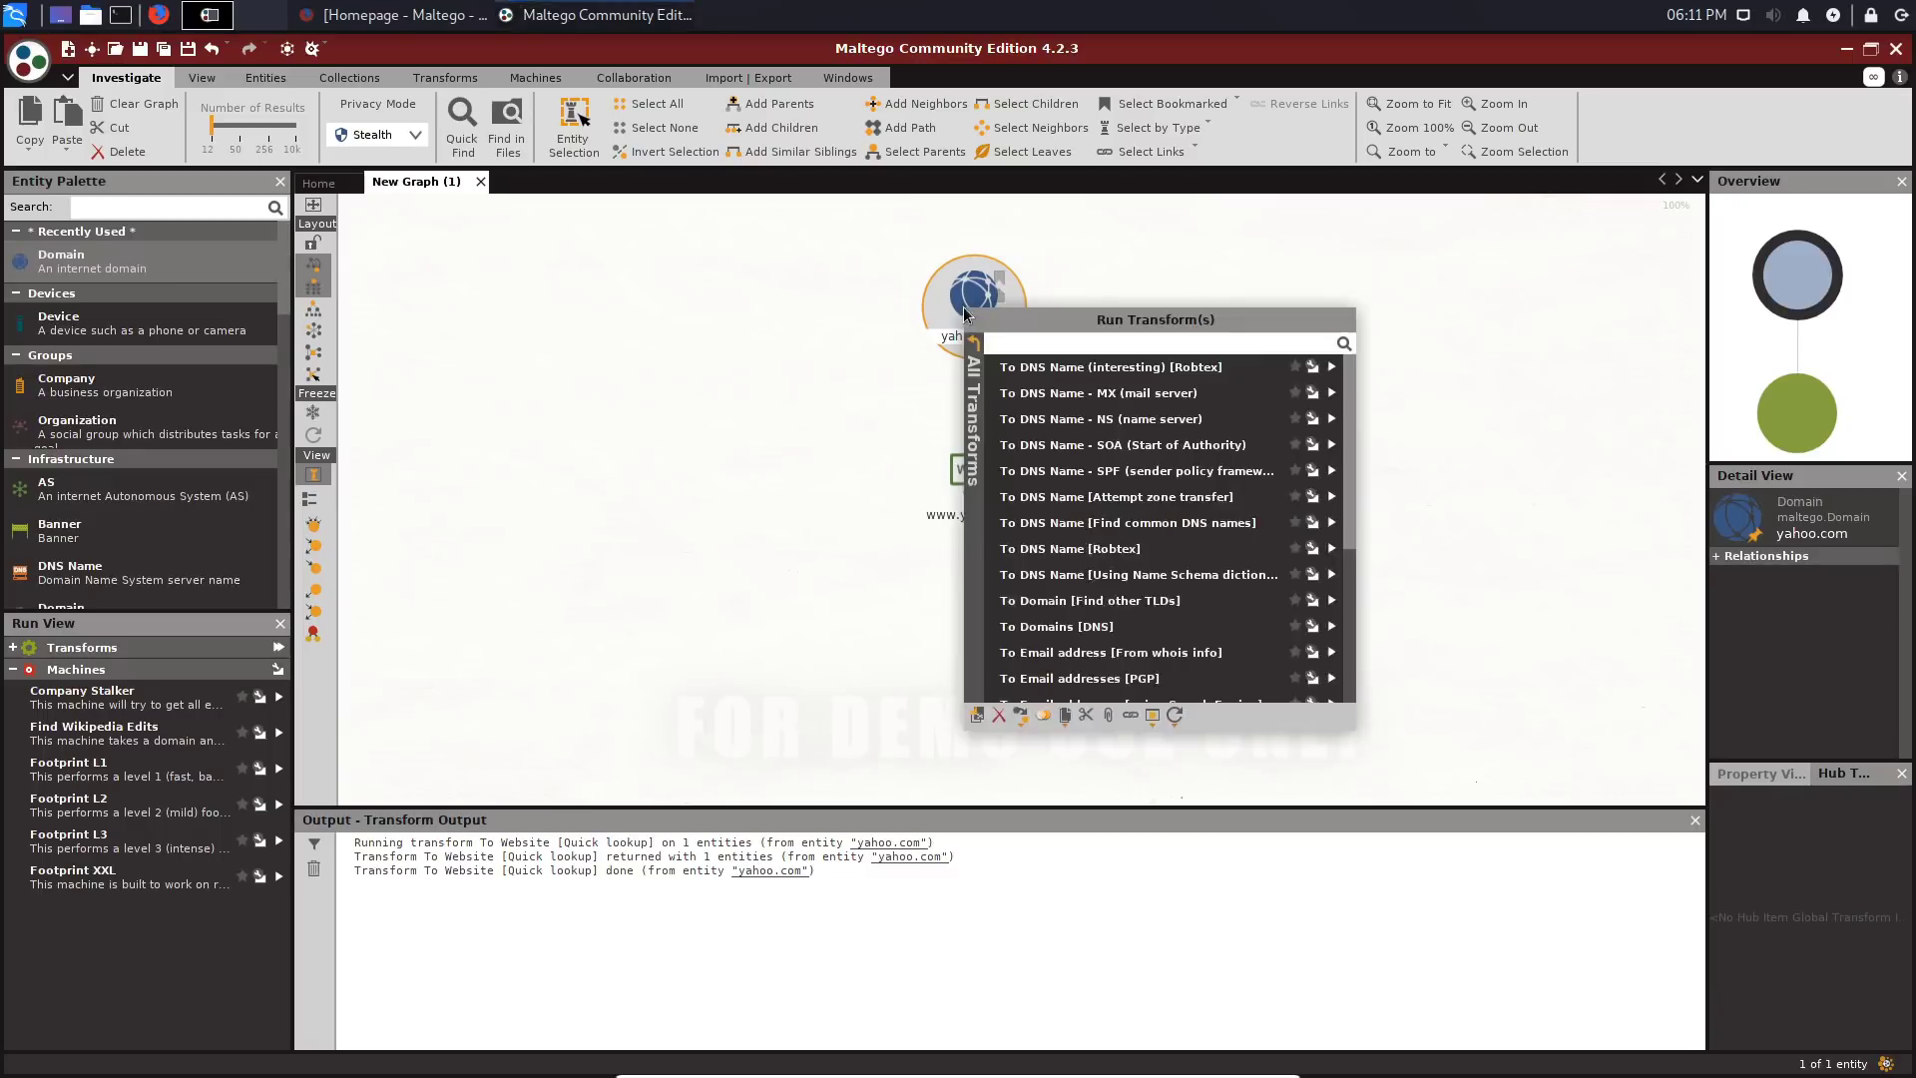
{"action": "left_click", "coordinate": [1039, 420]}
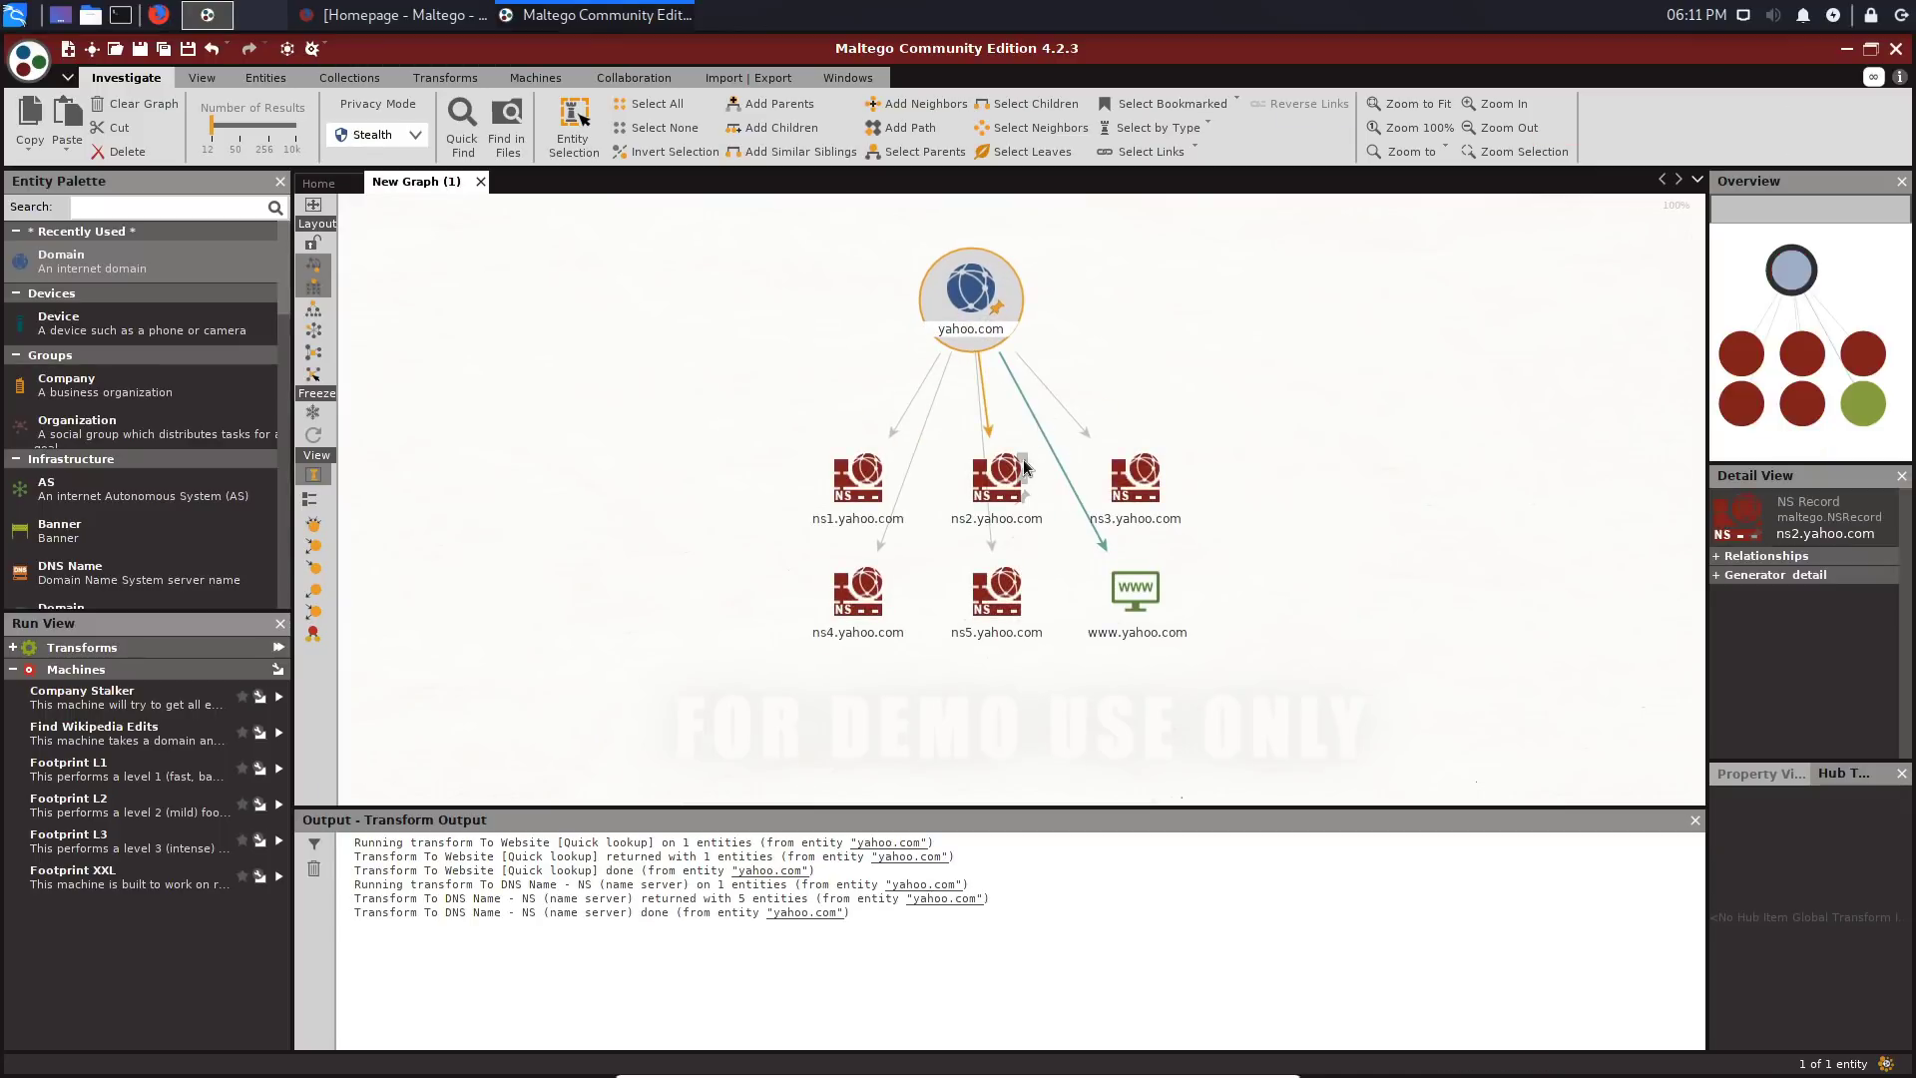
{"action": "right_click", "coordinate": [983, 292]}
{"action": "left_click", "coordinate": [1063, 378]}
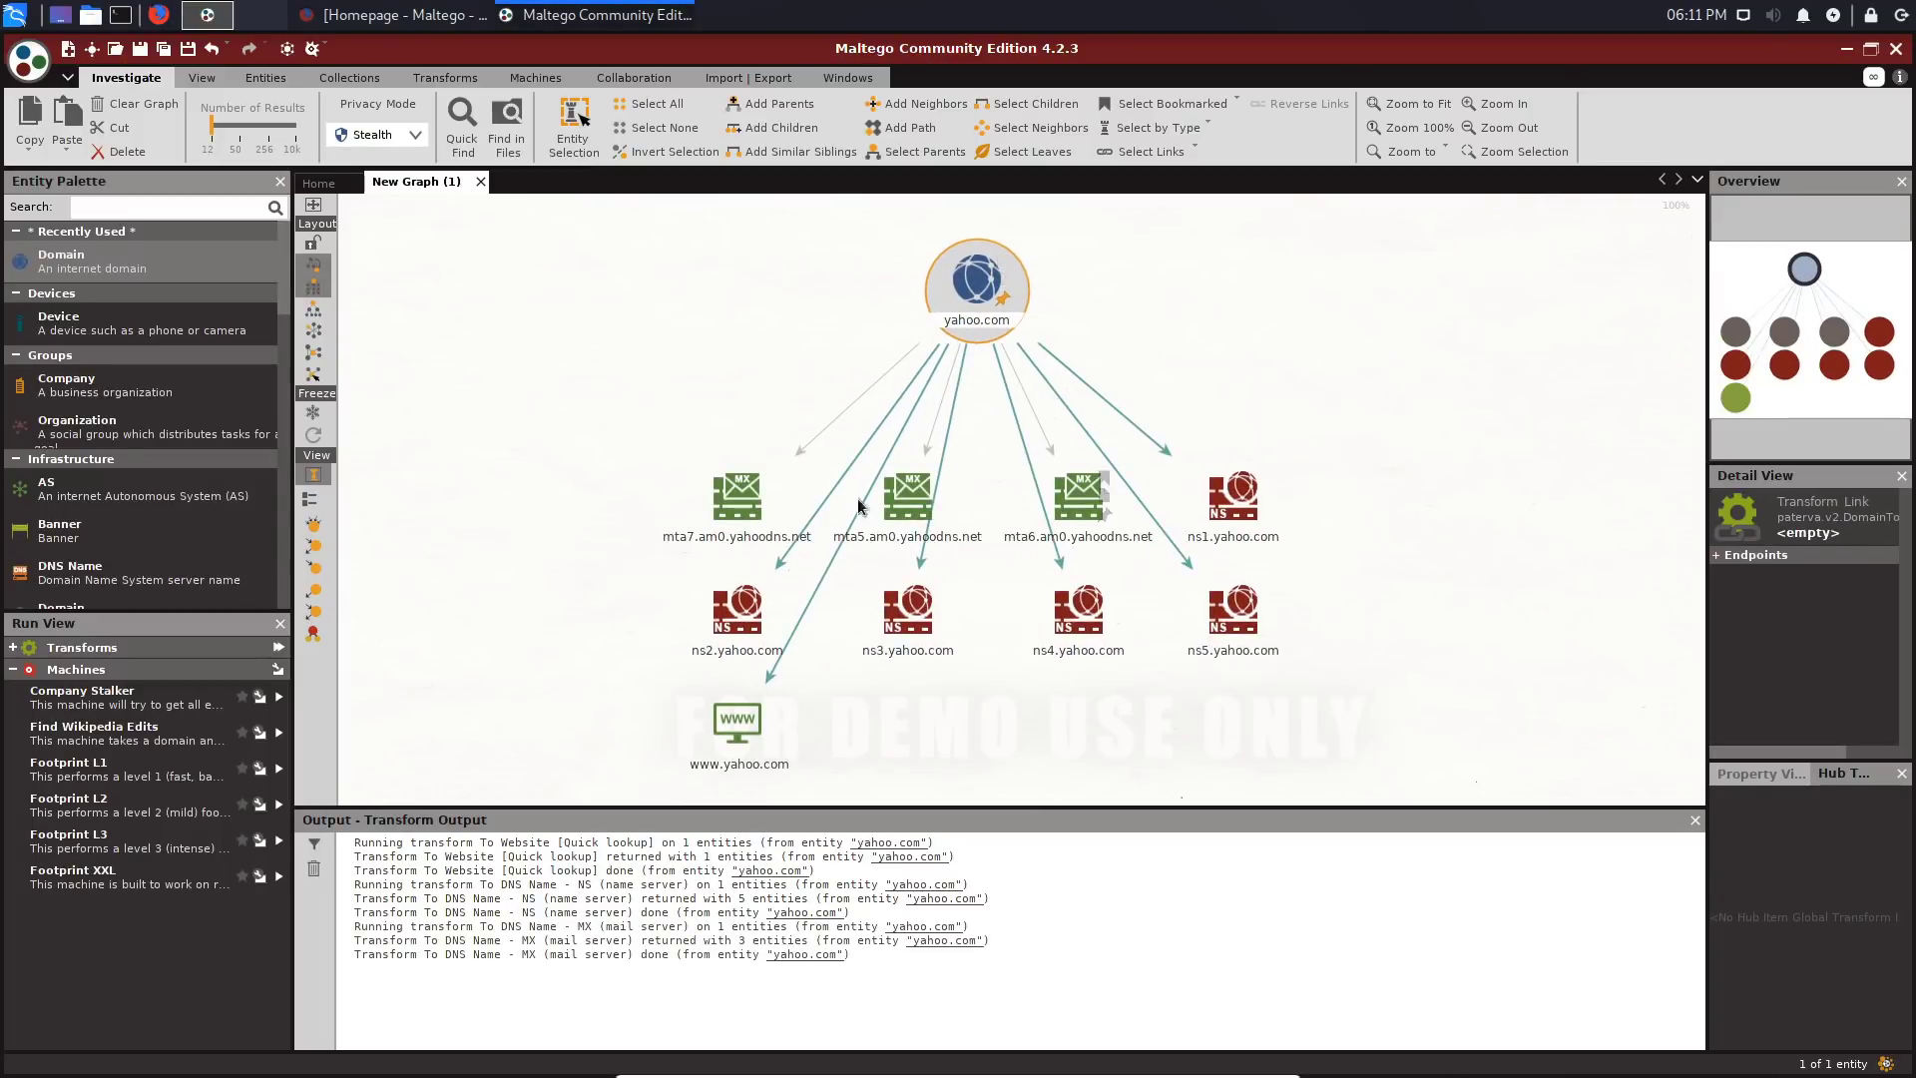
{"action": "left_click", "coordinate": [689, 531]}
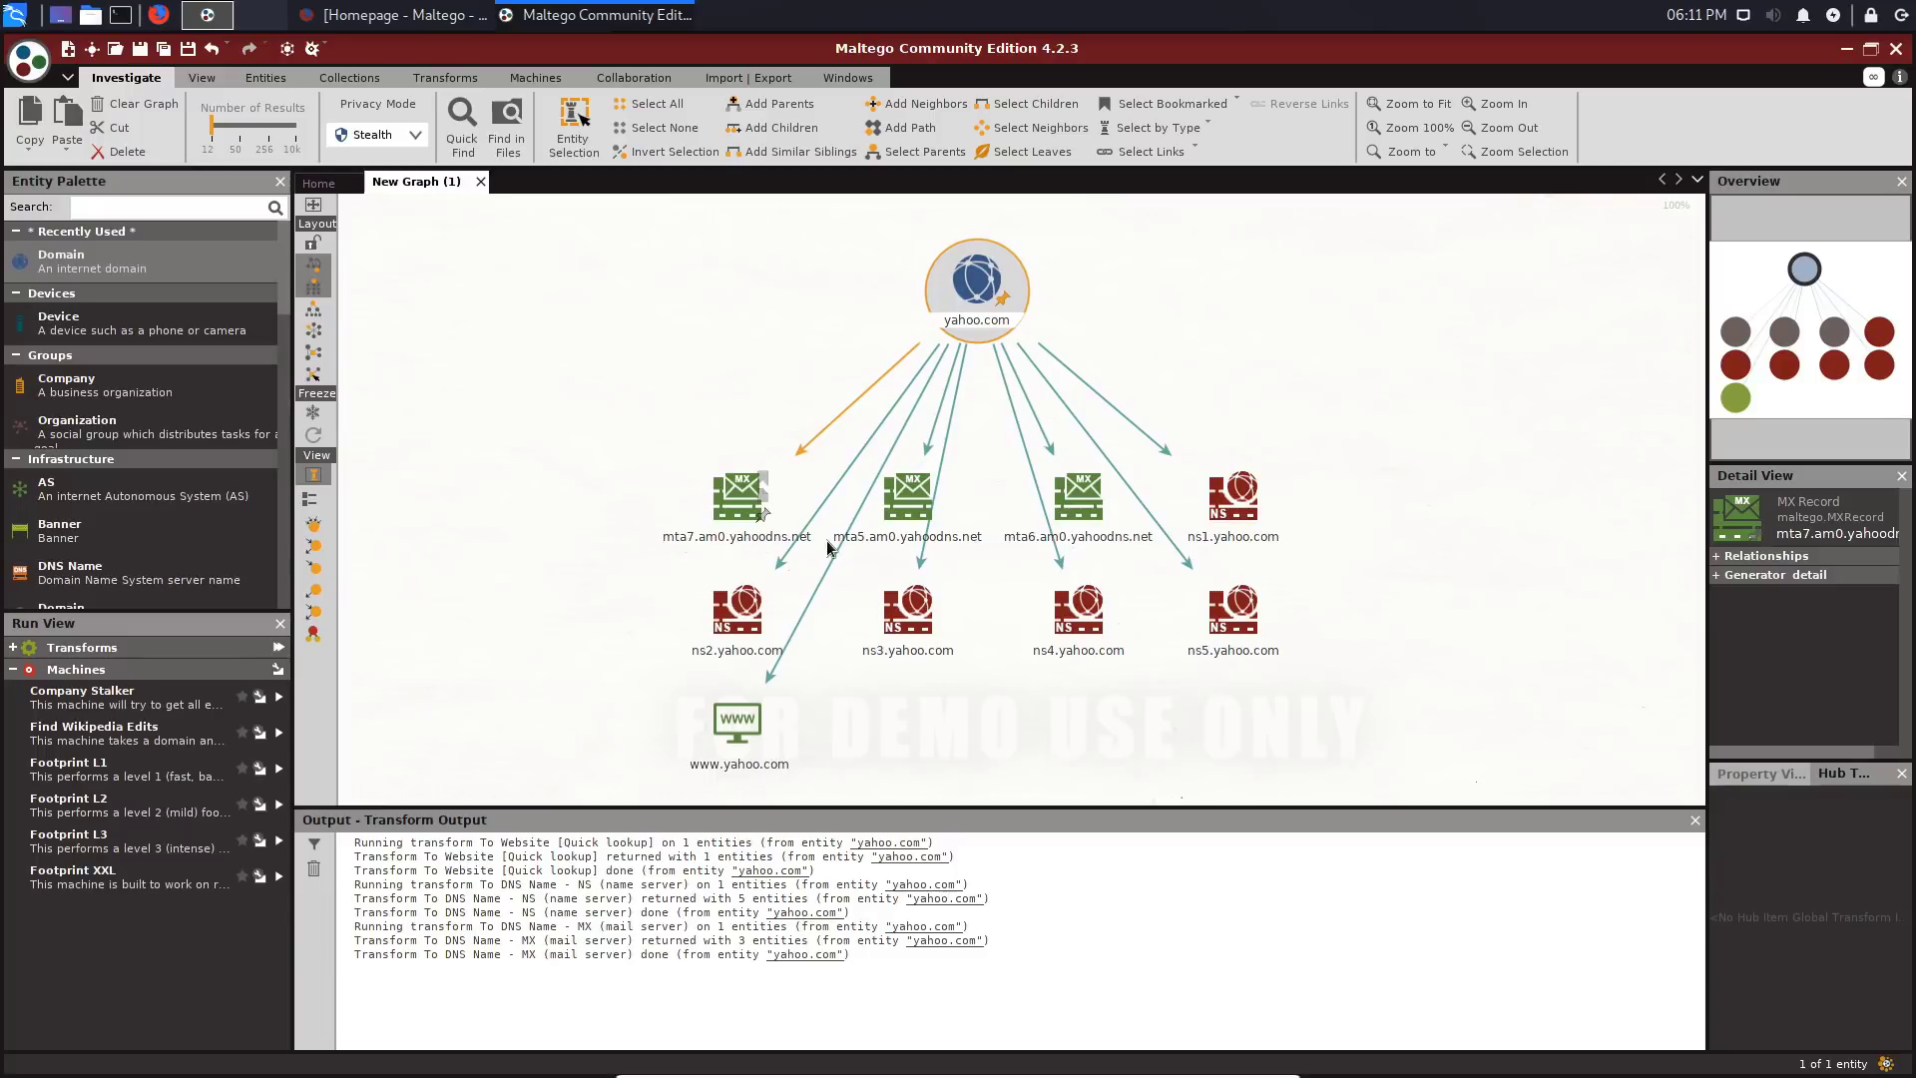
Step: Run To Domain [Find other TLDs] on yahoo.com and apply the Hierarchical layout
{"action": "right_click", "coordinate": [967, 294]}
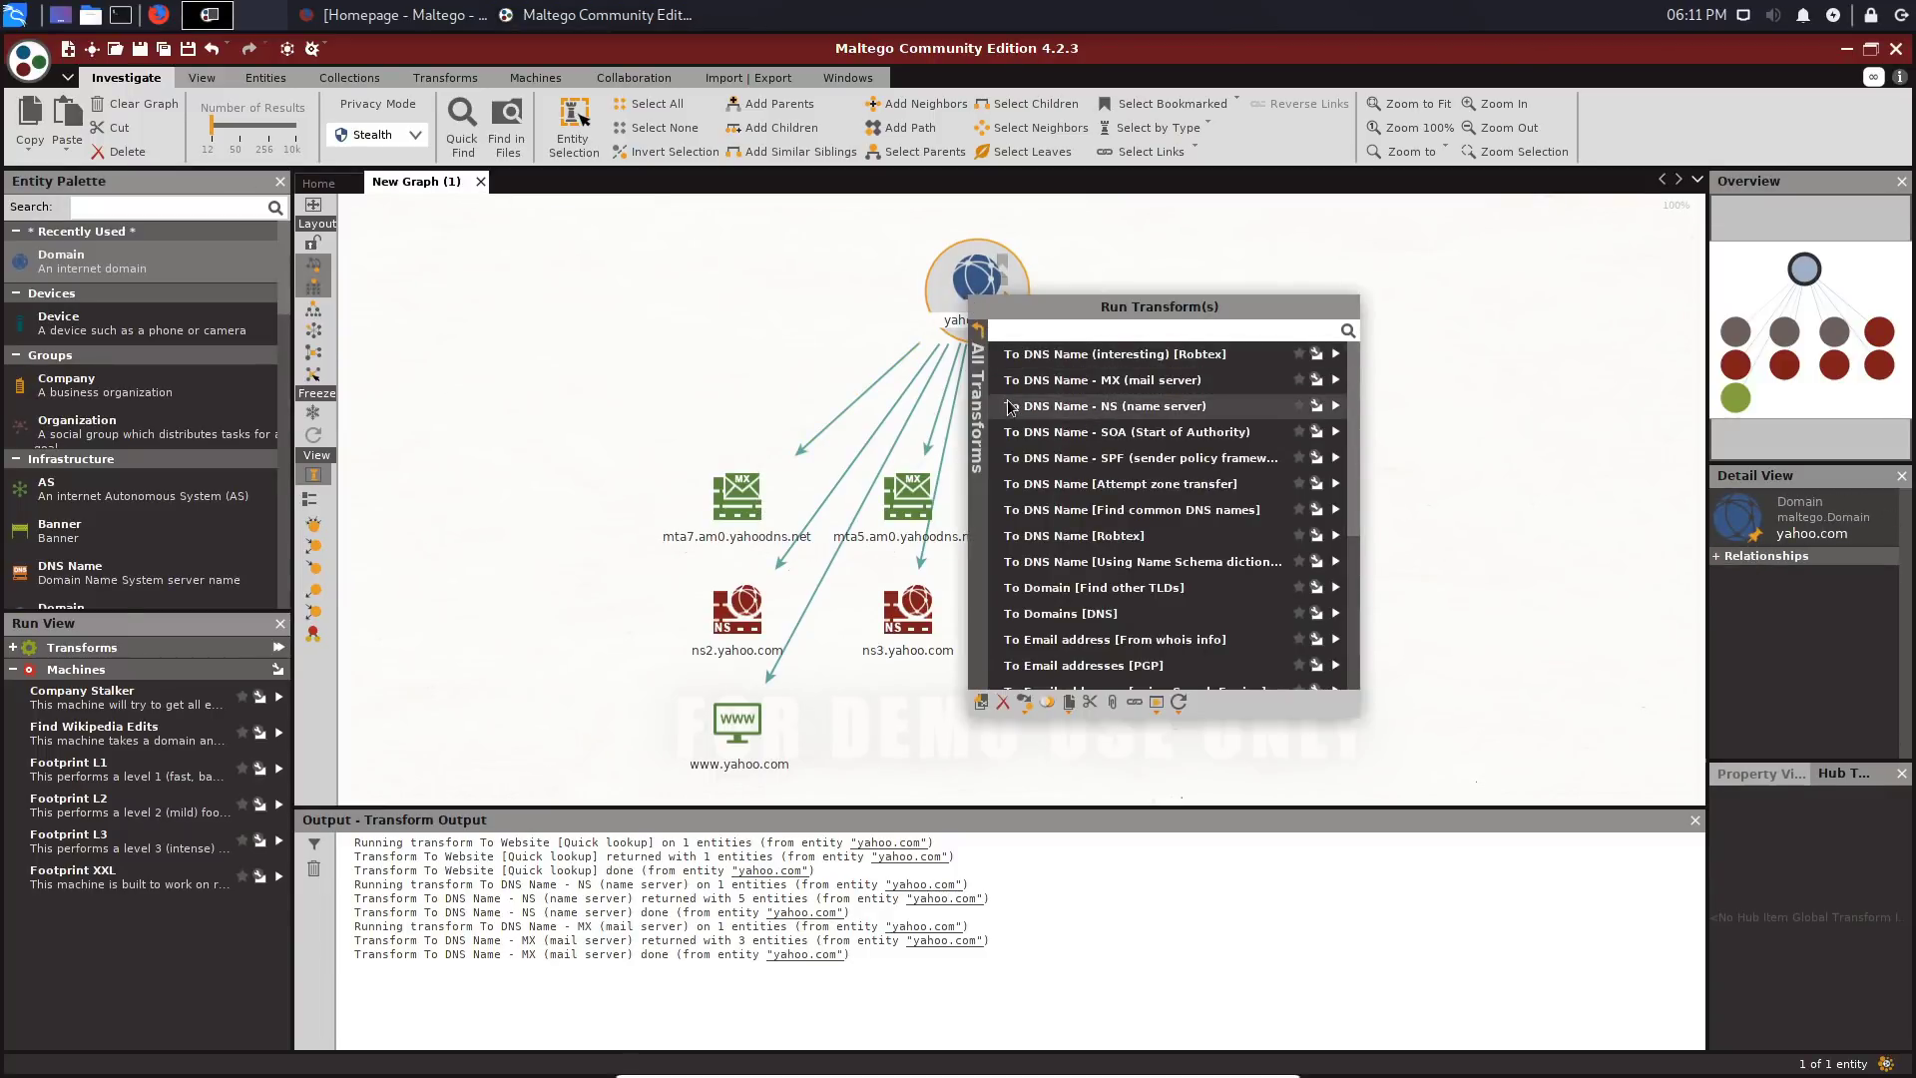
{"action": "left_click", "coordinate": [1135, 589]}
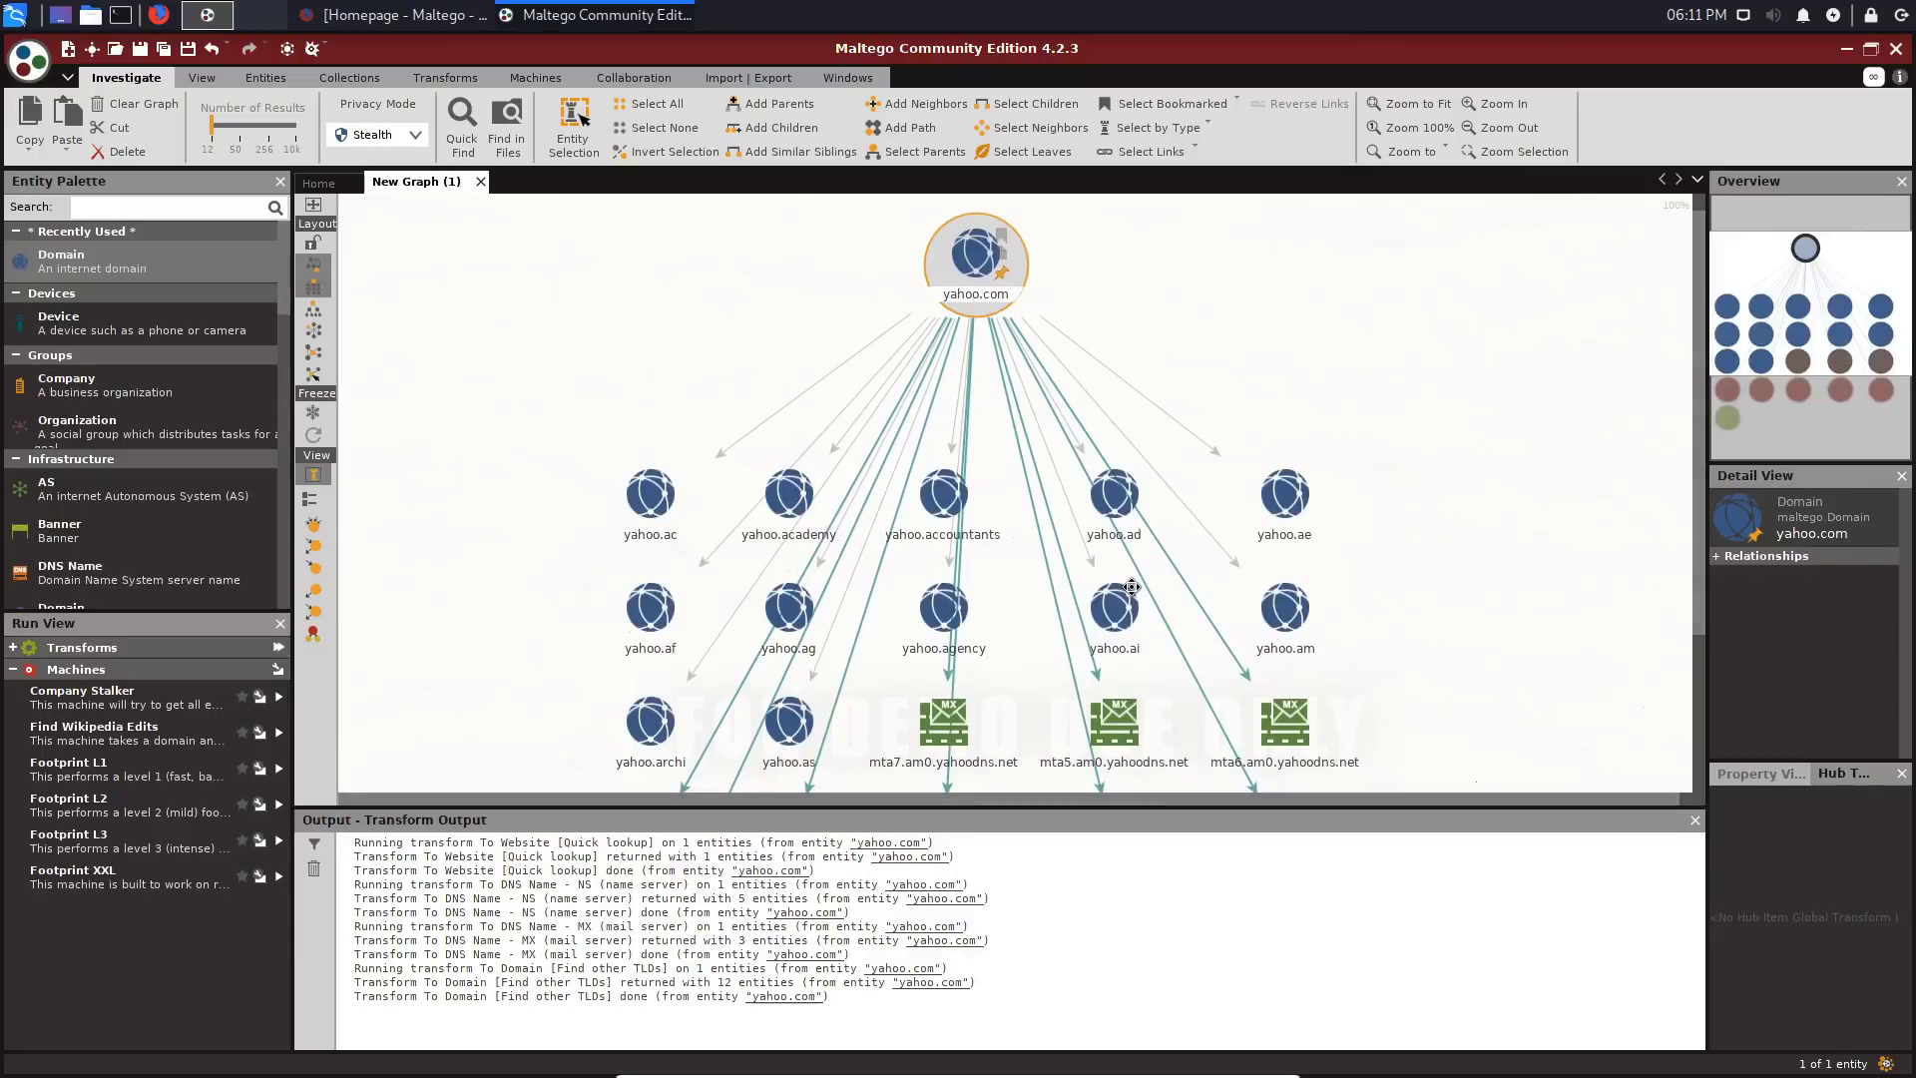
{"action": "left_click_drag", "start_coordinate": [1403, 616], "coordinate": [1406, 506]}
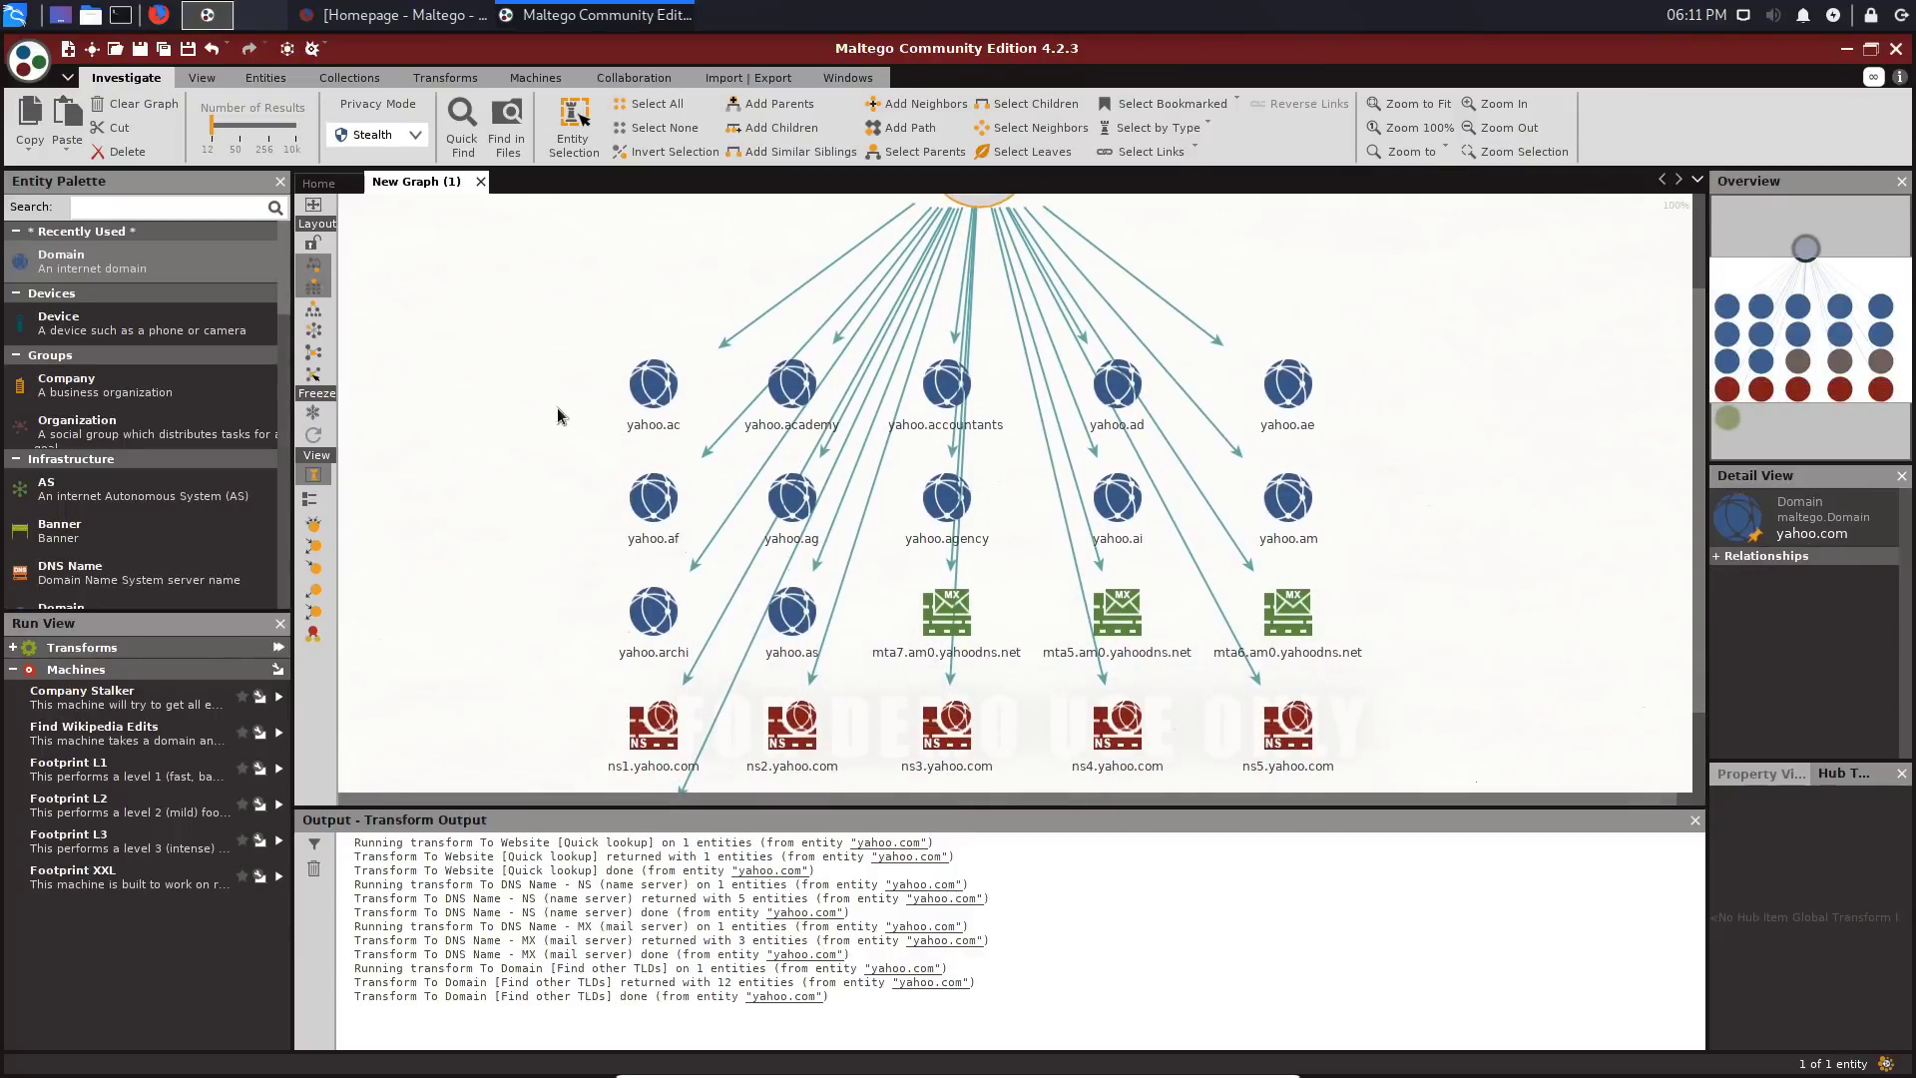
{"action": "left_click", "coordinate": [316, 288]}
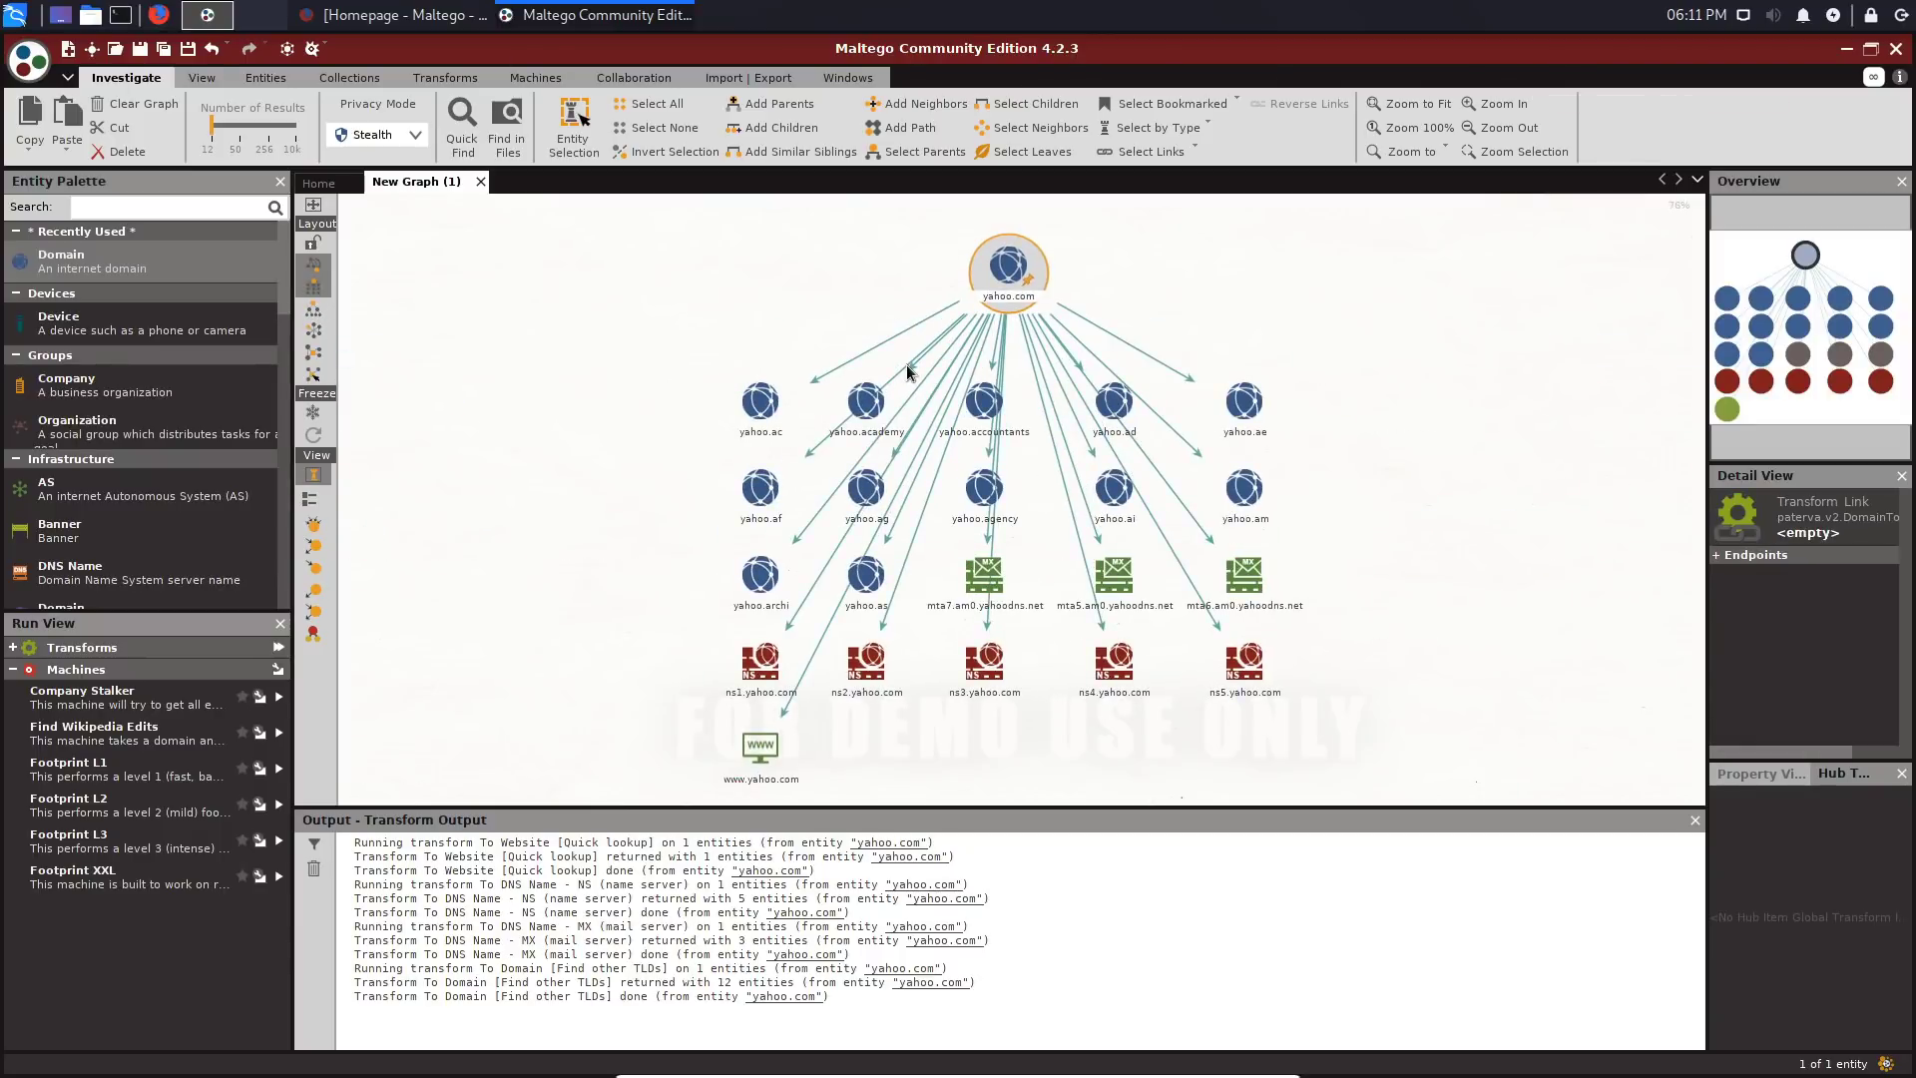
{"action": "scroll", "coordinate": [1194, 465], "scroll_direction": "up", "scroll_amount": 1}
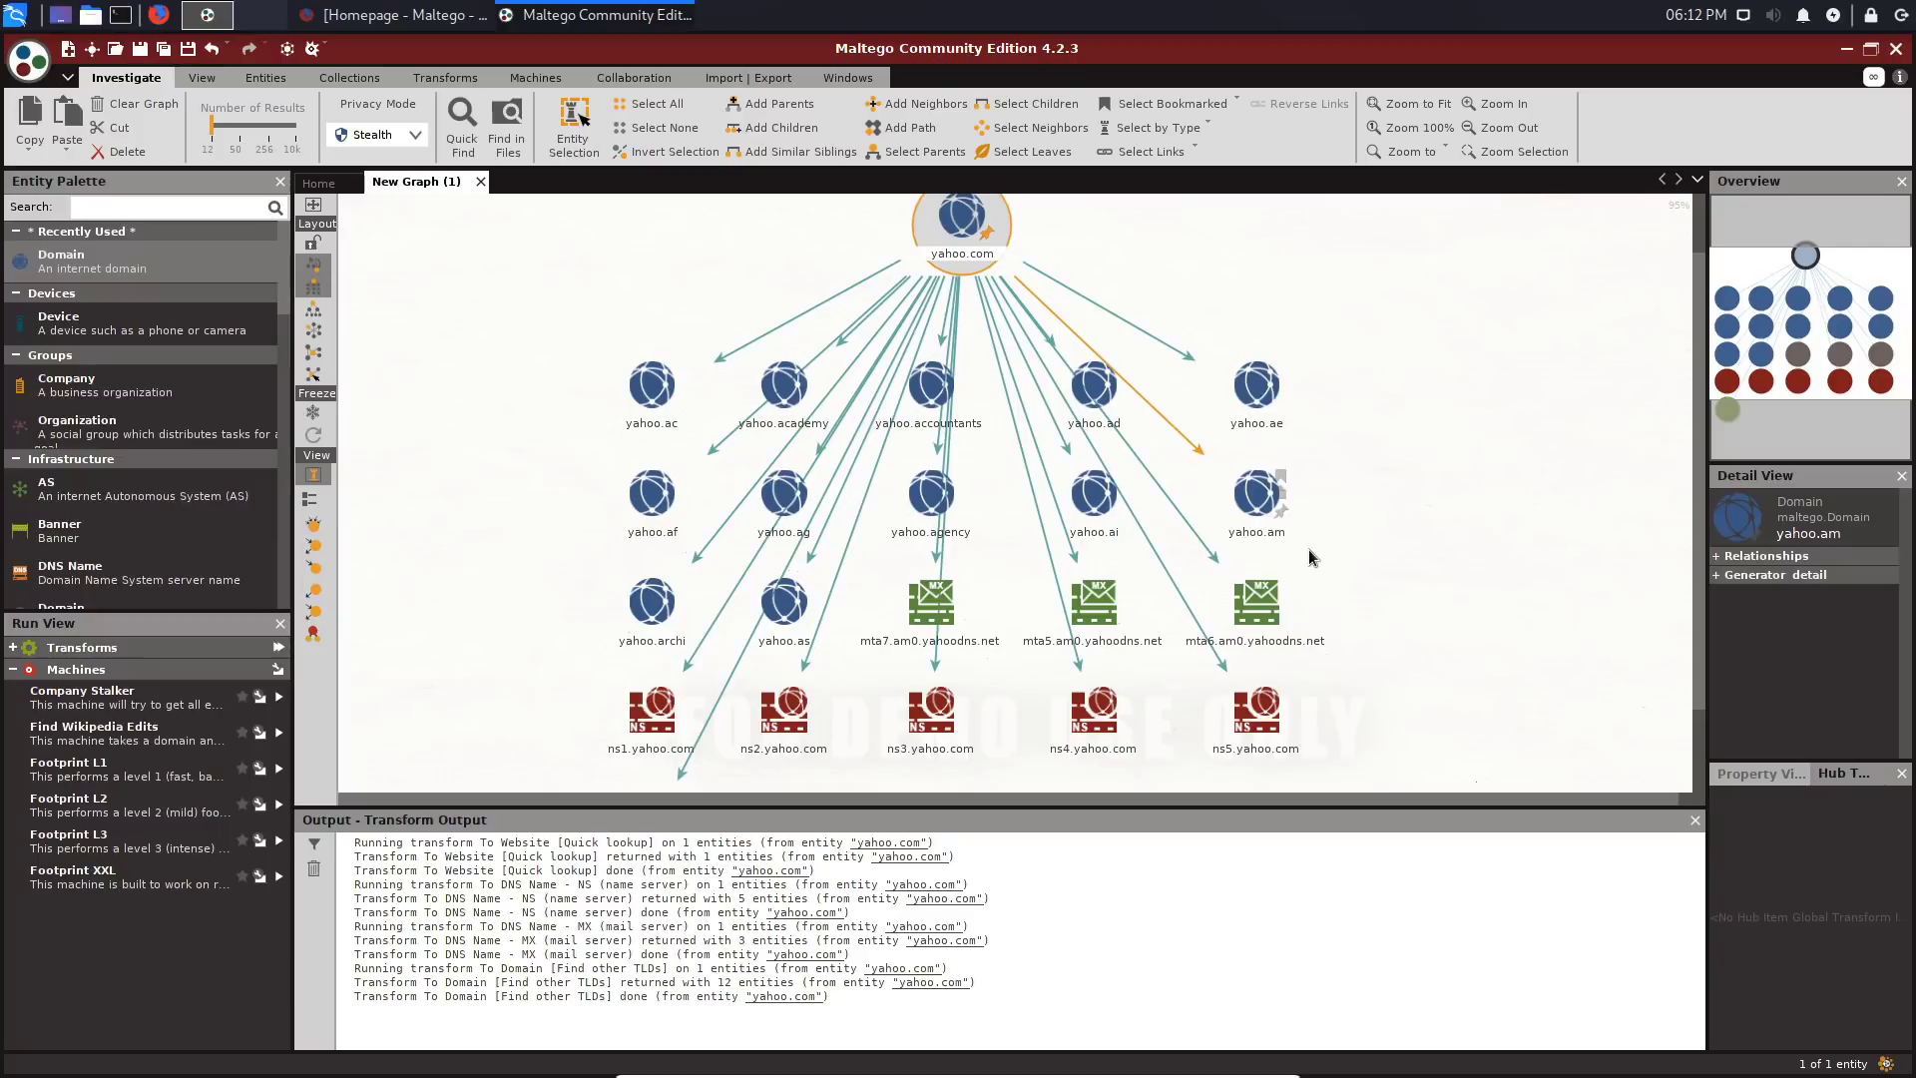
Step: Run To Email addresses [using Search Engine] on yahoo.com; the log reports 0 entities
{"action": "left_click_drag", "start_coordinate": [1698, 550], "coordinate": [1700, 513]}
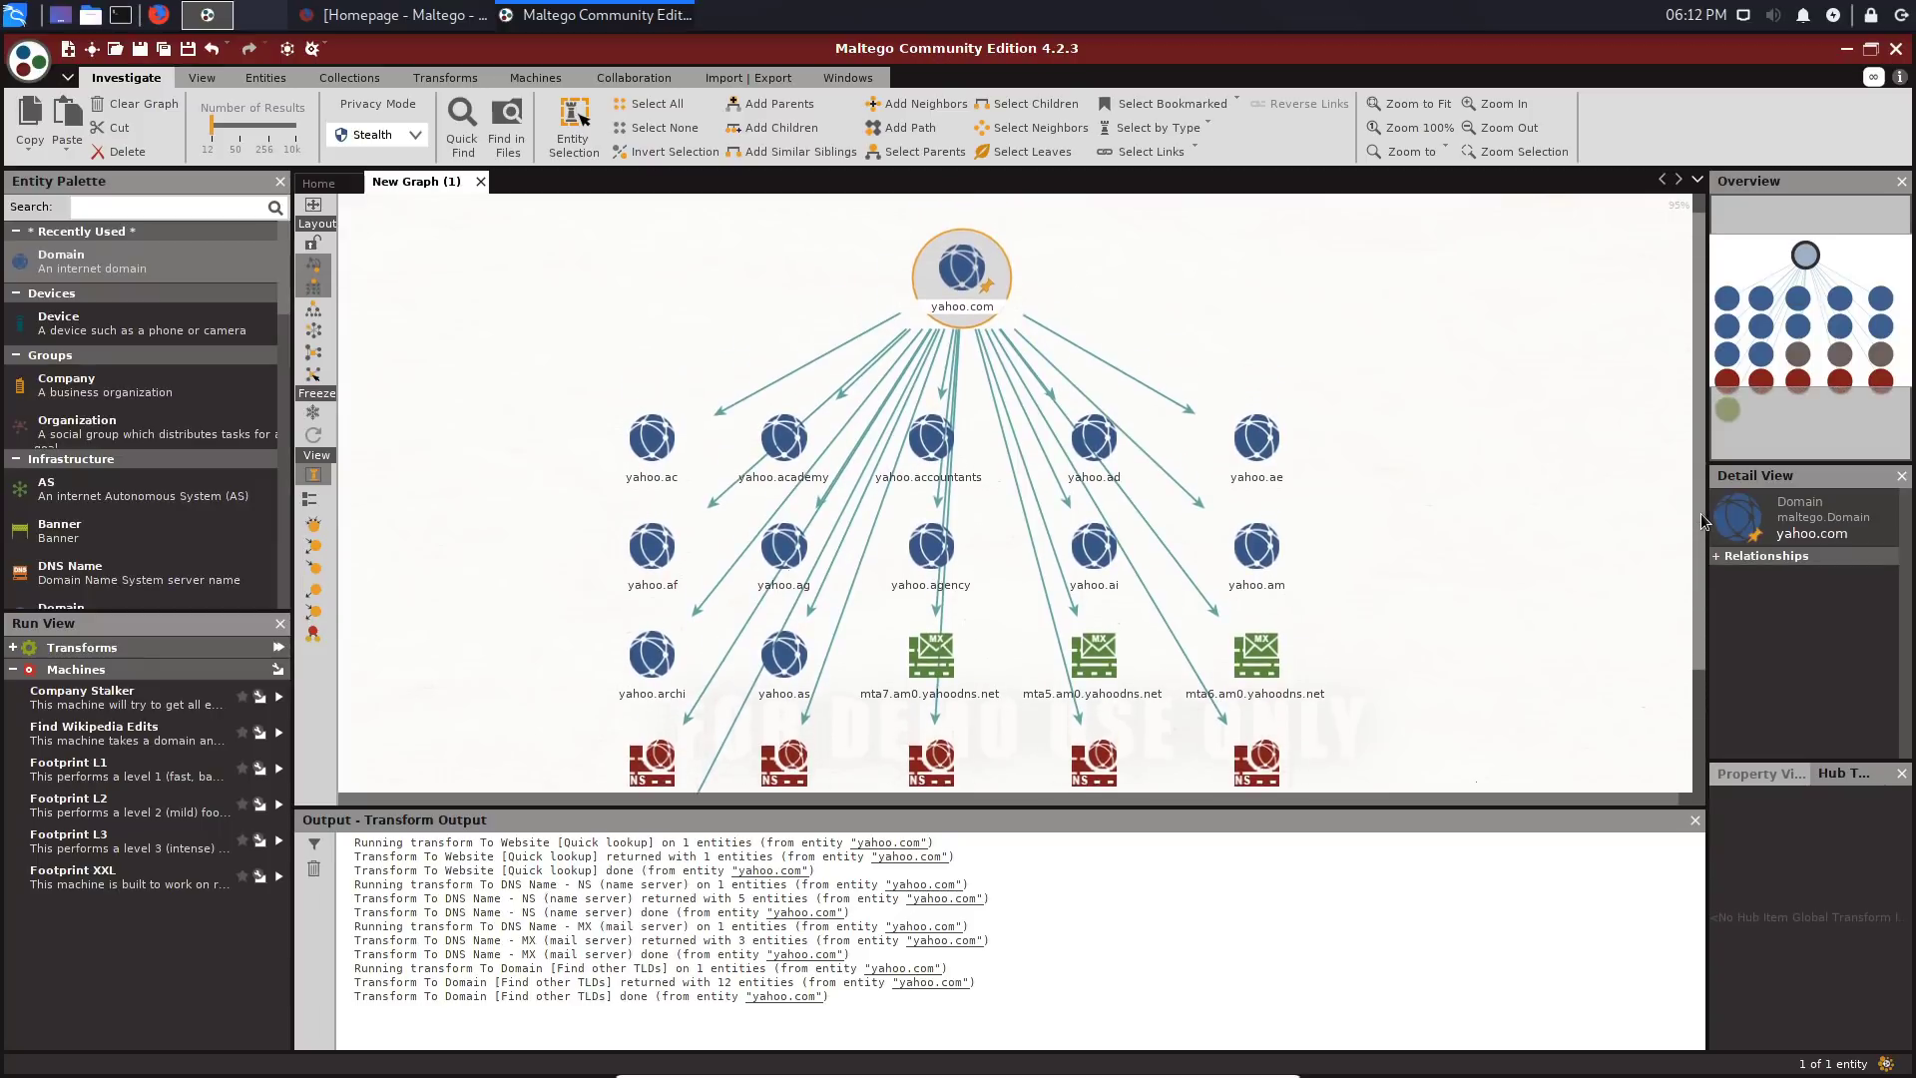
{"action": "right_click", "coordinate": [958, 279]}
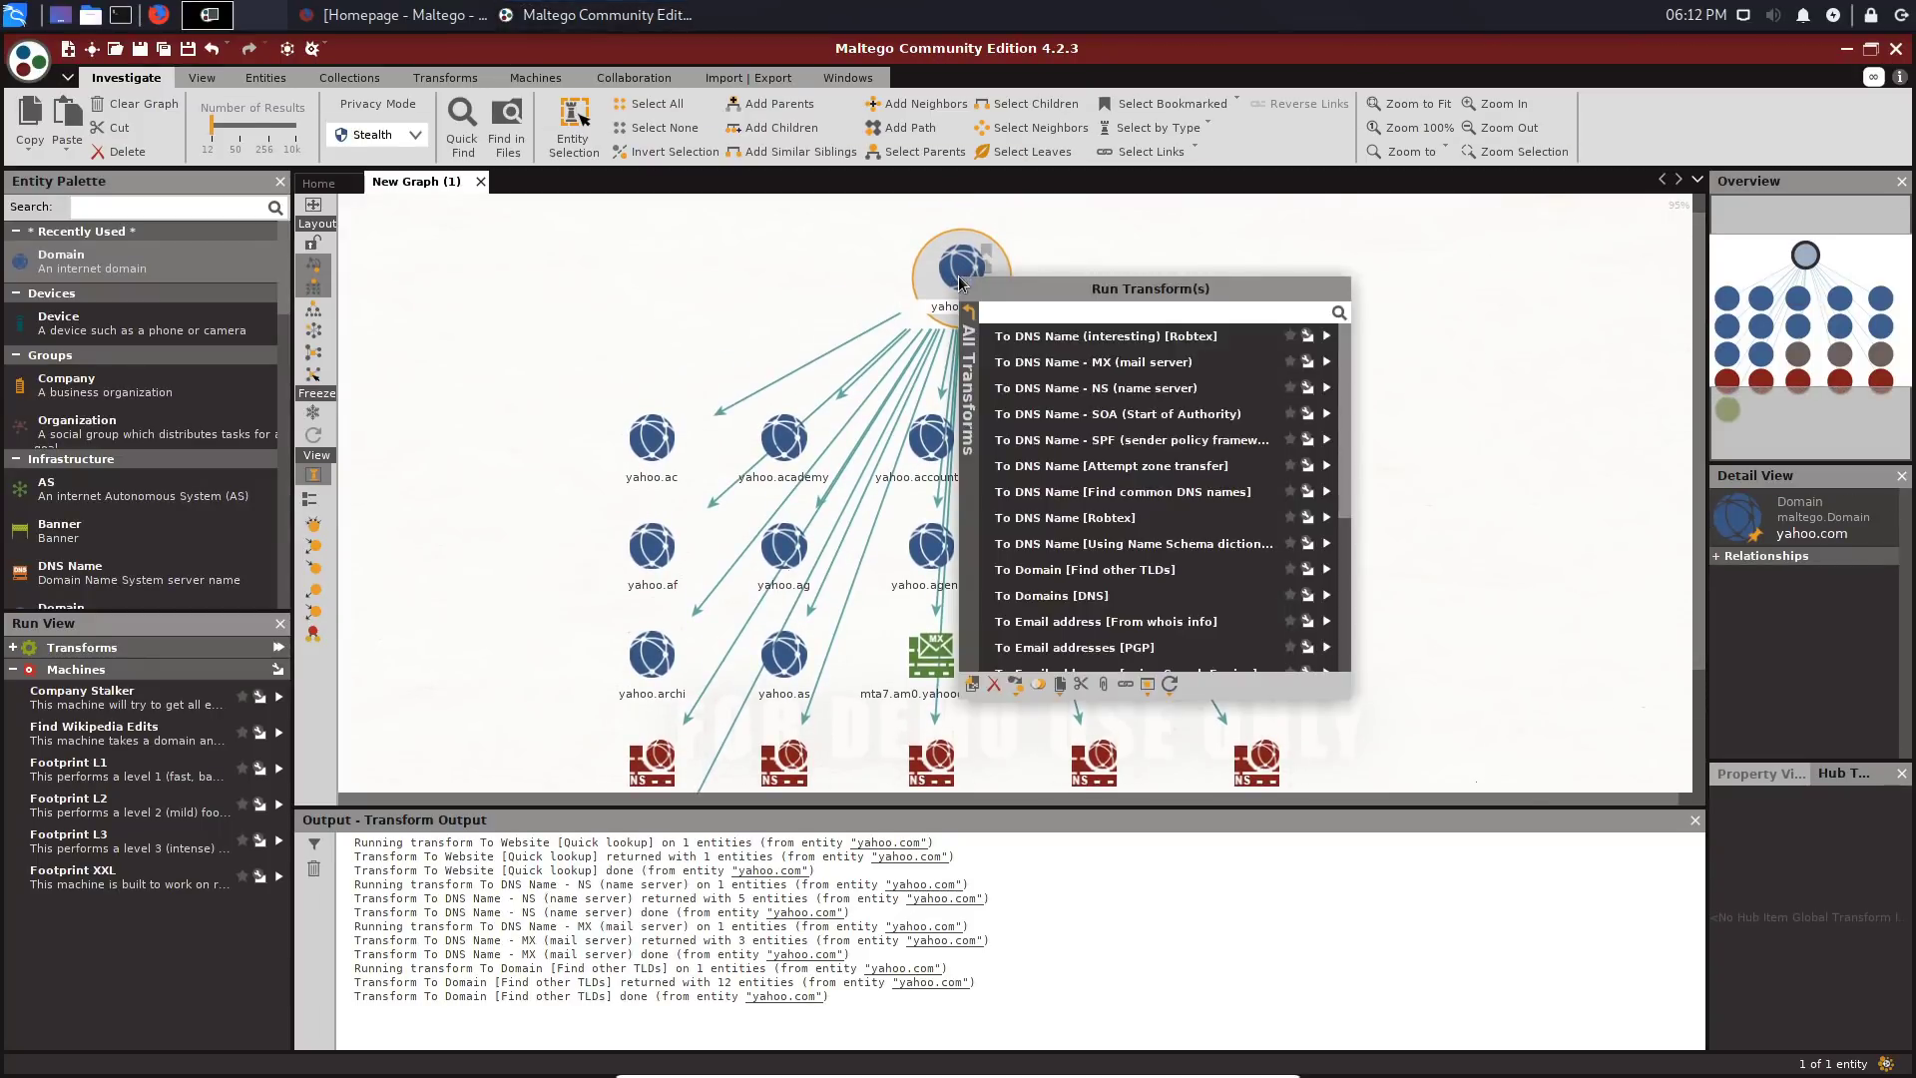
{"action": "scroll", "coordinate": [1099, 469], "scroll_direction": "down", "scroll_amount": 3}
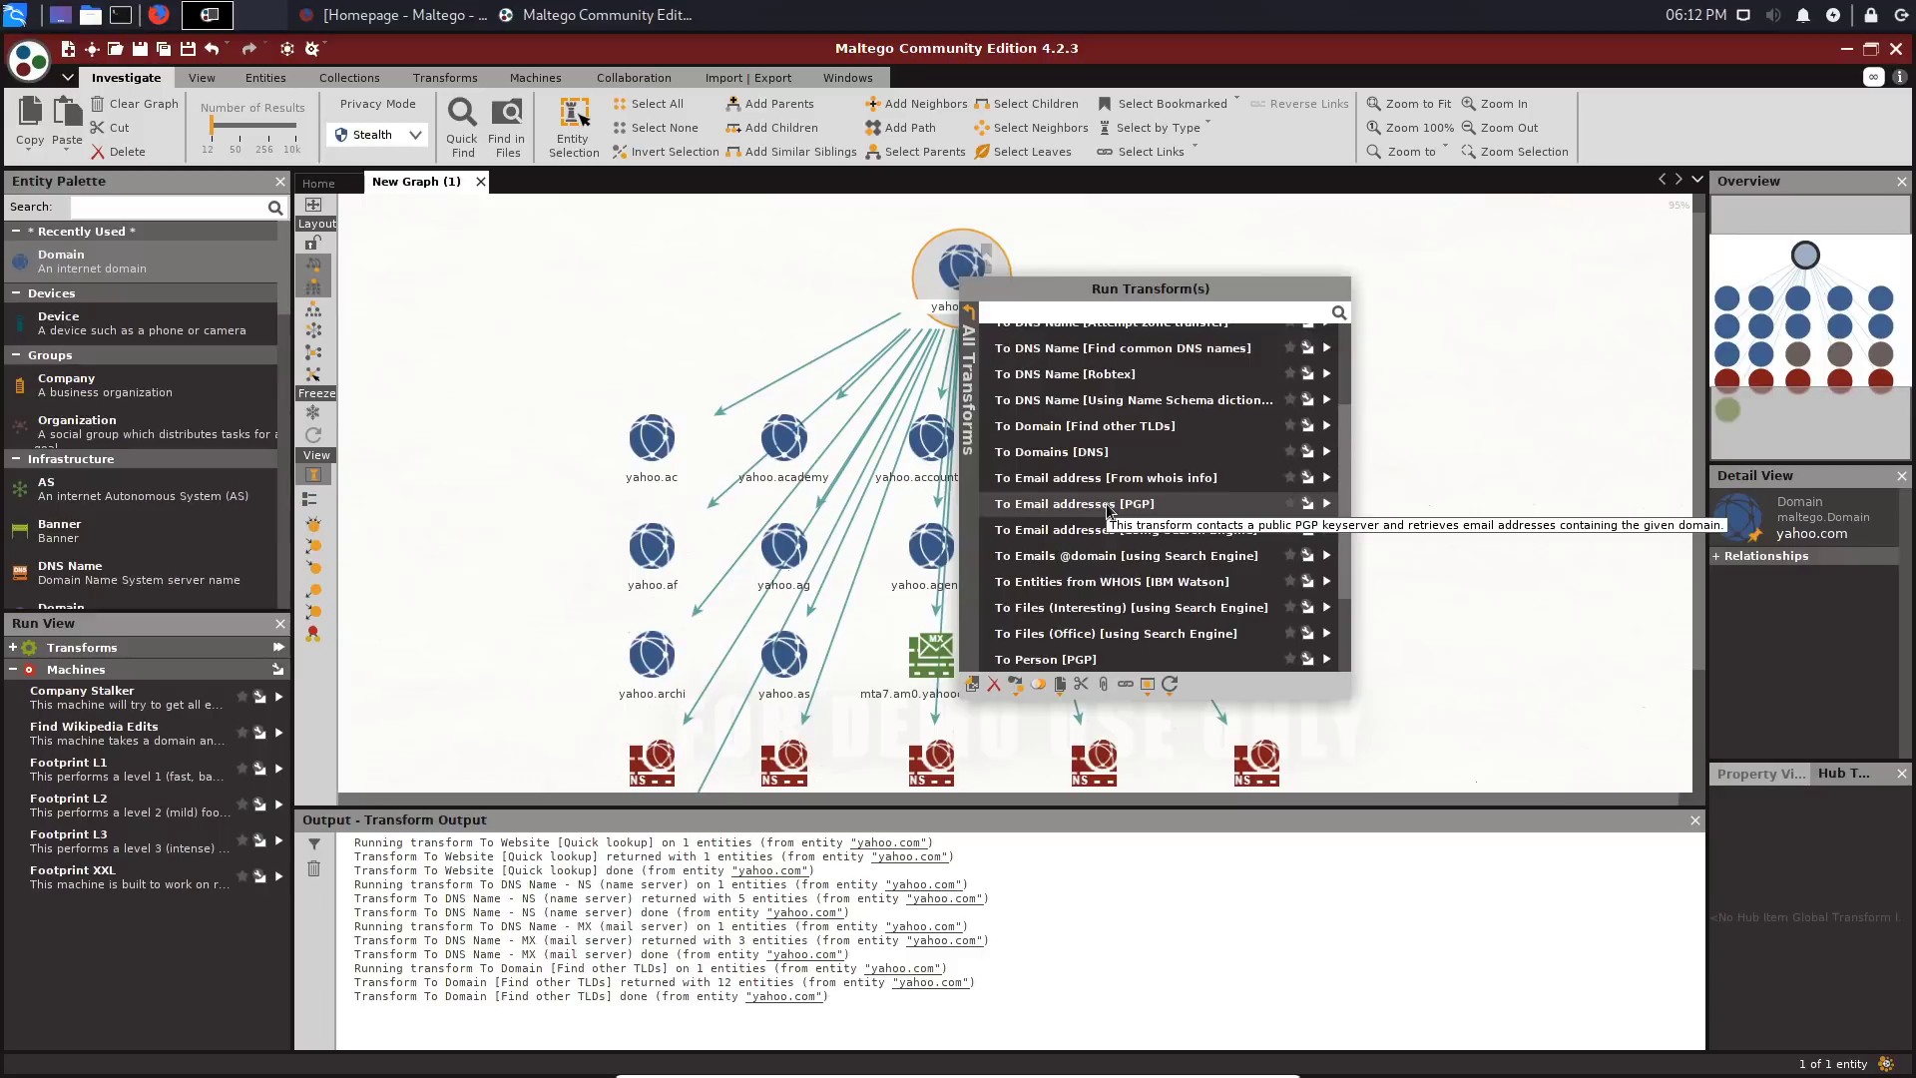
{"action": "left_click", "coordinate": [1202, 538]}
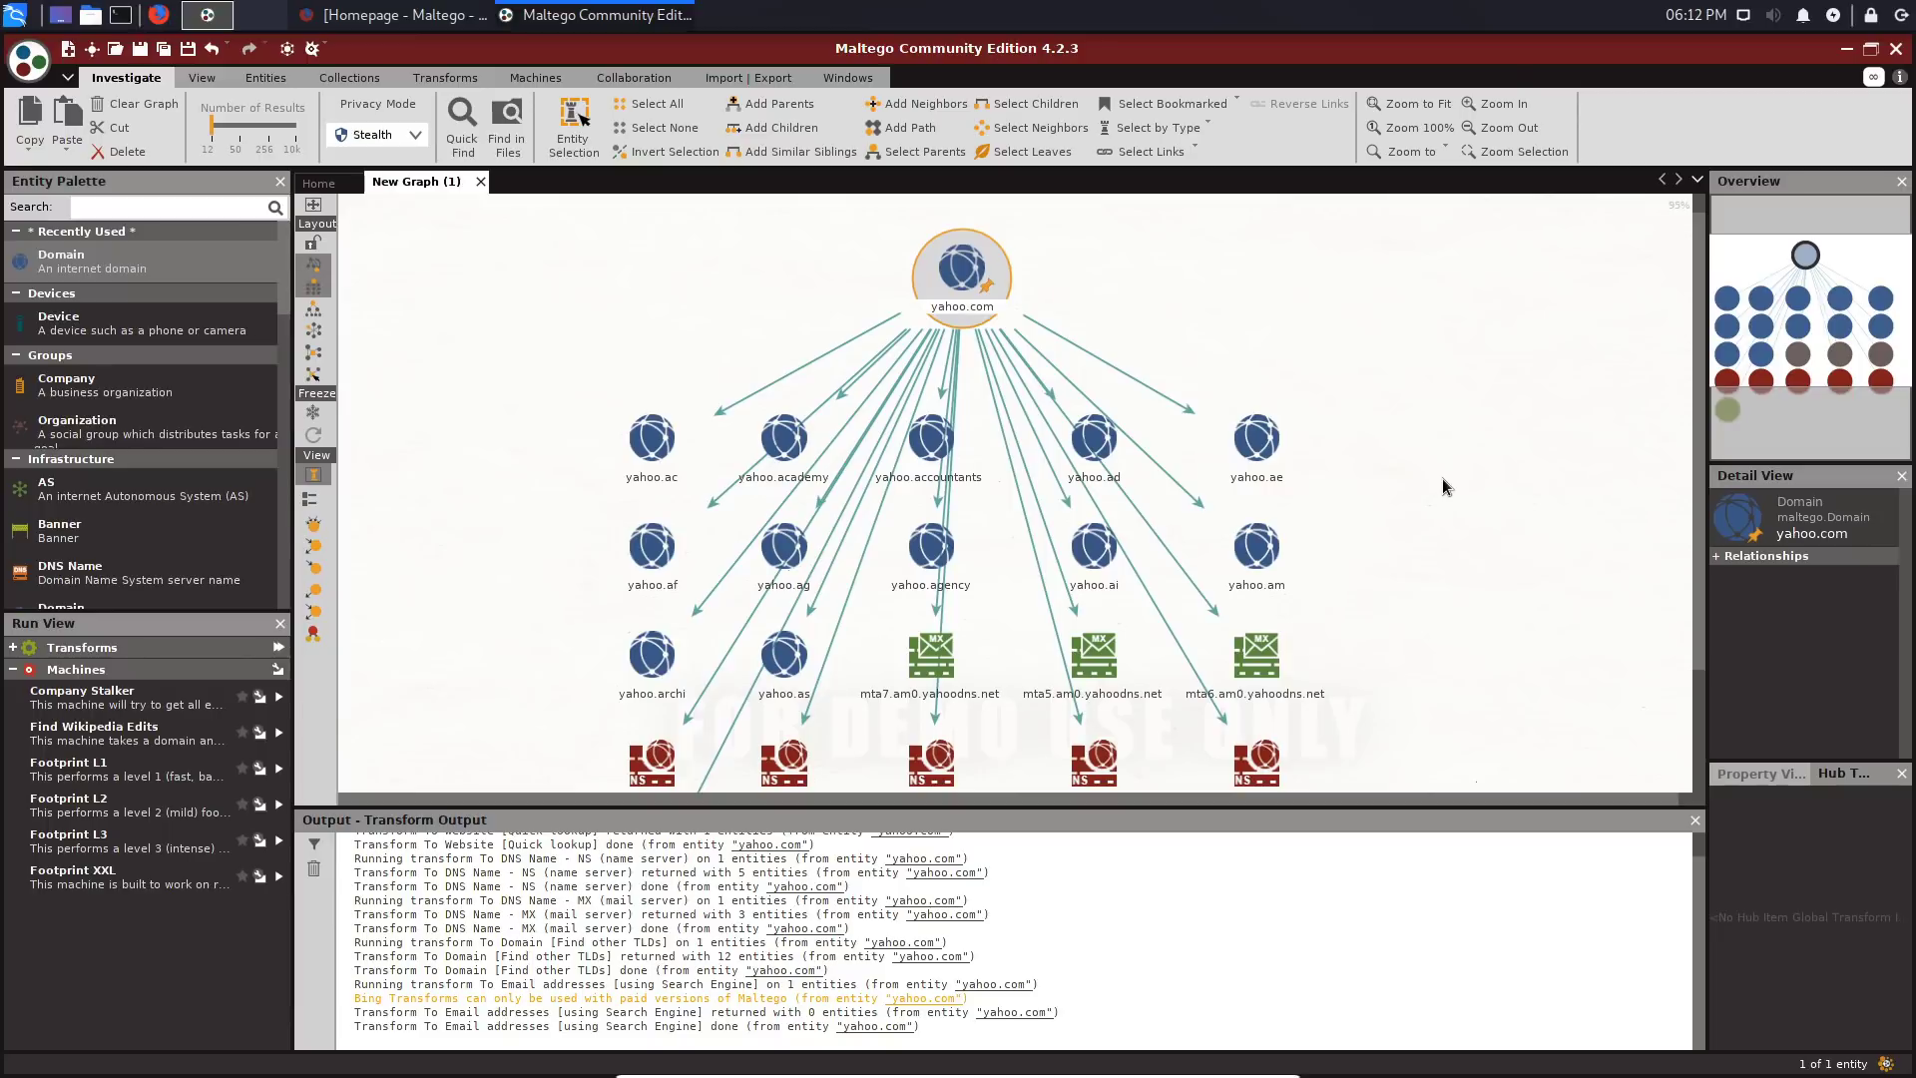
{"action": "double_click", "coordinate": [724, 1025]}
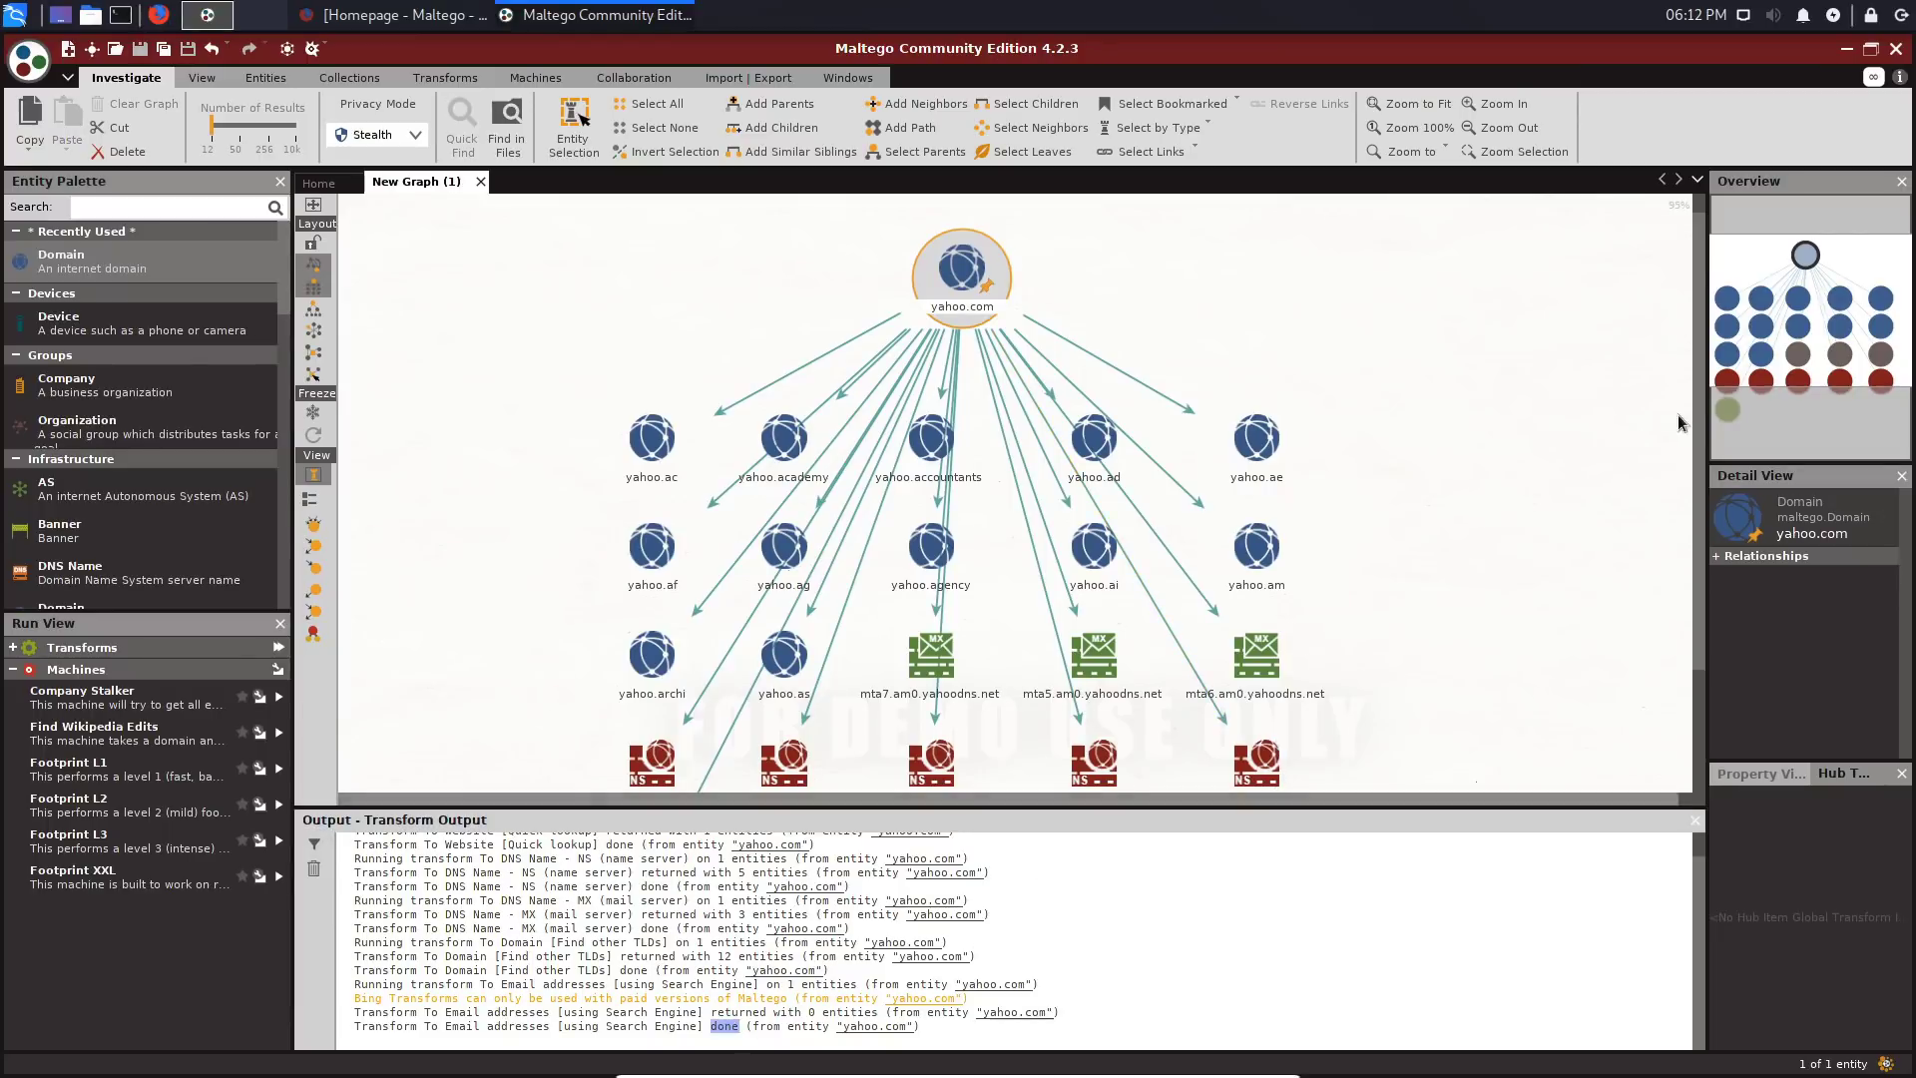
{"action": "mouse_move", "coordinate": [1700, 420]}
{"action": "left_mouse_down"}
{"action": "mouse_move", "coordinate": [1699, 519]}
{"action": "mouse_move", "coordinate": [1710, 431]}
{"action": "left_mouse_up"}
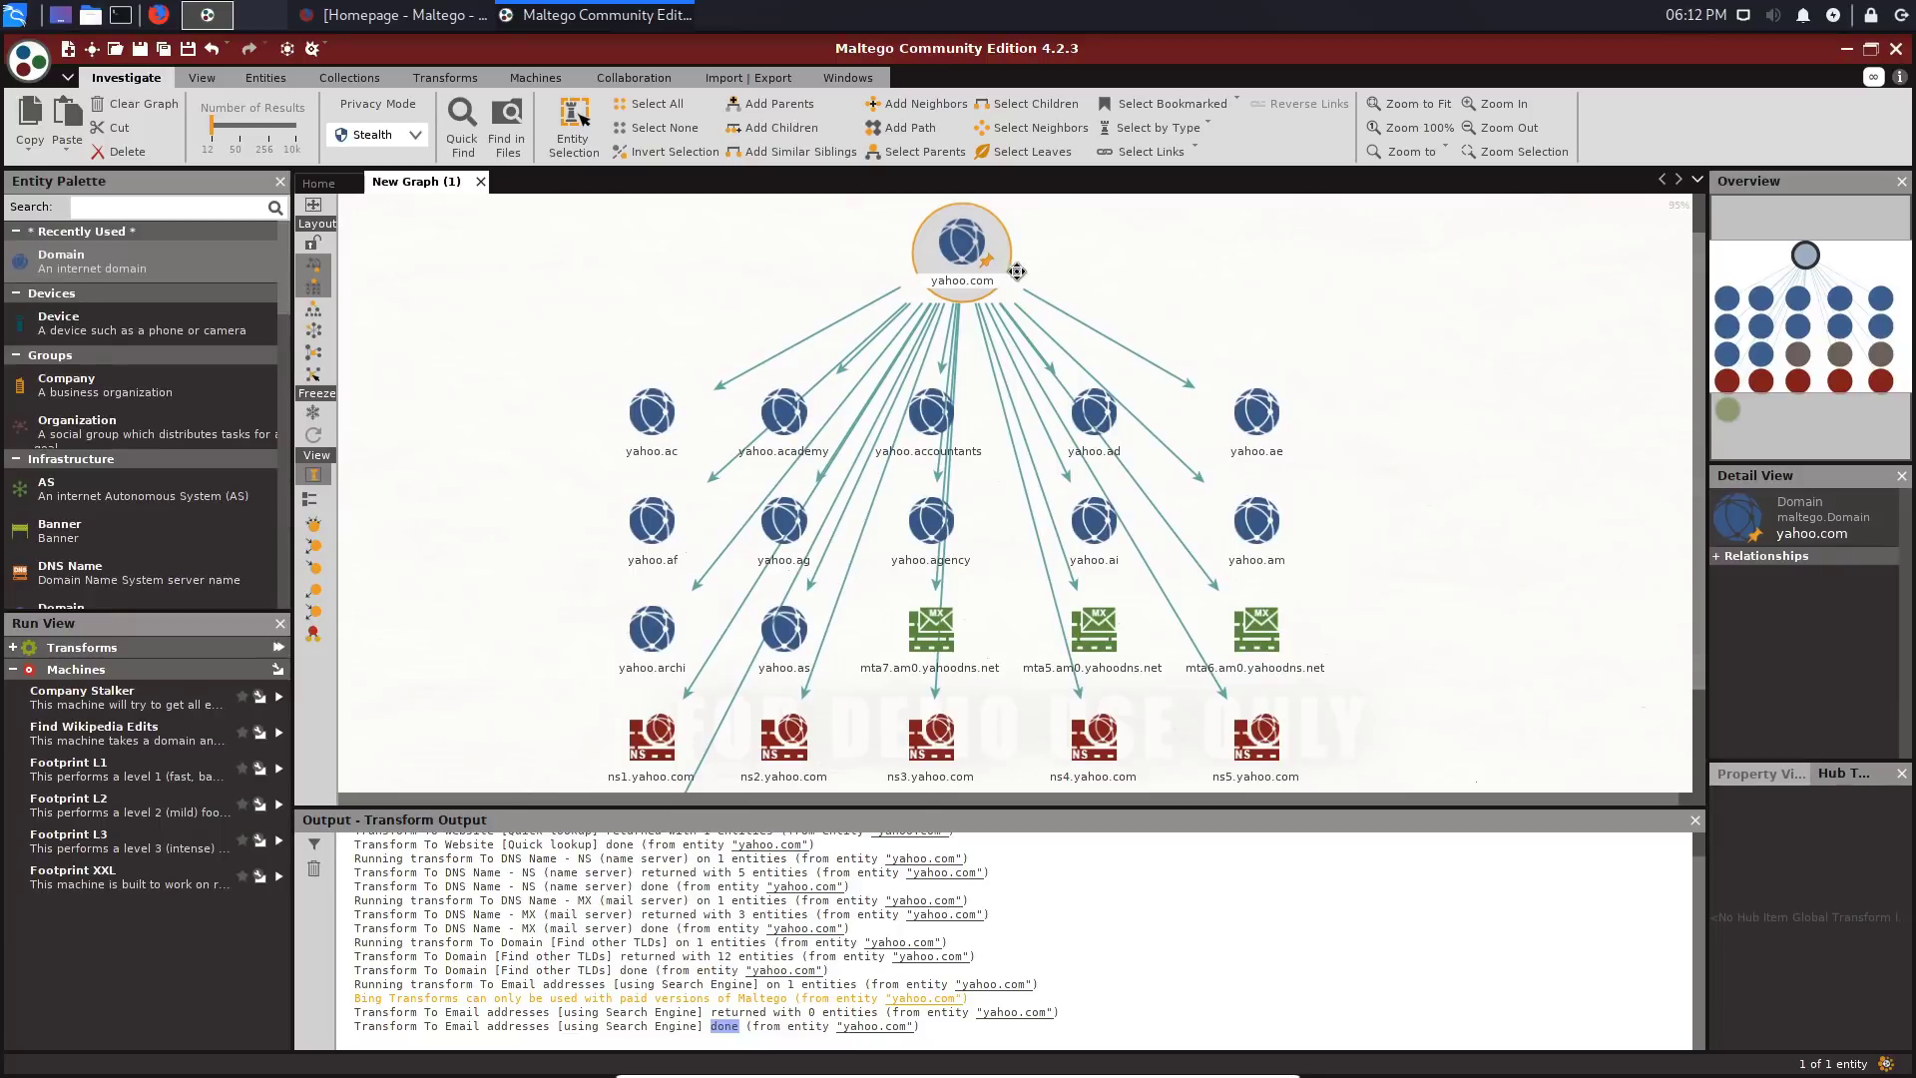
{"action": "left_click_drag", "start_coordinate": [1696, 423], "coordinate": [1679, 552]}
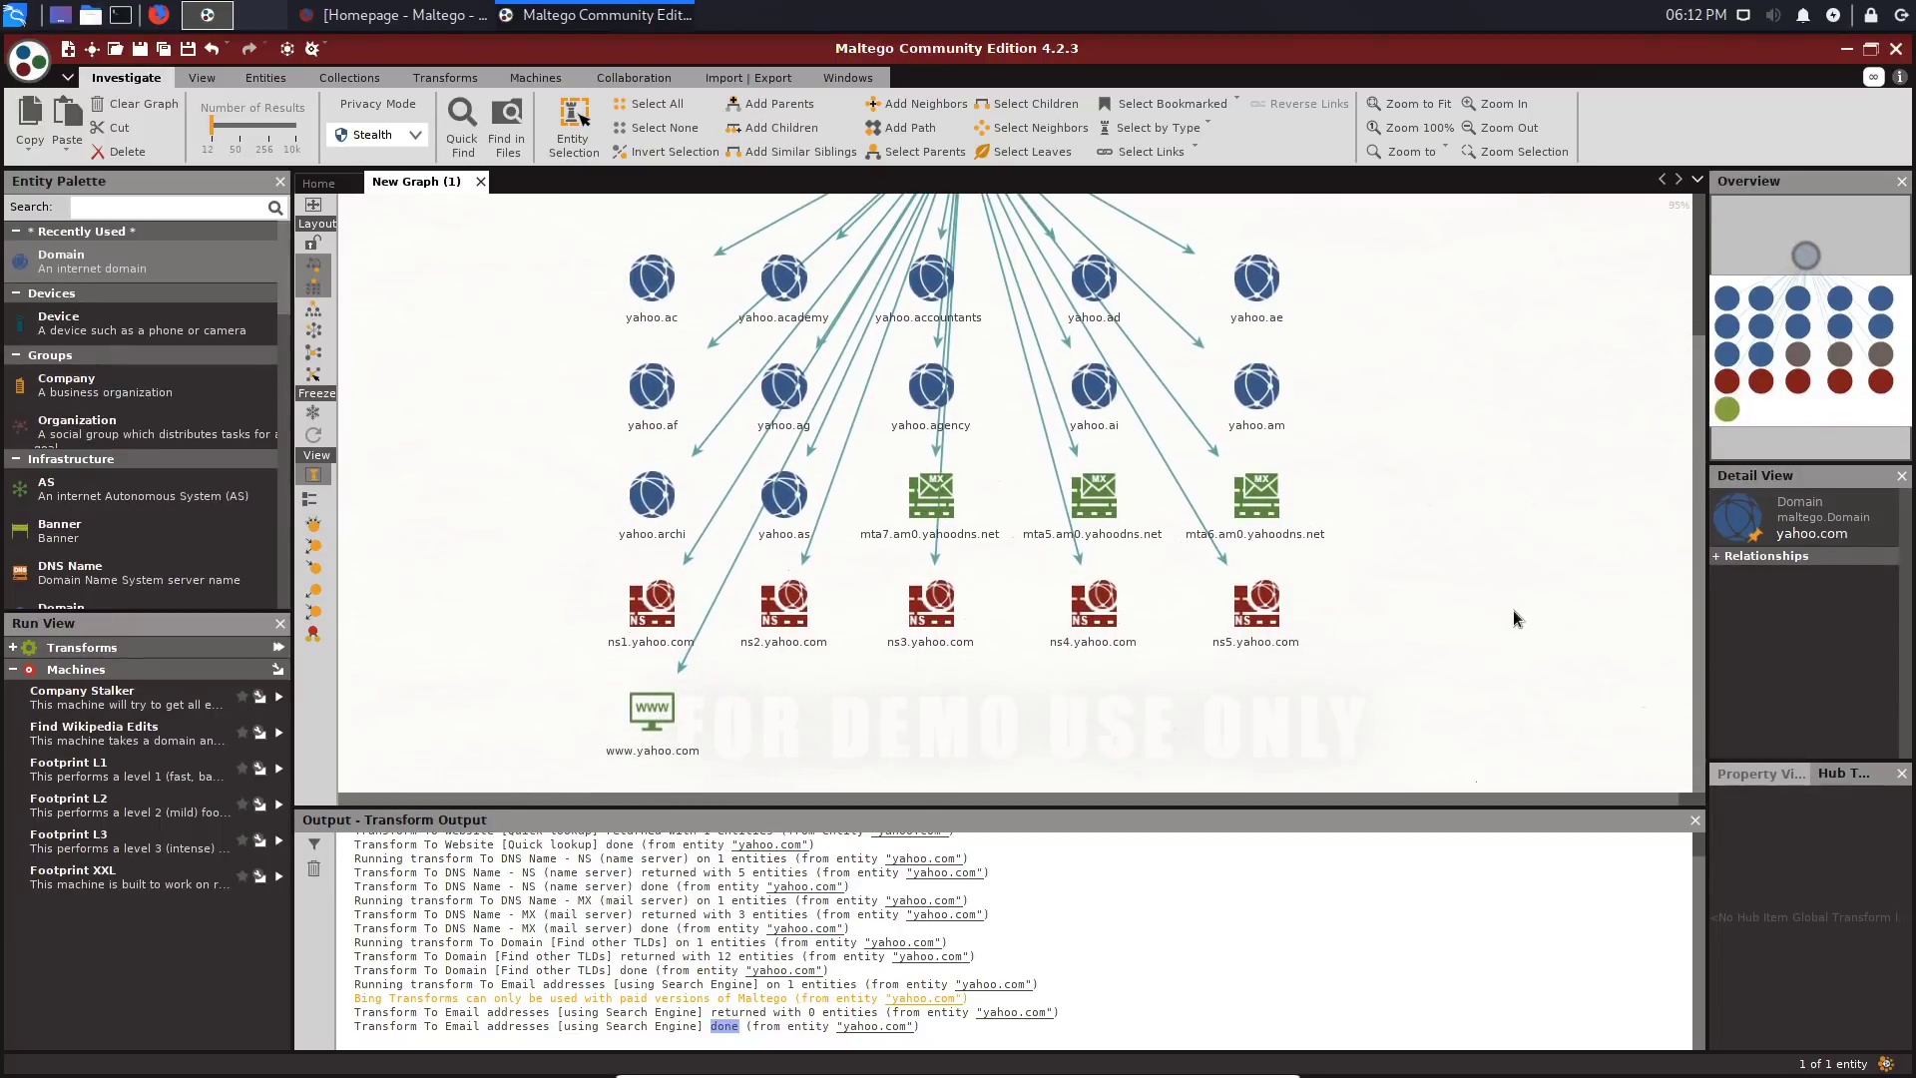
Step: Select the five name servers ns1–ns5.yahoo.com and browse their transform categories
{"action": "left_click_drag", "start_coordinate": [1404, 642], "coordinate": [495, 586]}
{"action": "right_click", "coordinate": [642, 611]}
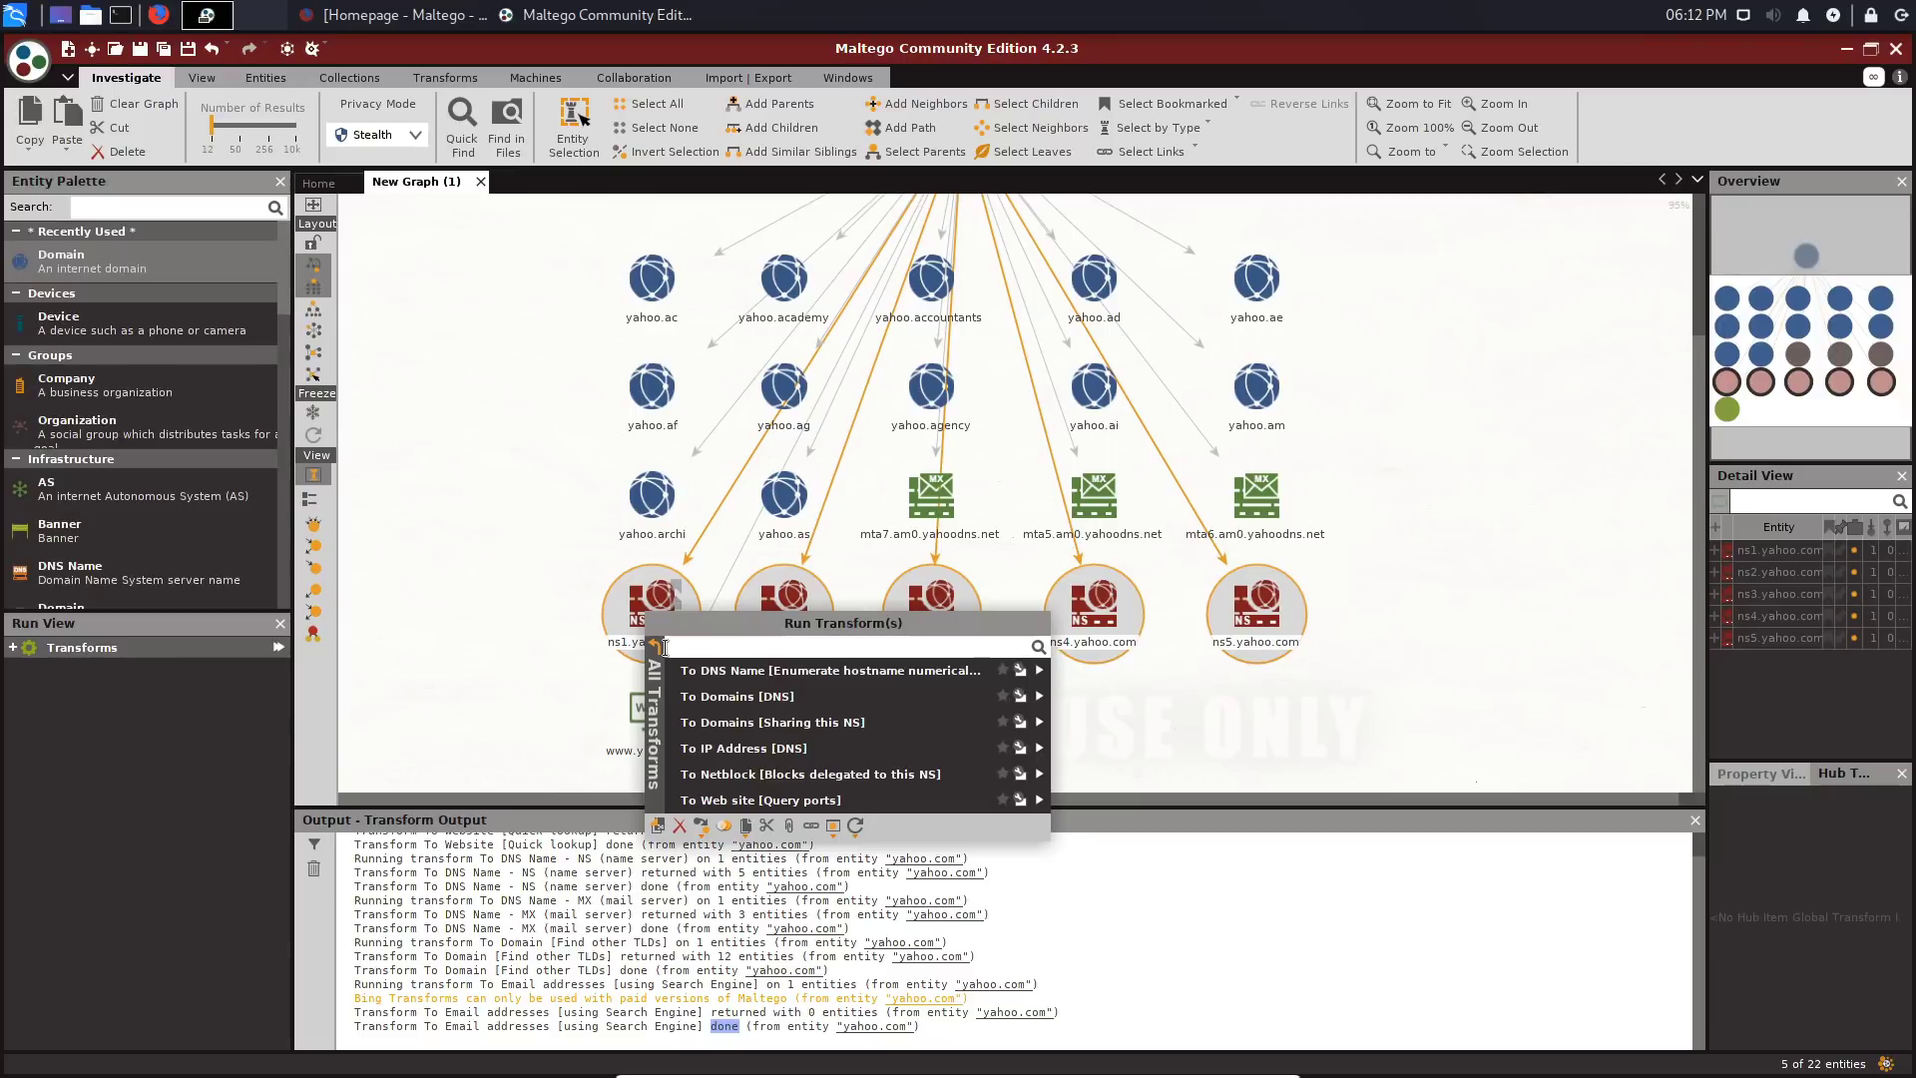
{"action": "left_click", "coordinate": [656, 646]}
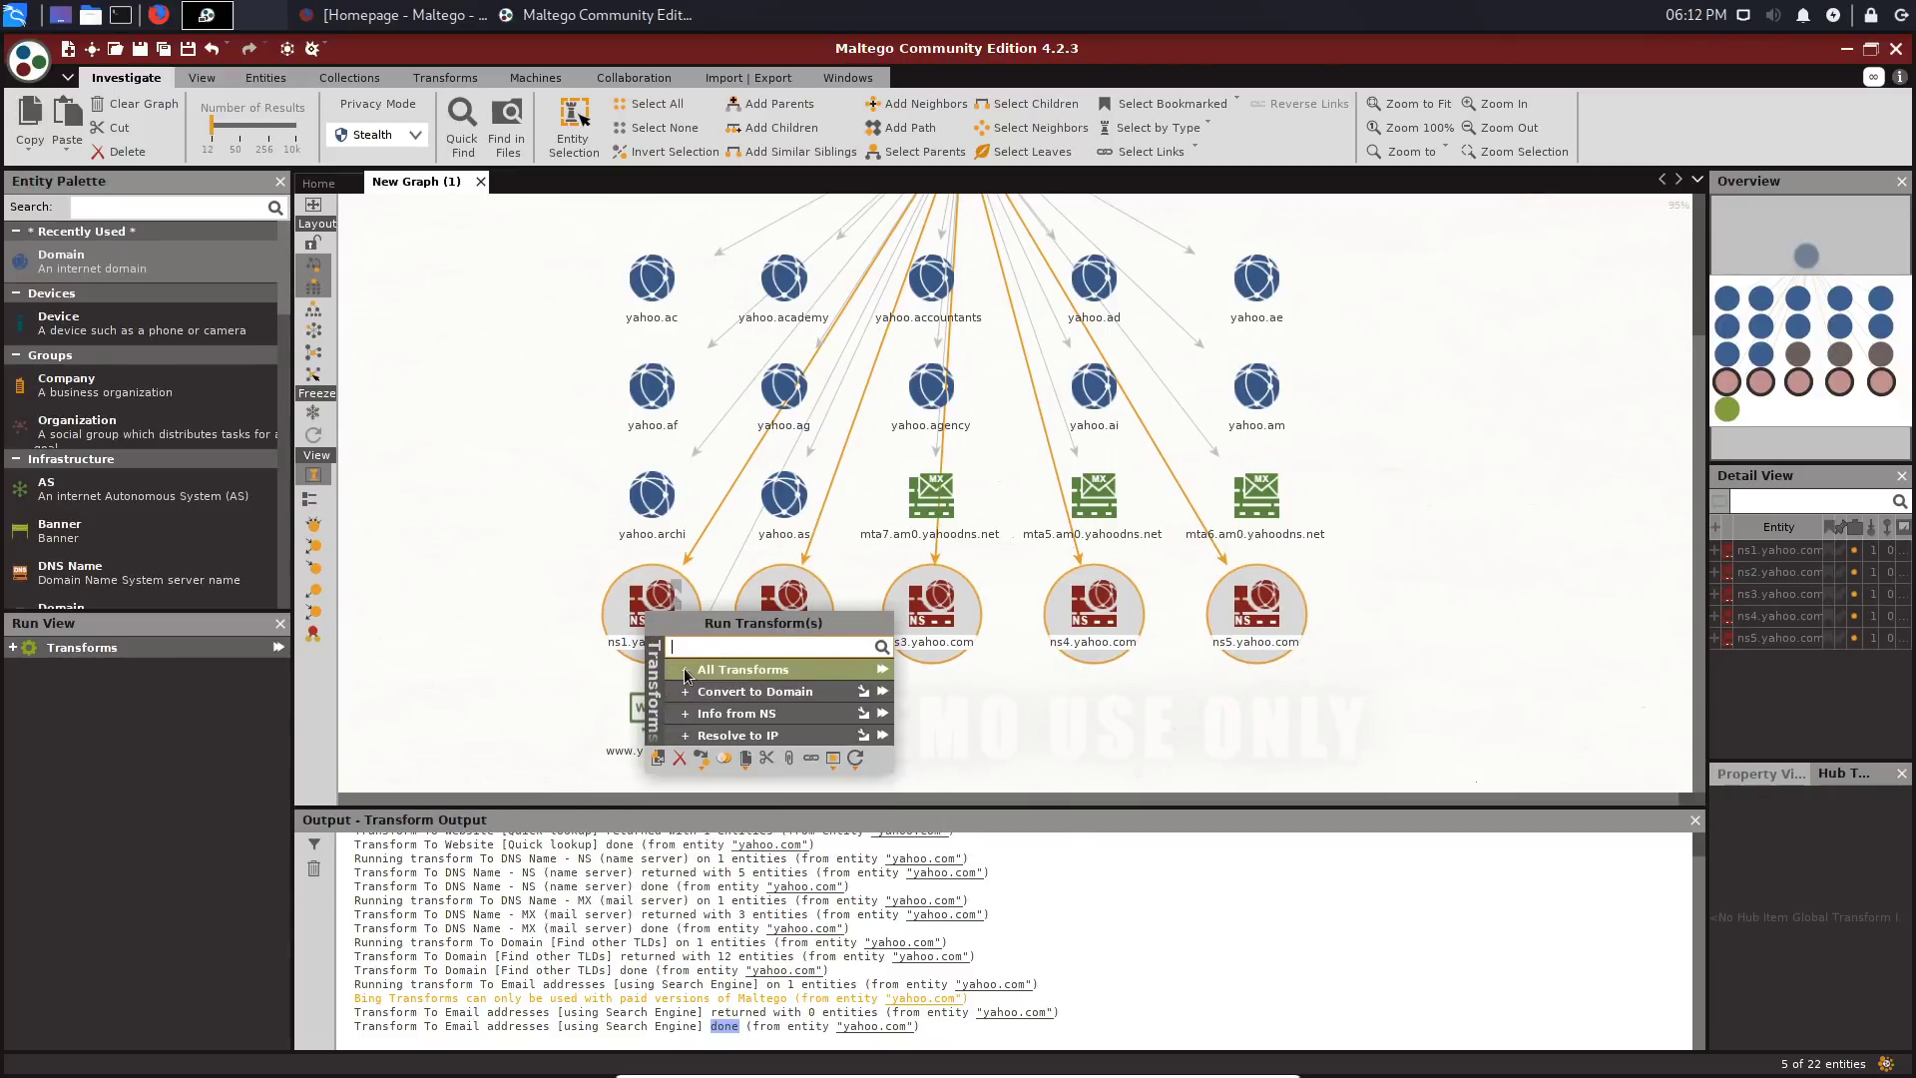
{"action": "left_click", "coordinate": [682, 677]}
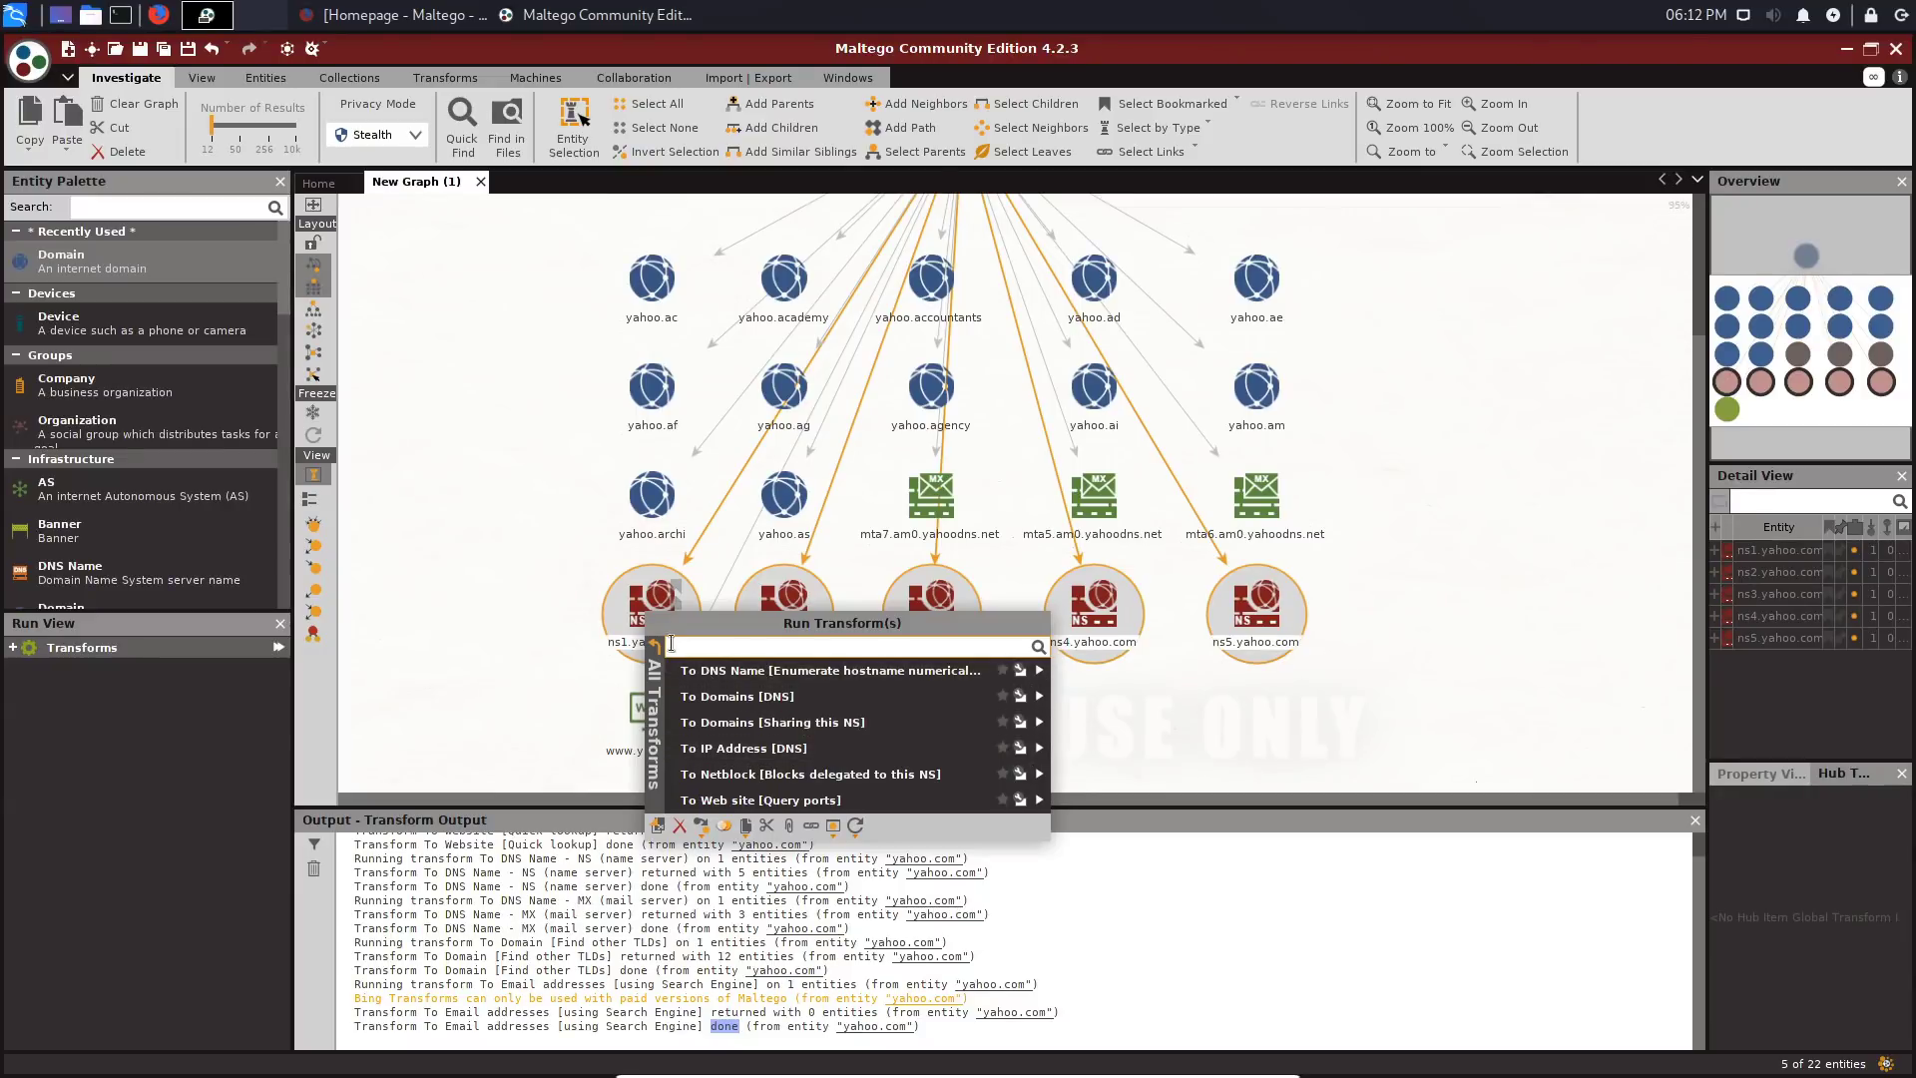
{"action": "left_click", "coordinate": [537, 629]}
{"action": "scroll", "coordinate": [956, 626], "scroll_direction": "up", "scroll_amount": 2}
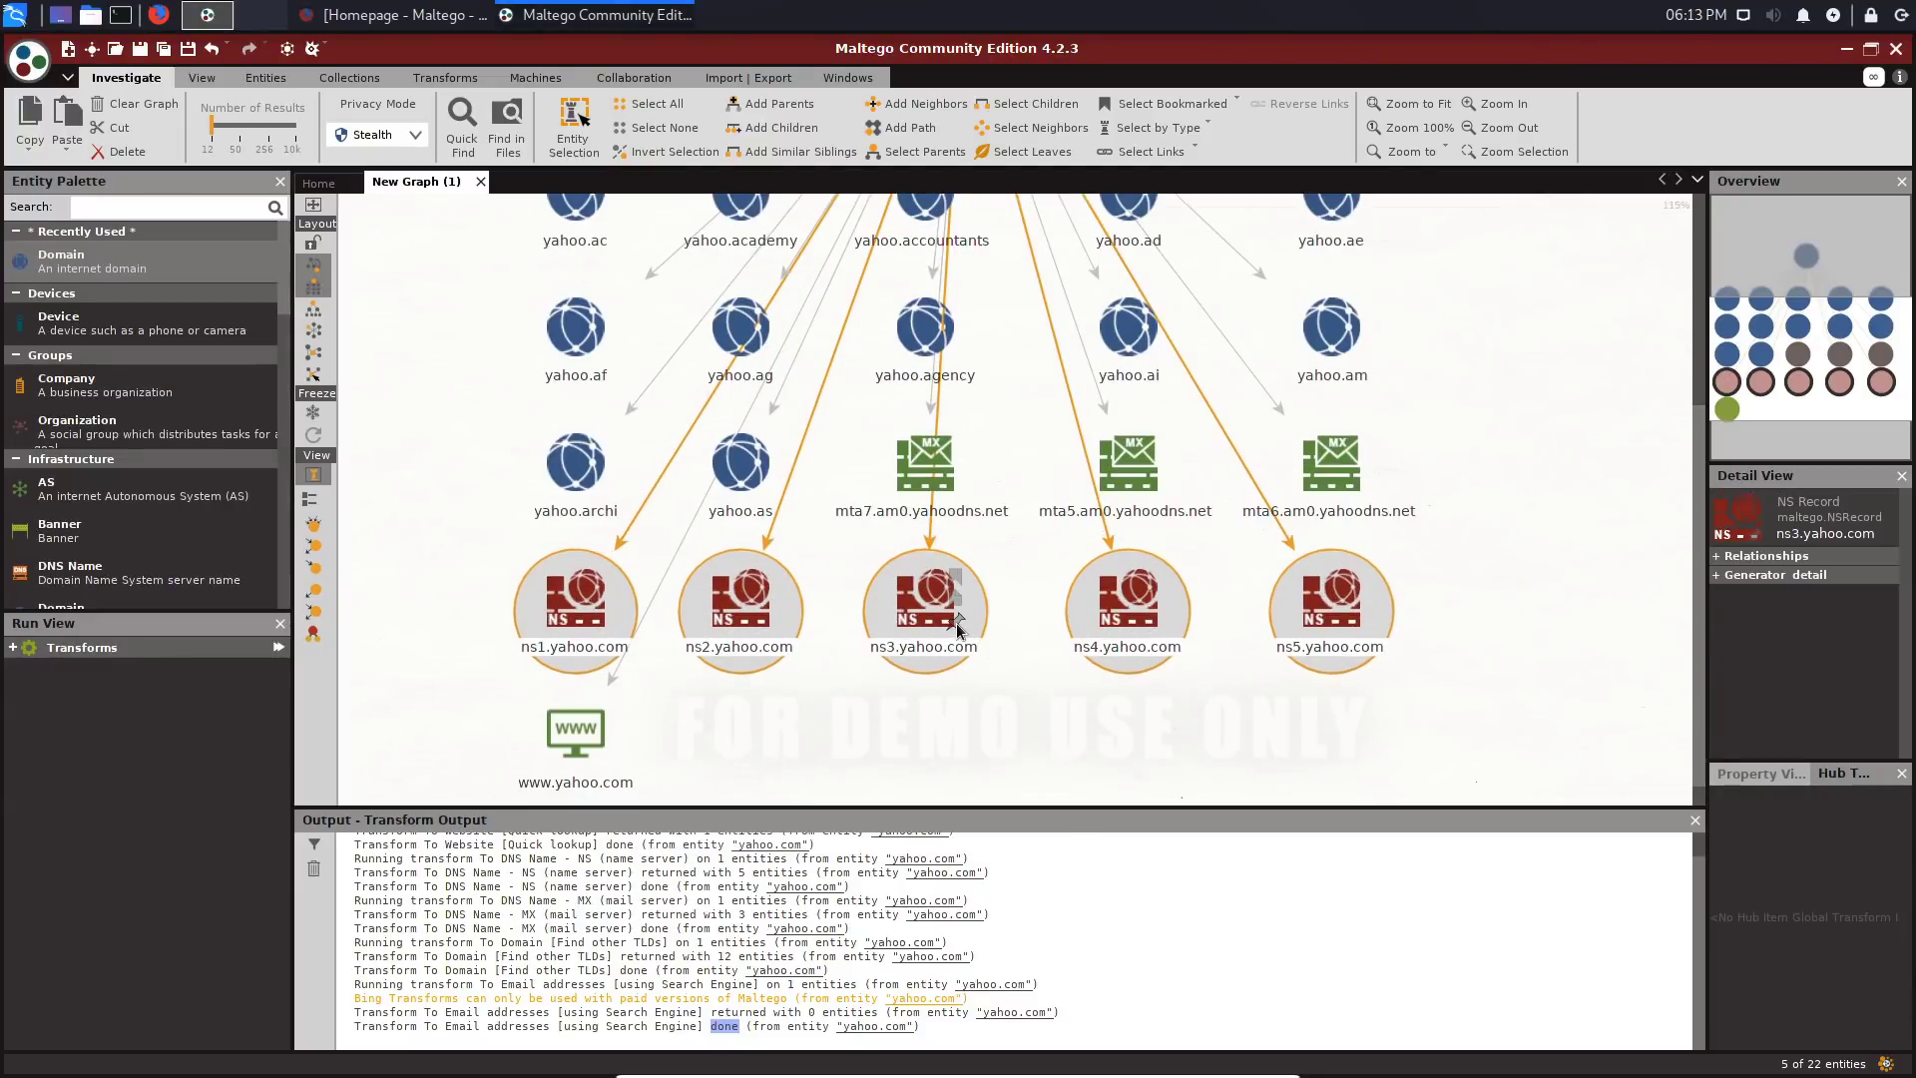
{"action": "scroll", "coordinate": [956, 627], "scroll_direction": "down", "scroll_amount": 2}
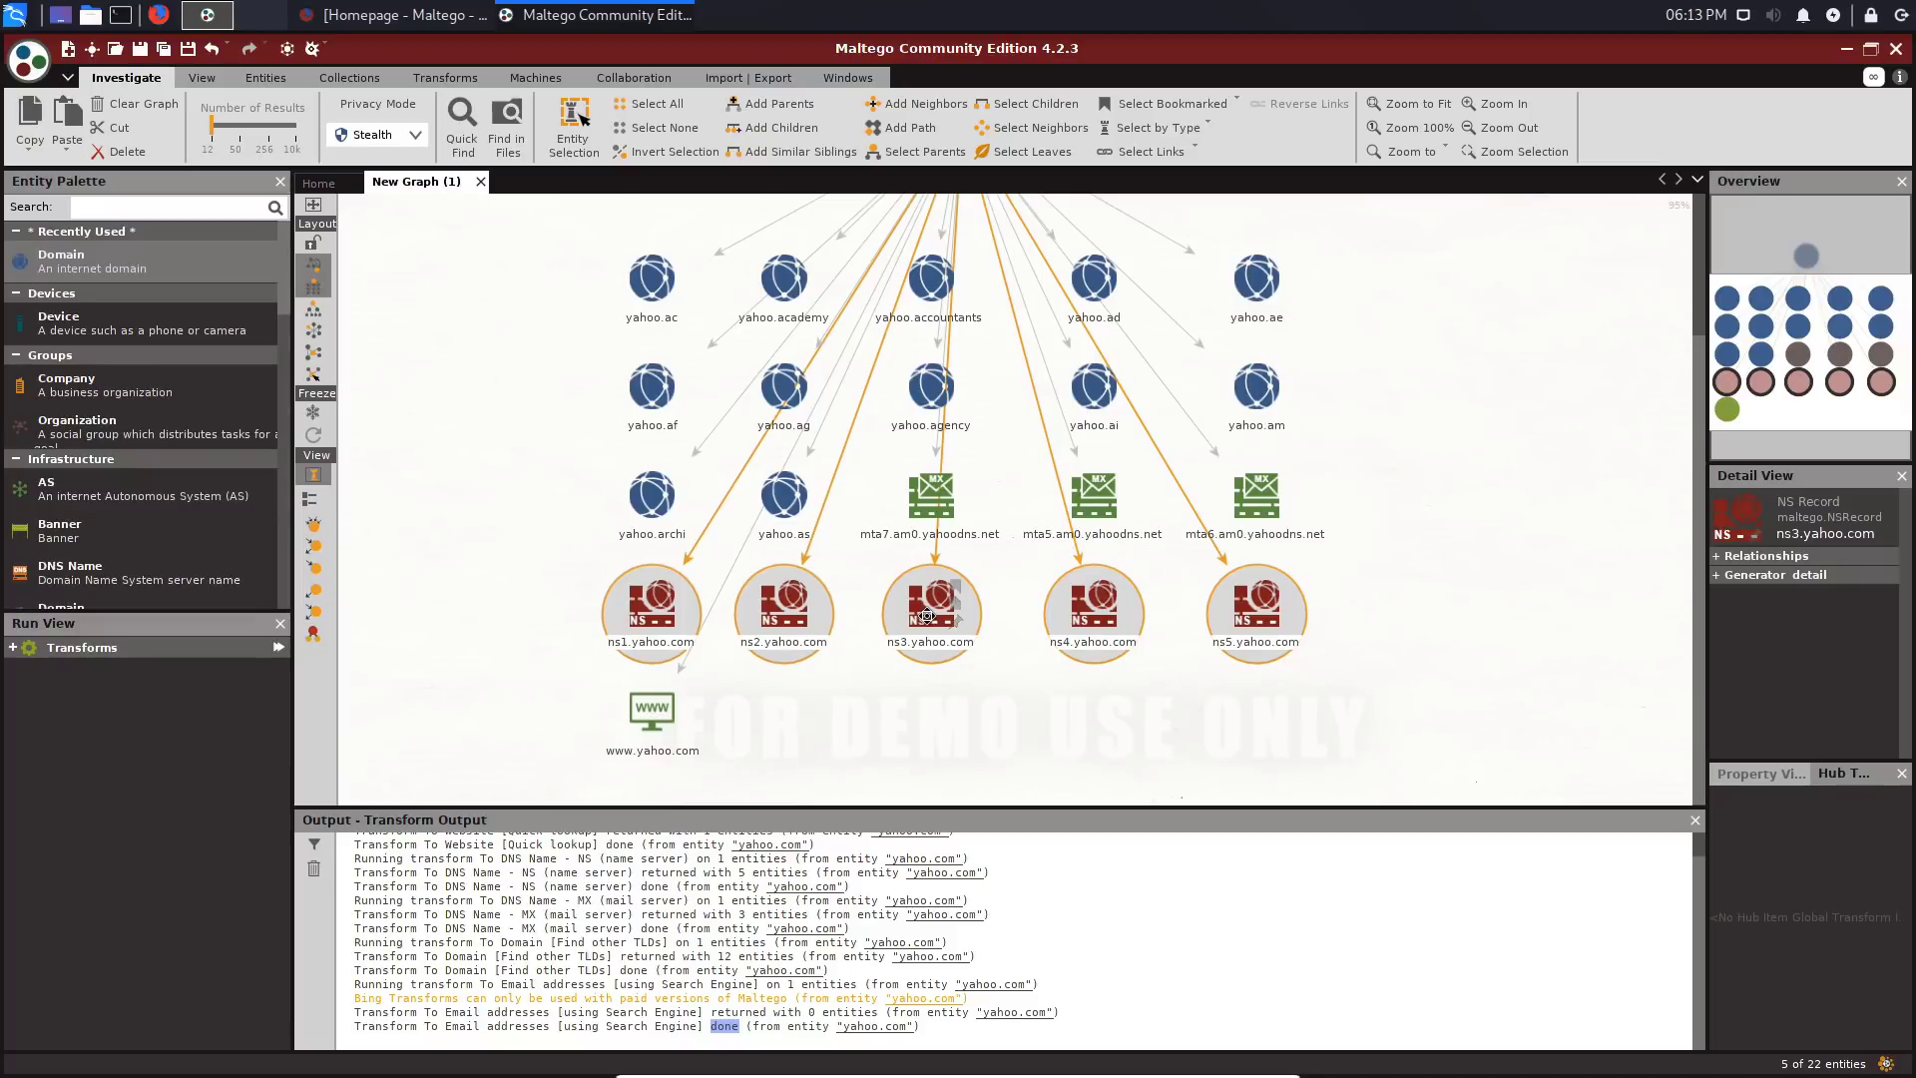
Step: Run To IP Address [DNS] from Resolve to IP on the selected name servers
{"action": "right_click", "coordinate": [925, 615]}
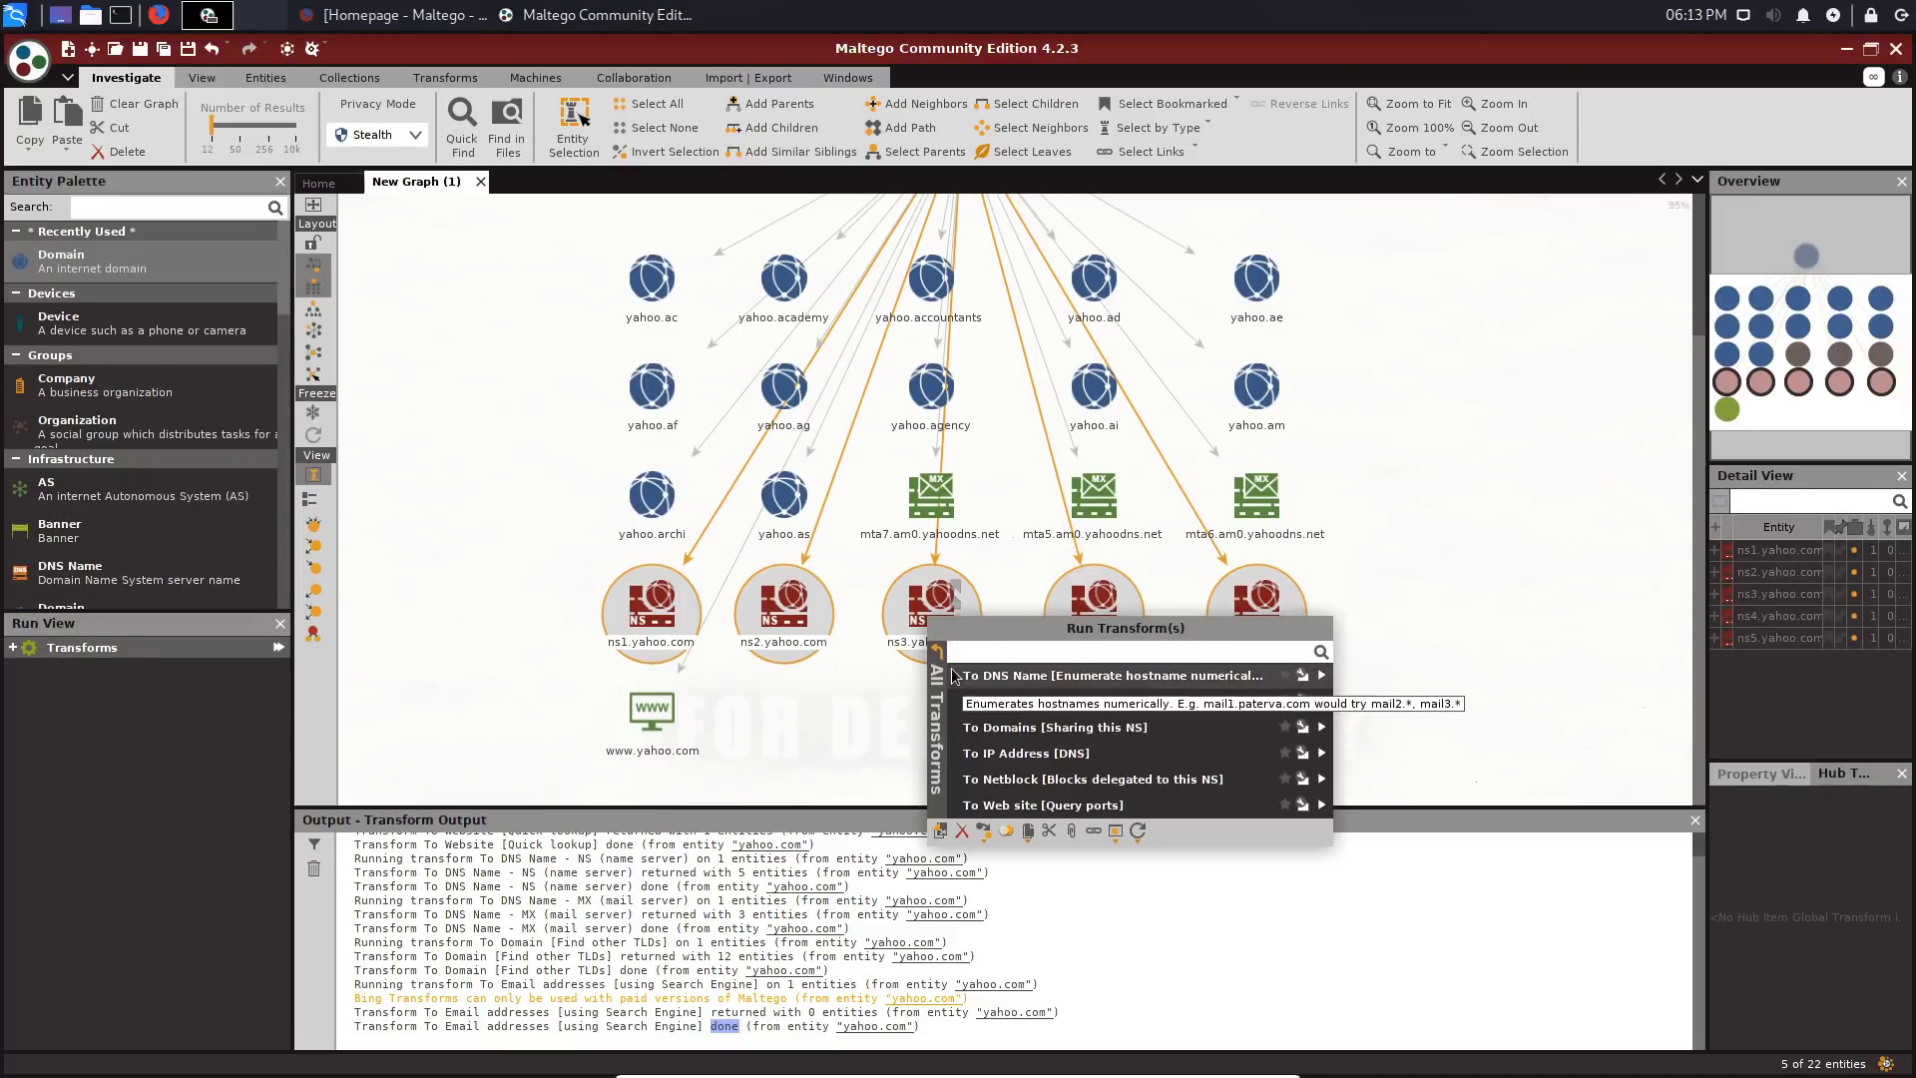
{"action": "left_click", "coordinate": [937, 651]}
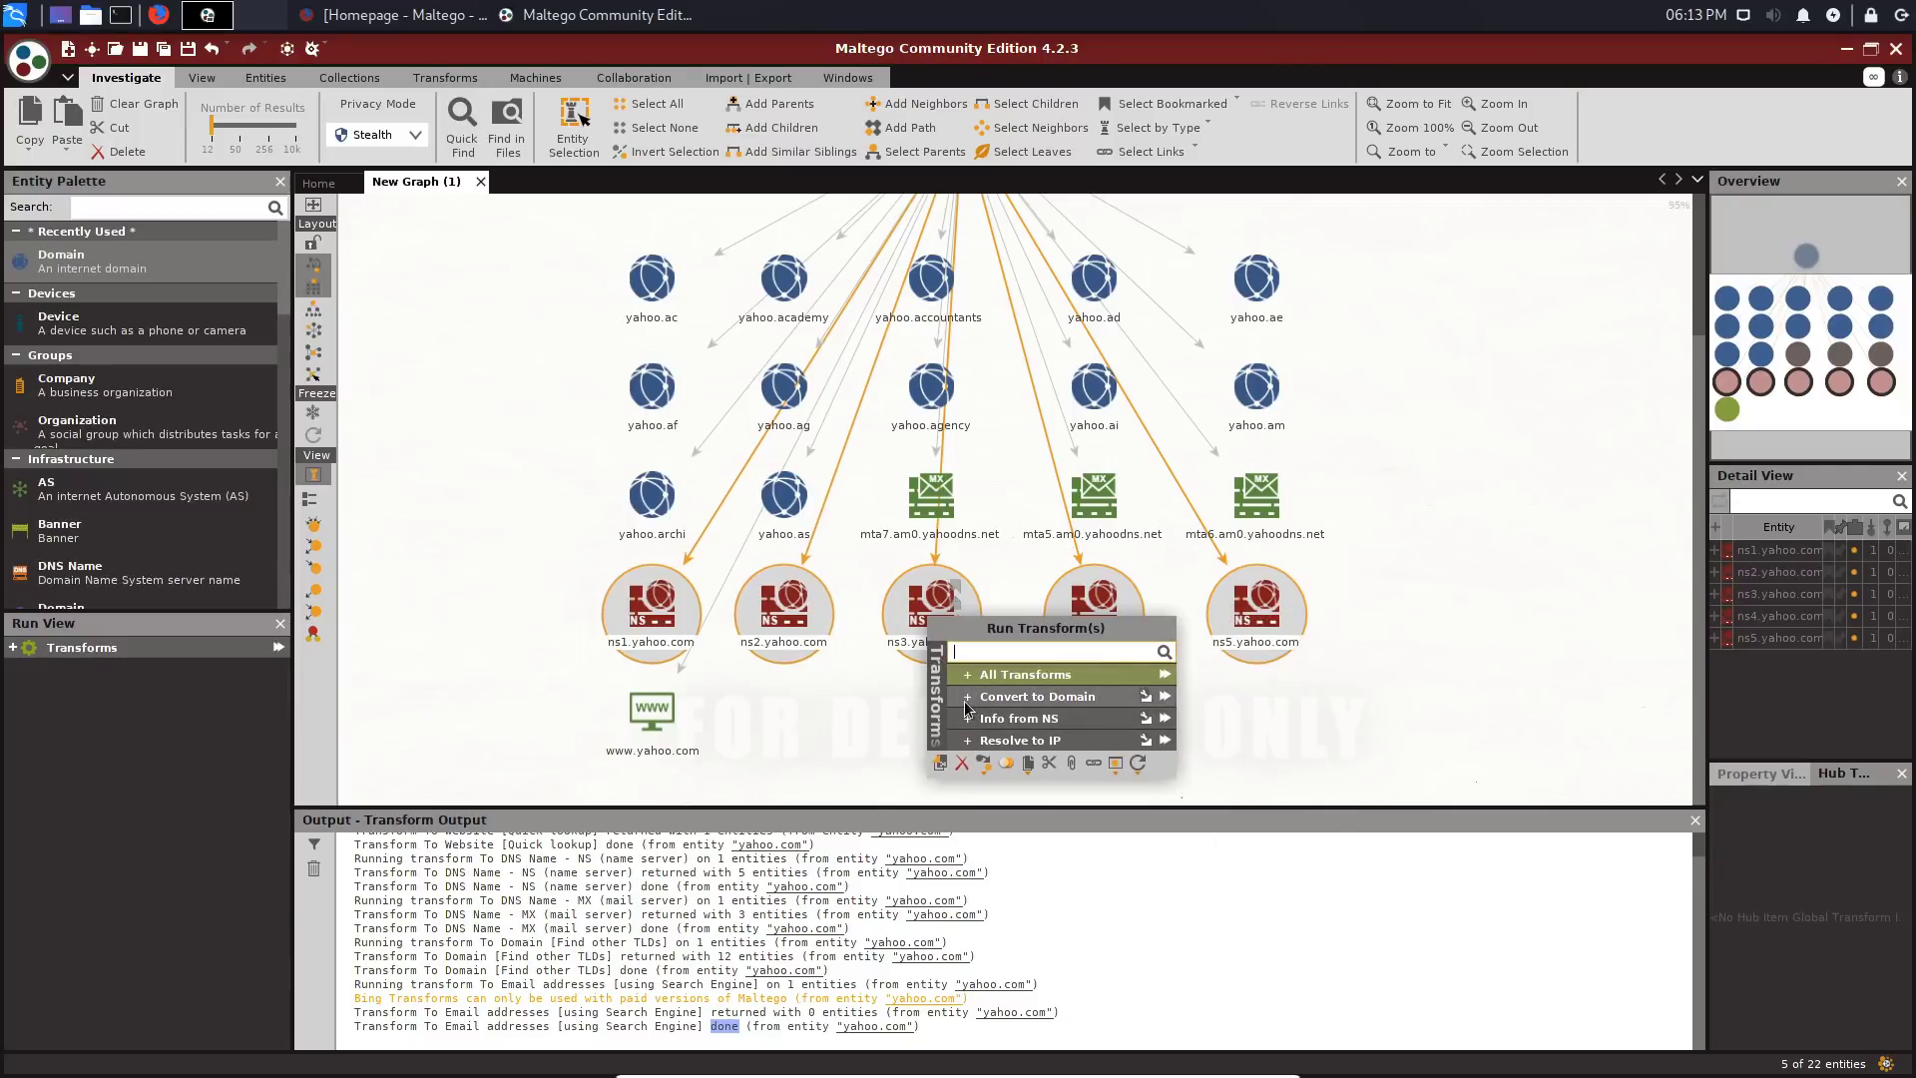
{"action": "left_click", "coordinate": [967, 739]}
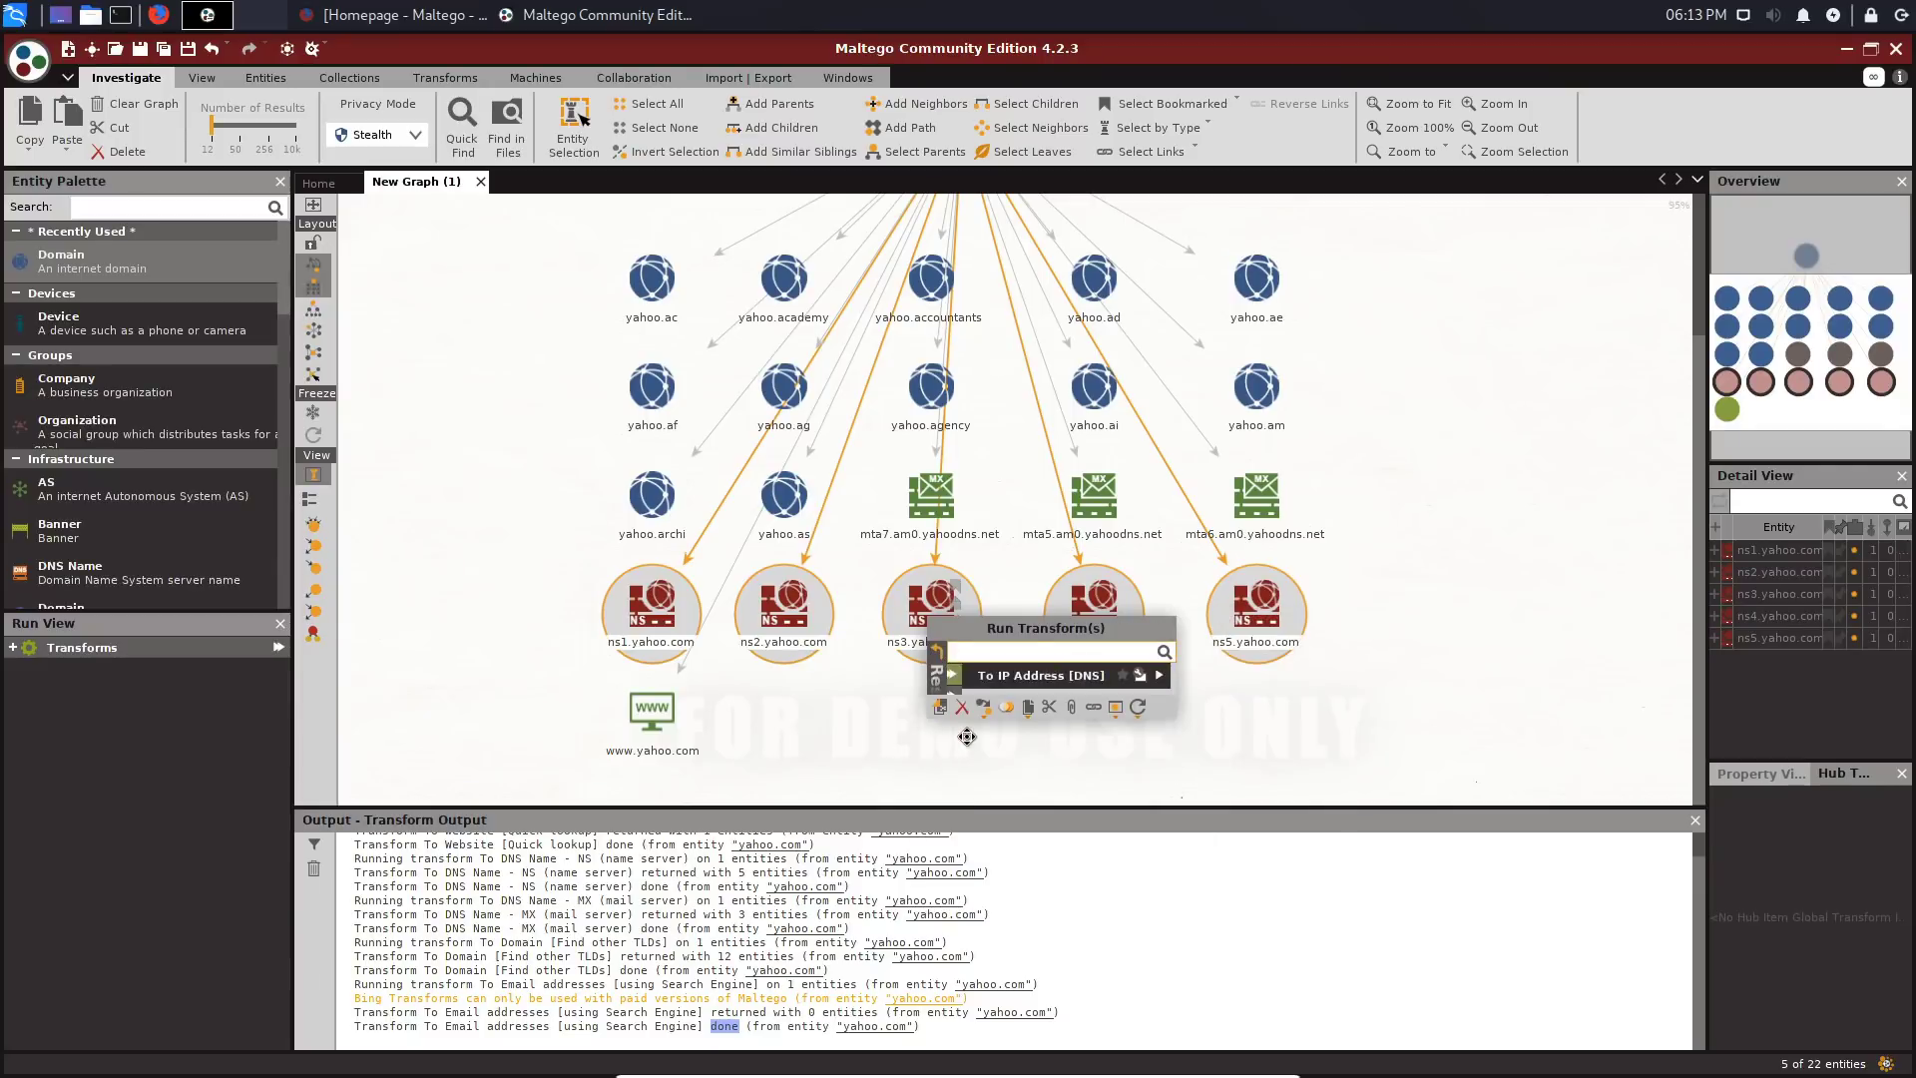
{"action": "left_click", "coordinate": [1006, 675]}
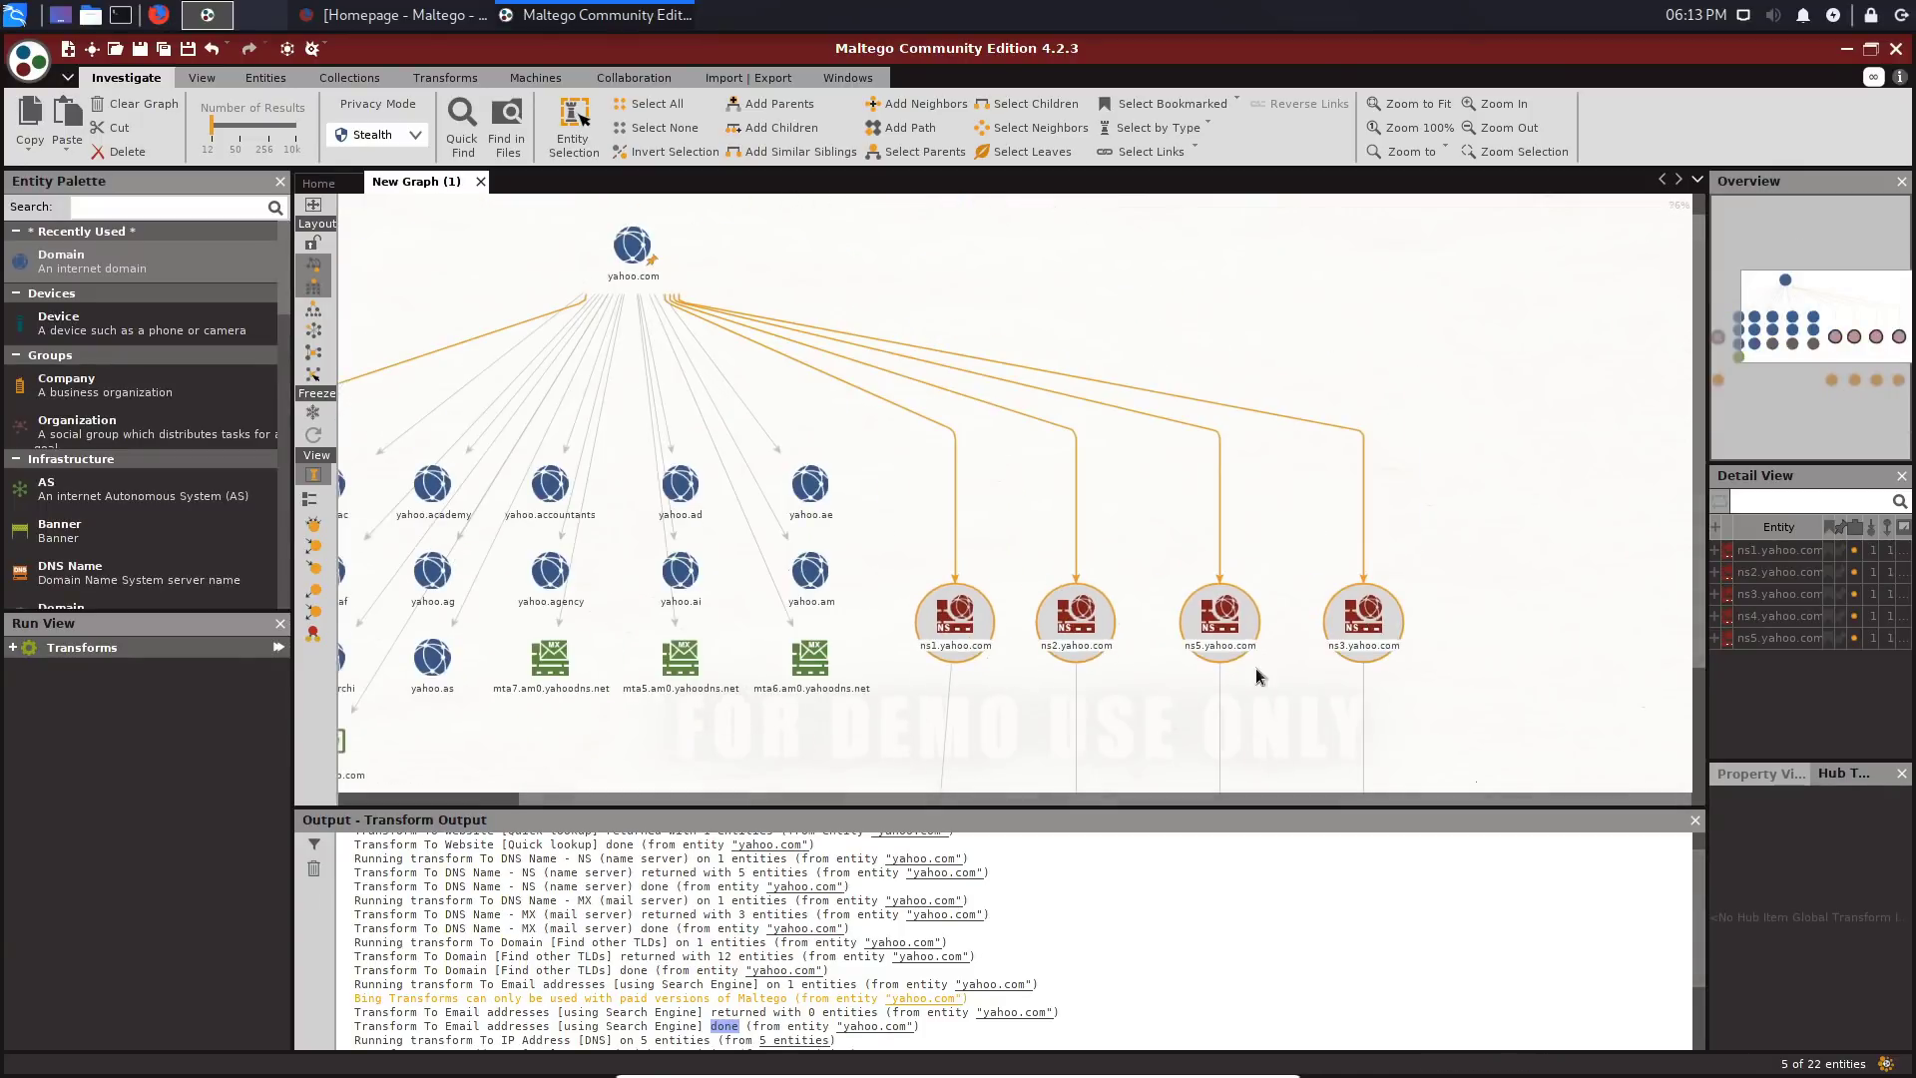
Step: Run the whois email-address transform on the four name-server IP address nodes
{"action": "scroll", "coordinate": [1501, 661], "scroll_direction": "down", "scroll_amount": 5}
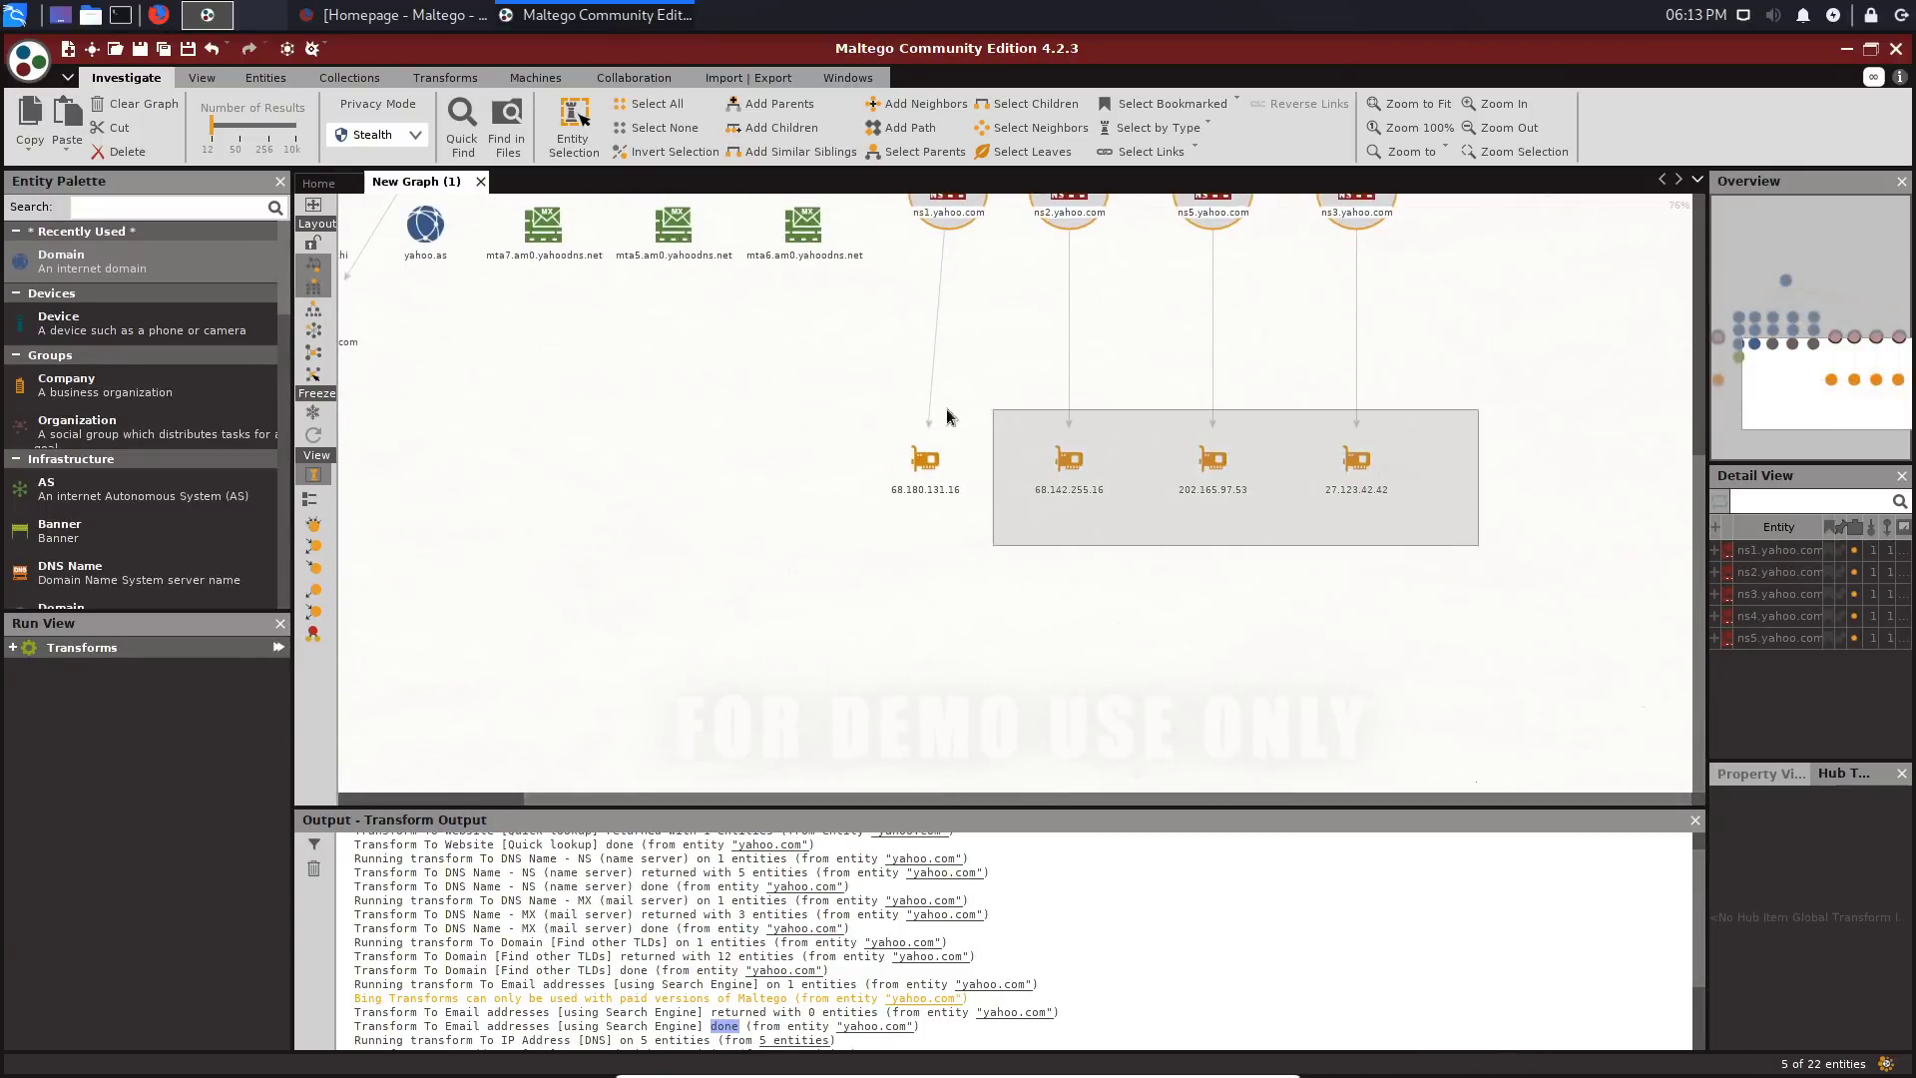
{"action": "left_click_drag", "start_coordinate": [946, 416], "coordinate": [893, 419]}
{"action": "right_click", "coordinate": [928, 467]}
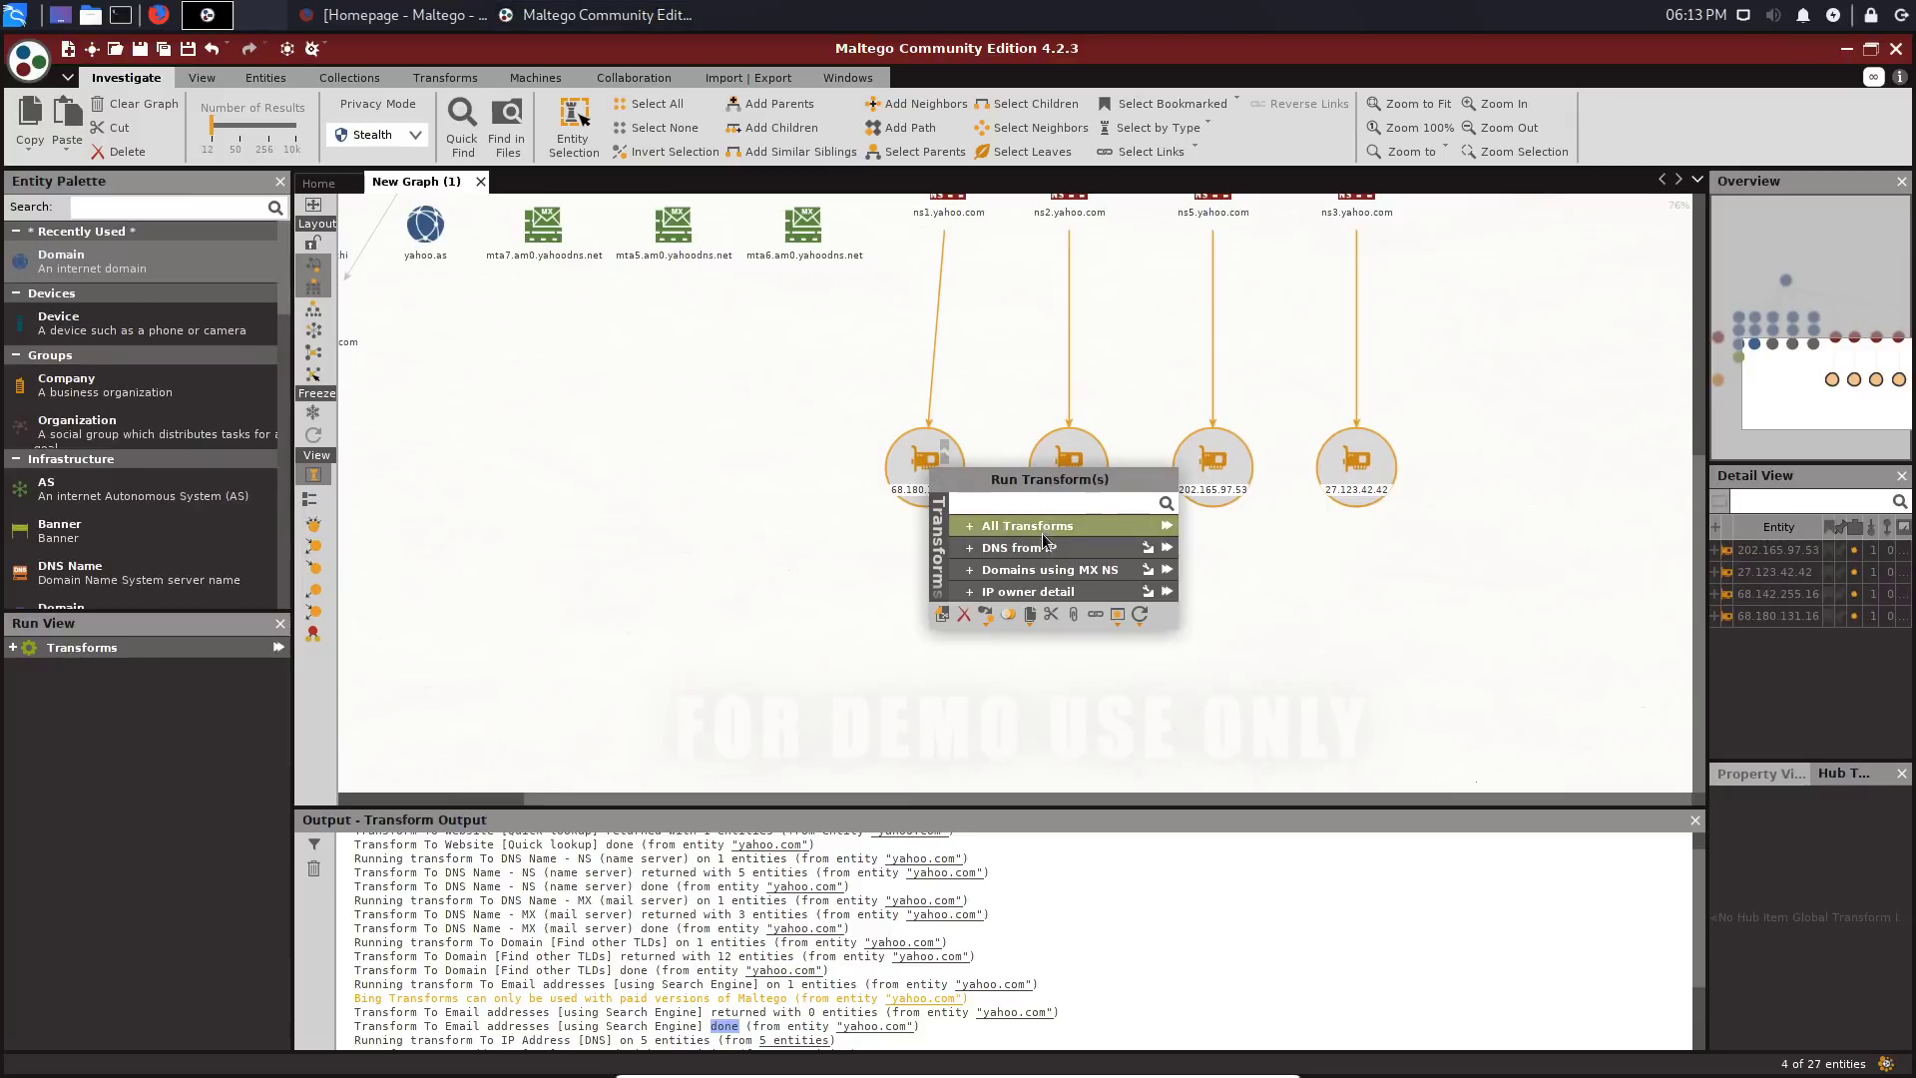
{"action": "left_click", "coordinate": [1027, 591]}
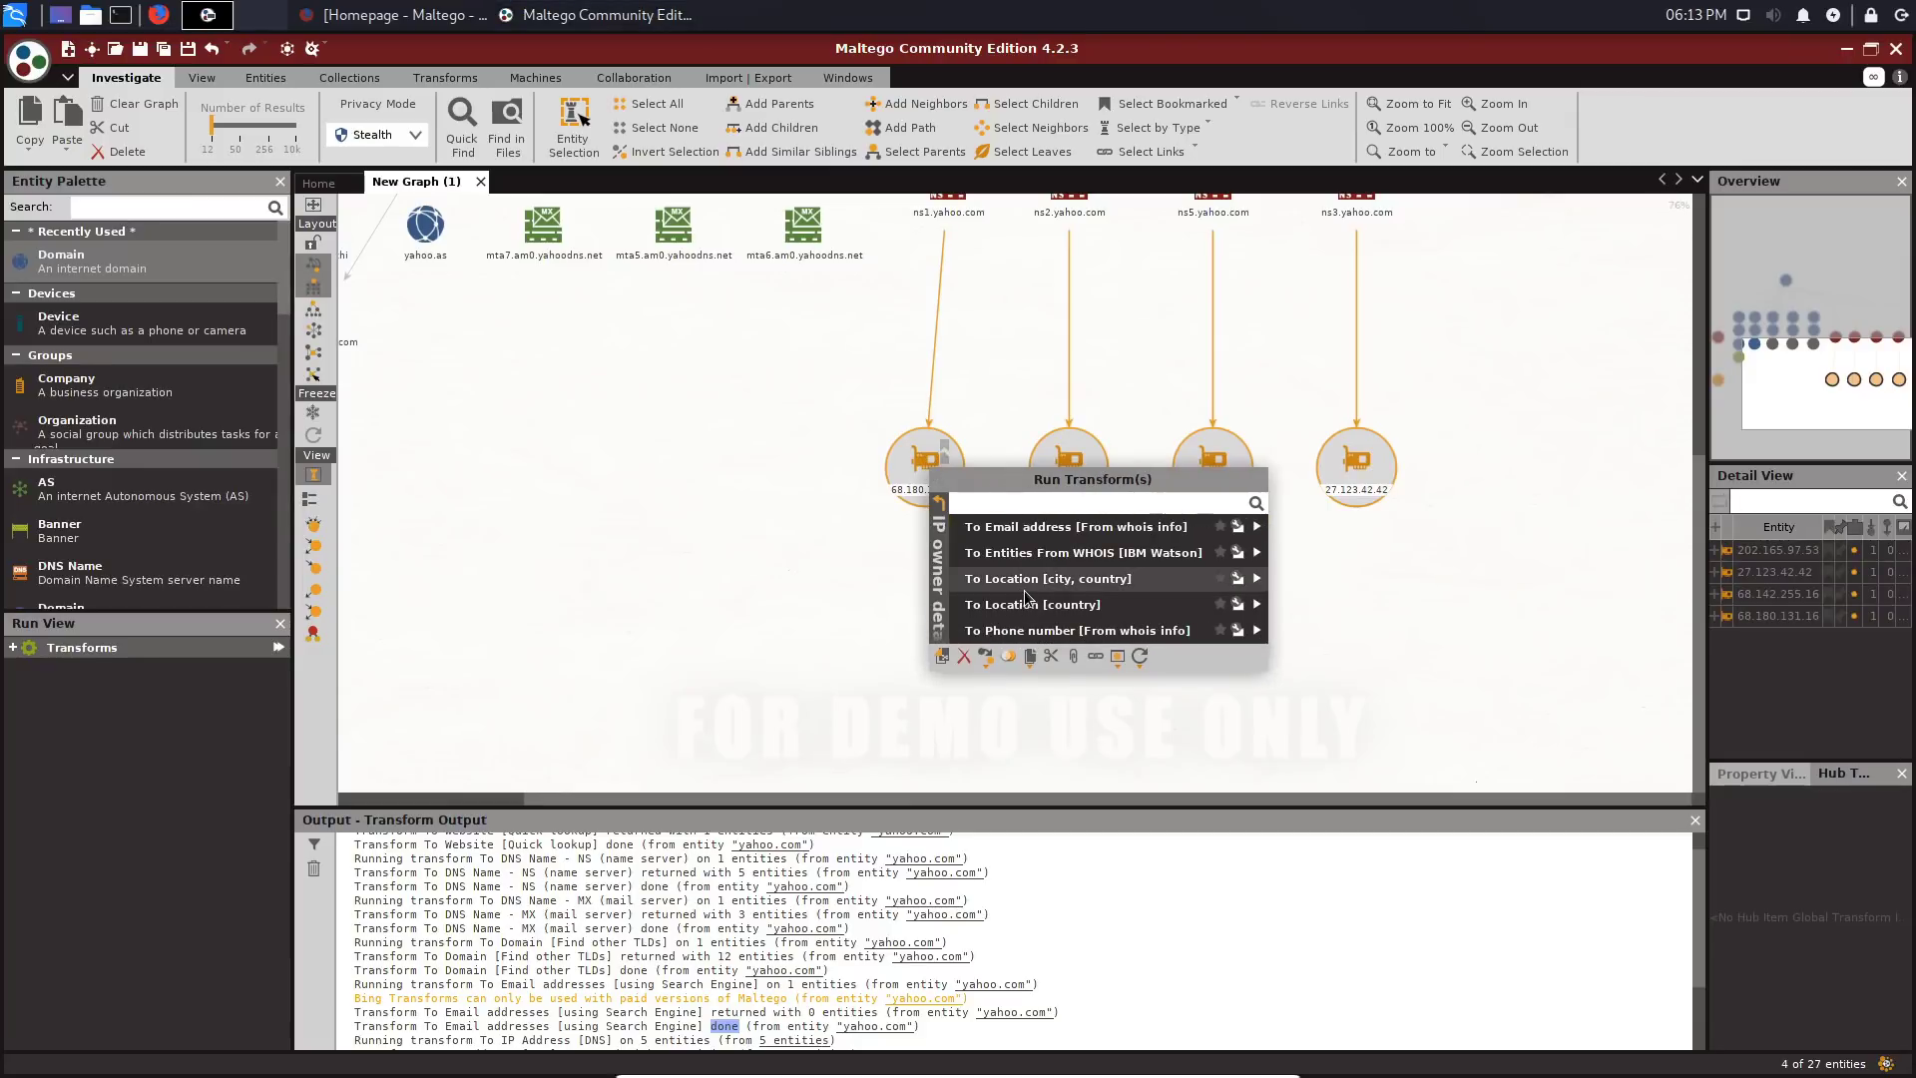
{"action": "left_click", "coordinate": [1090, 528]}
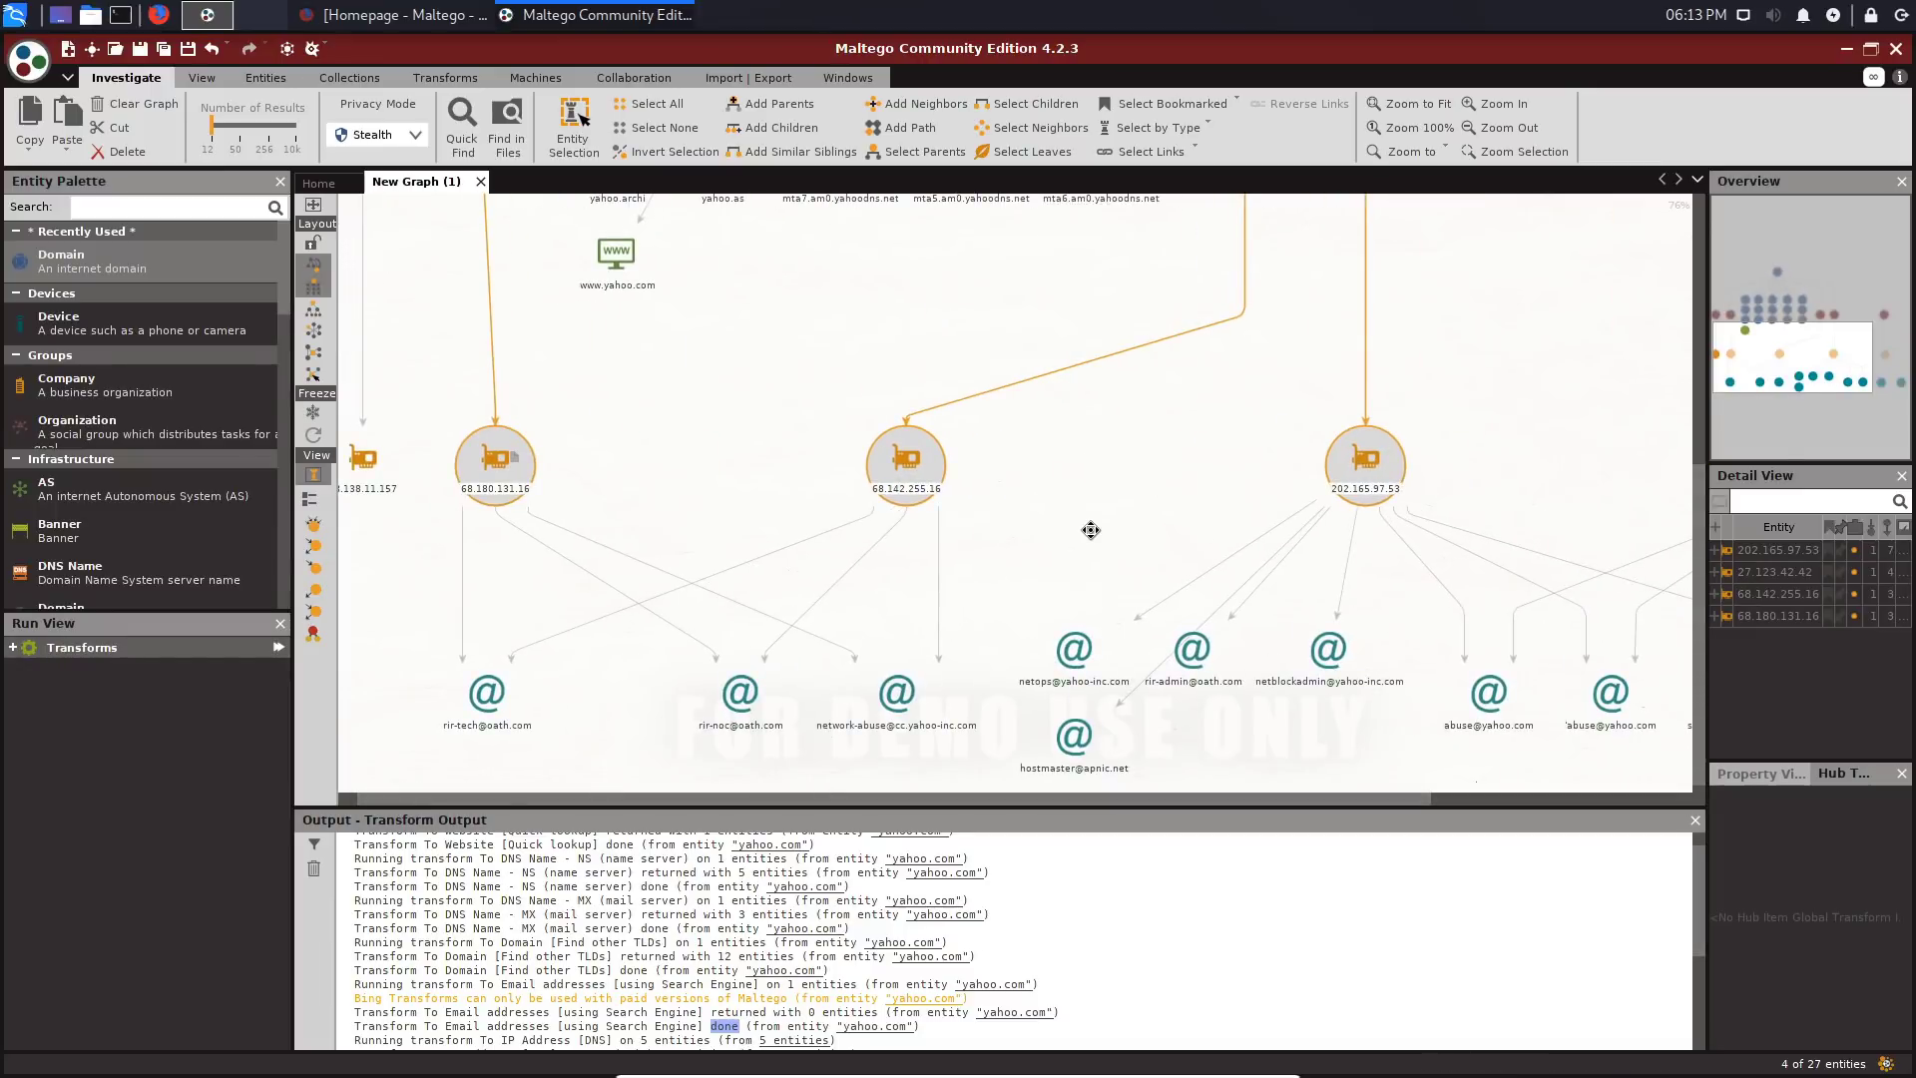
Step: Inspect the new whois email entities, then fit the whole yahoo.com graph in view
{"action": "left_click", "coordinate": [744, 699]}
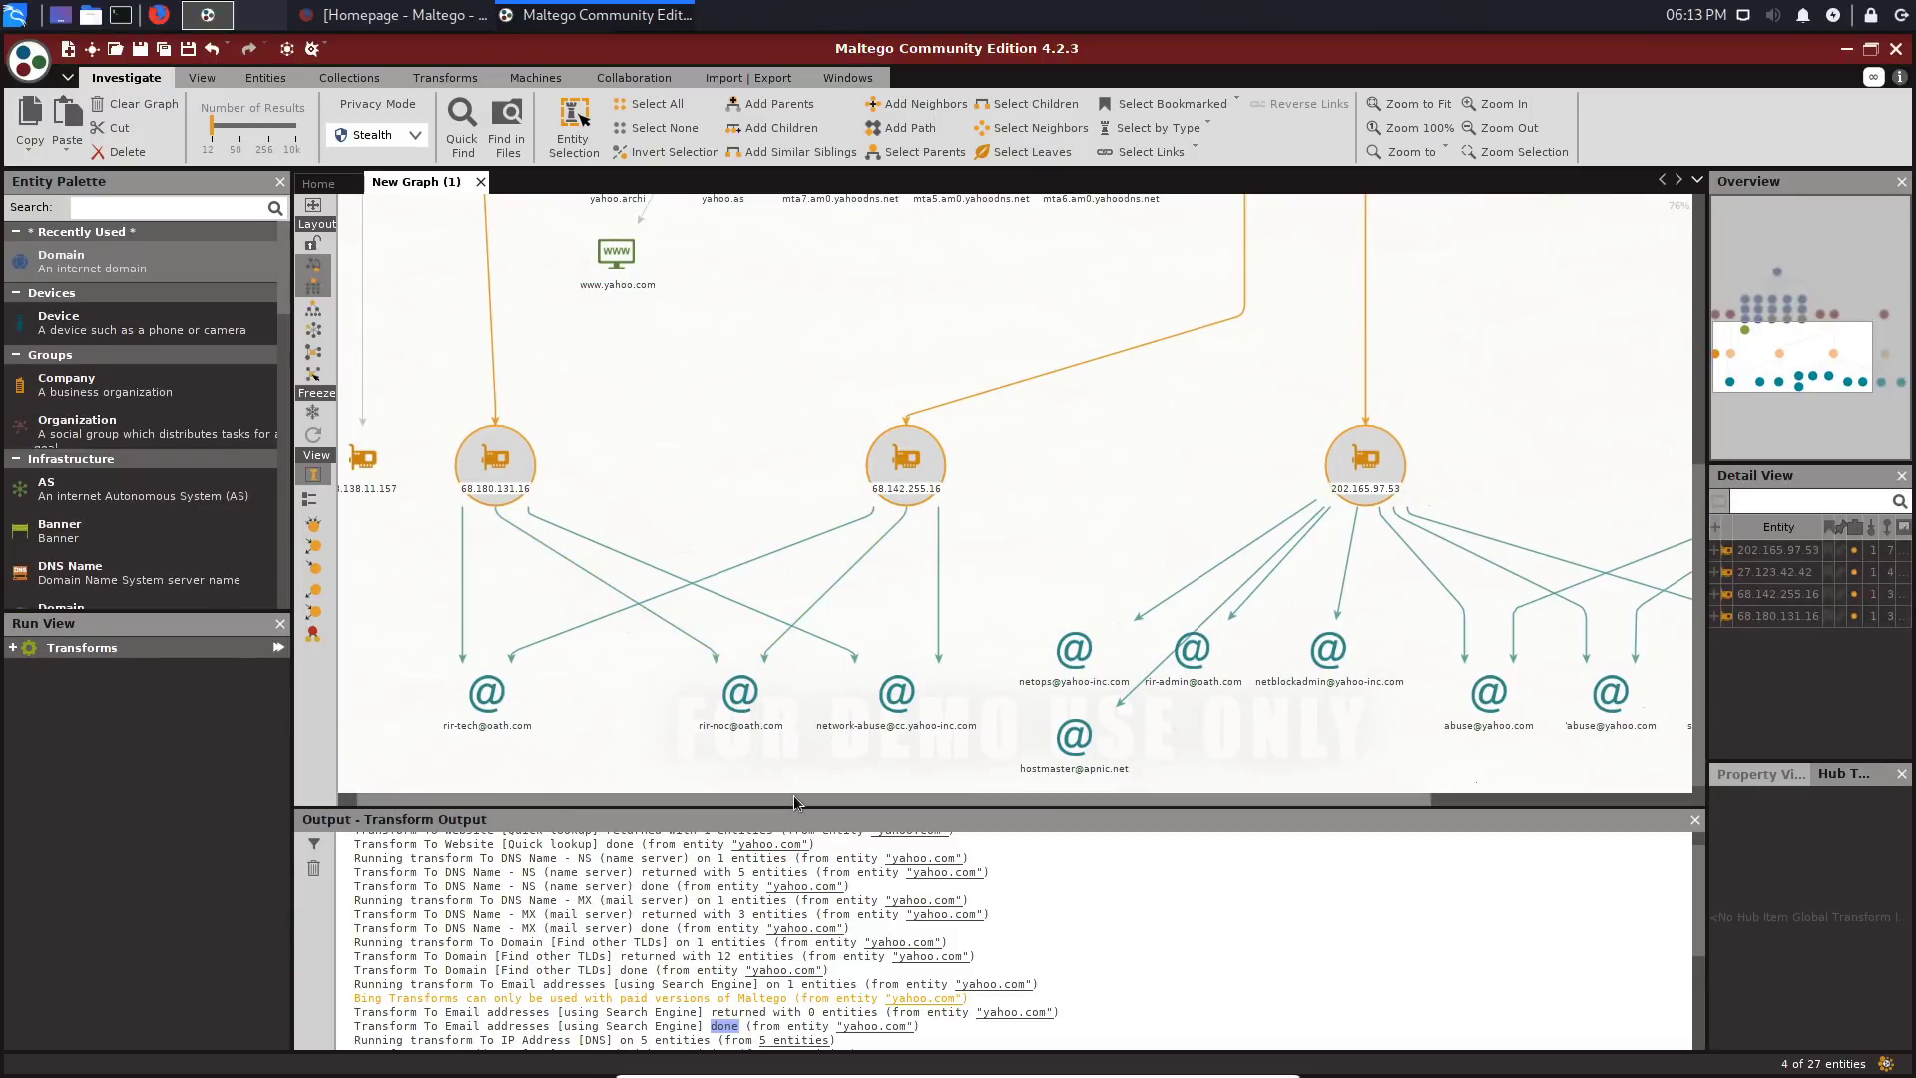
{"action": "left_click_drag", "start_coordinate": [796, 796], "coordinate": [952, 804]}
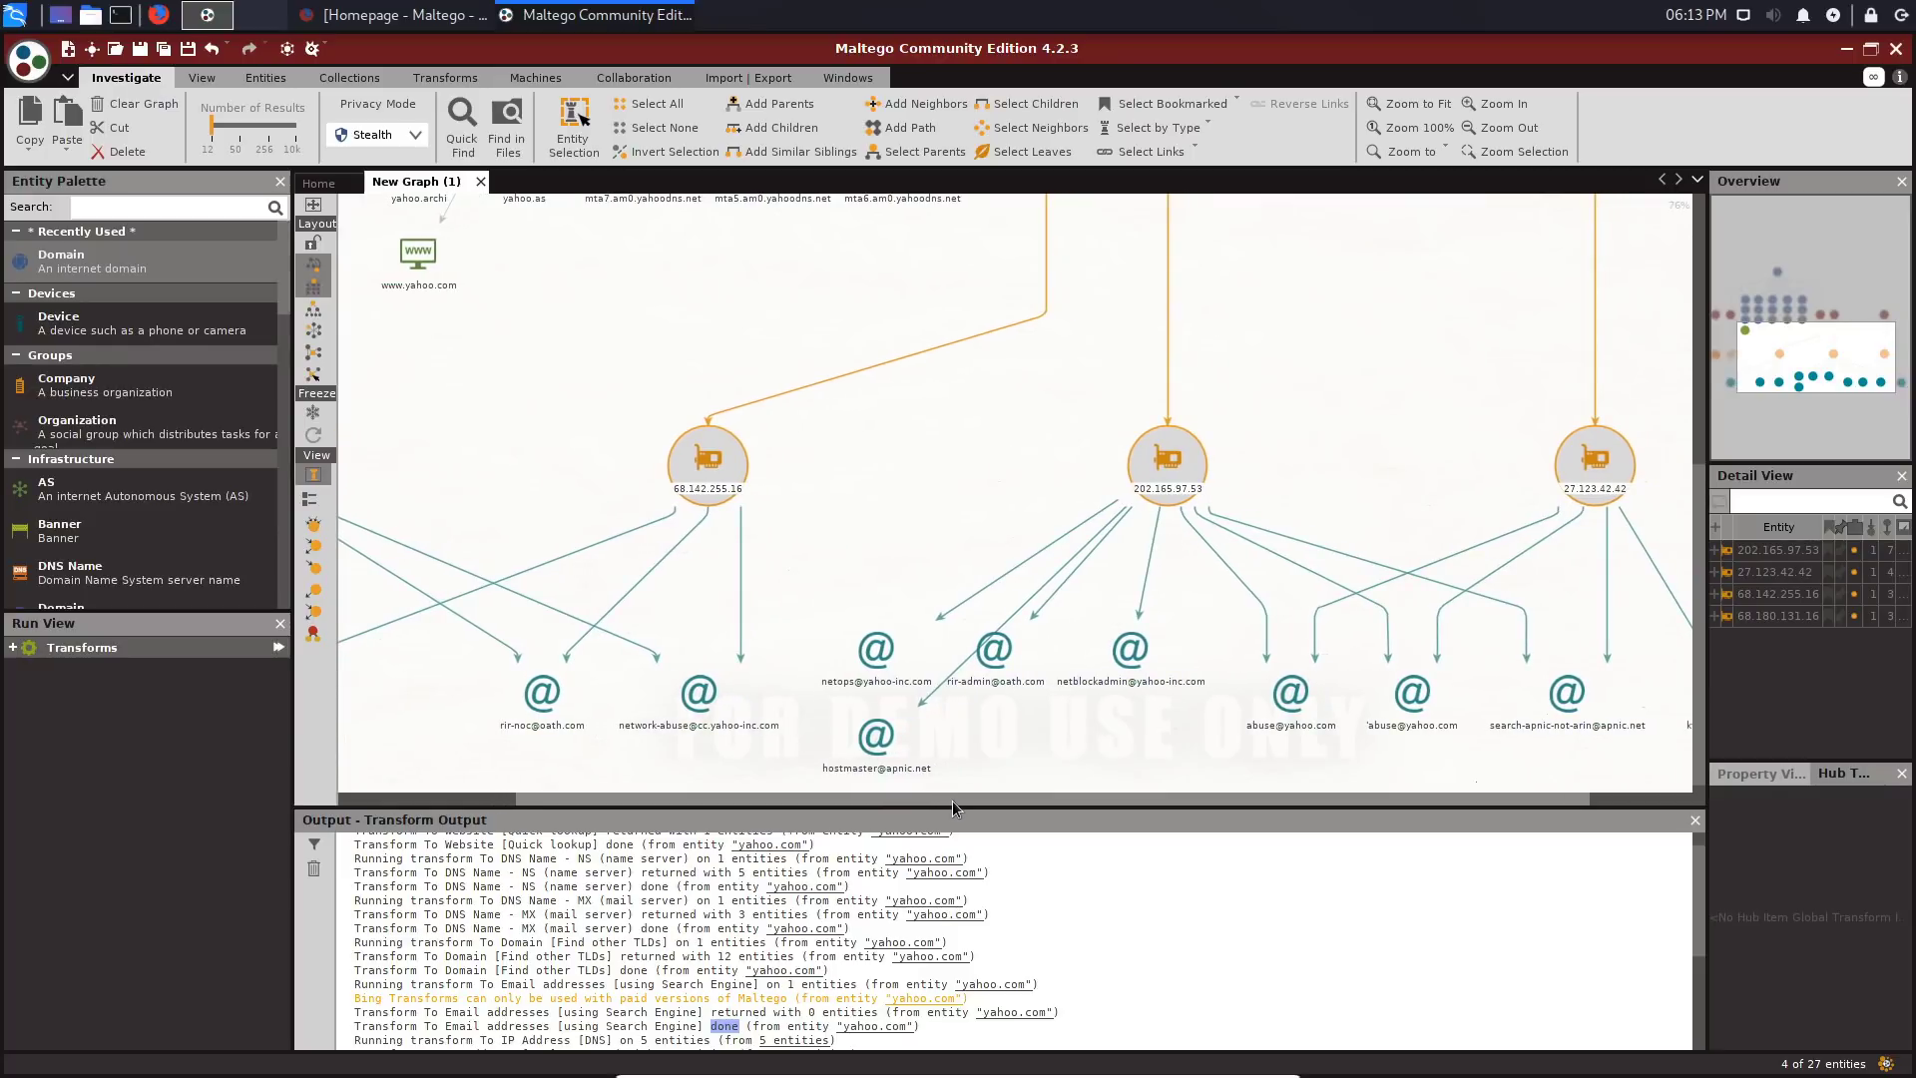
{"action": "left_click_drag", "start_coordinate": [952, 801], "coordinate": [1253, 799]}
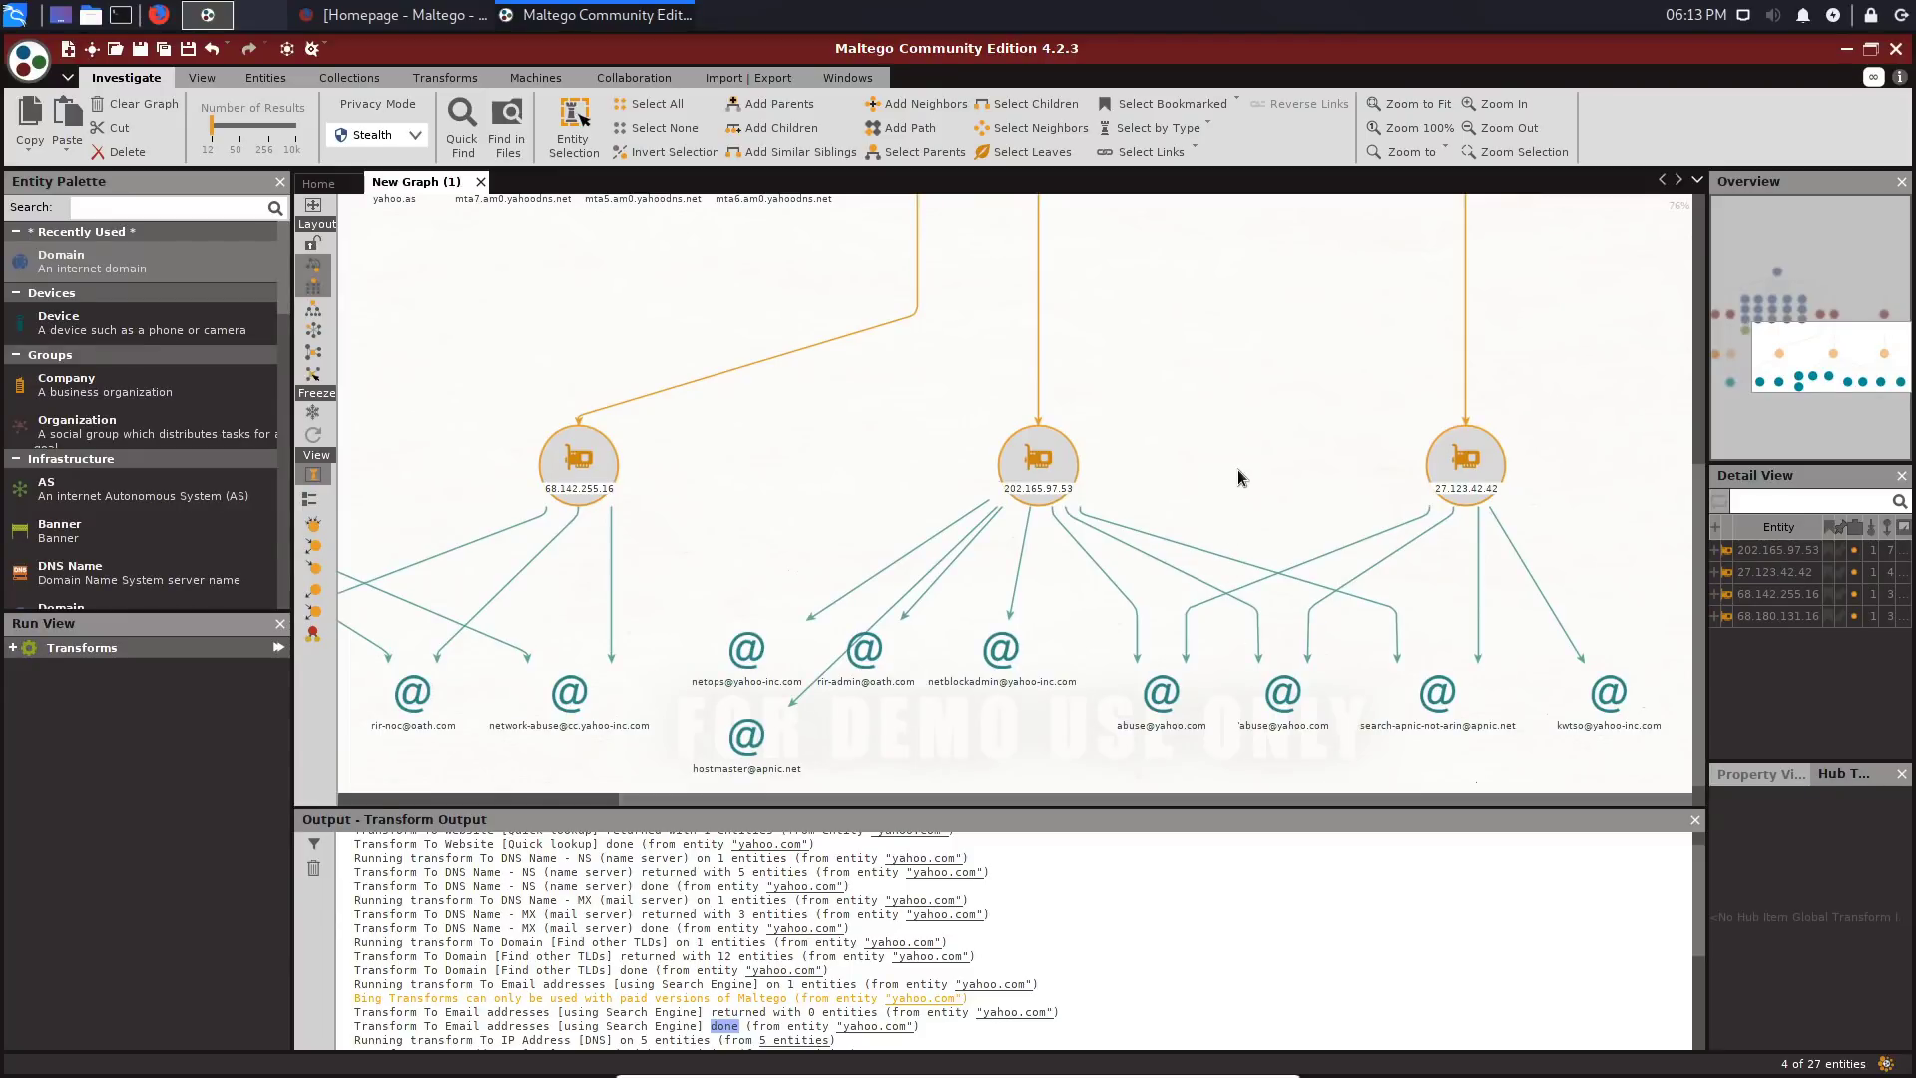
{"action": "scroll", "coordinate": [1237, 474], "scroll_direction": "down", "scroll_amount": 3}
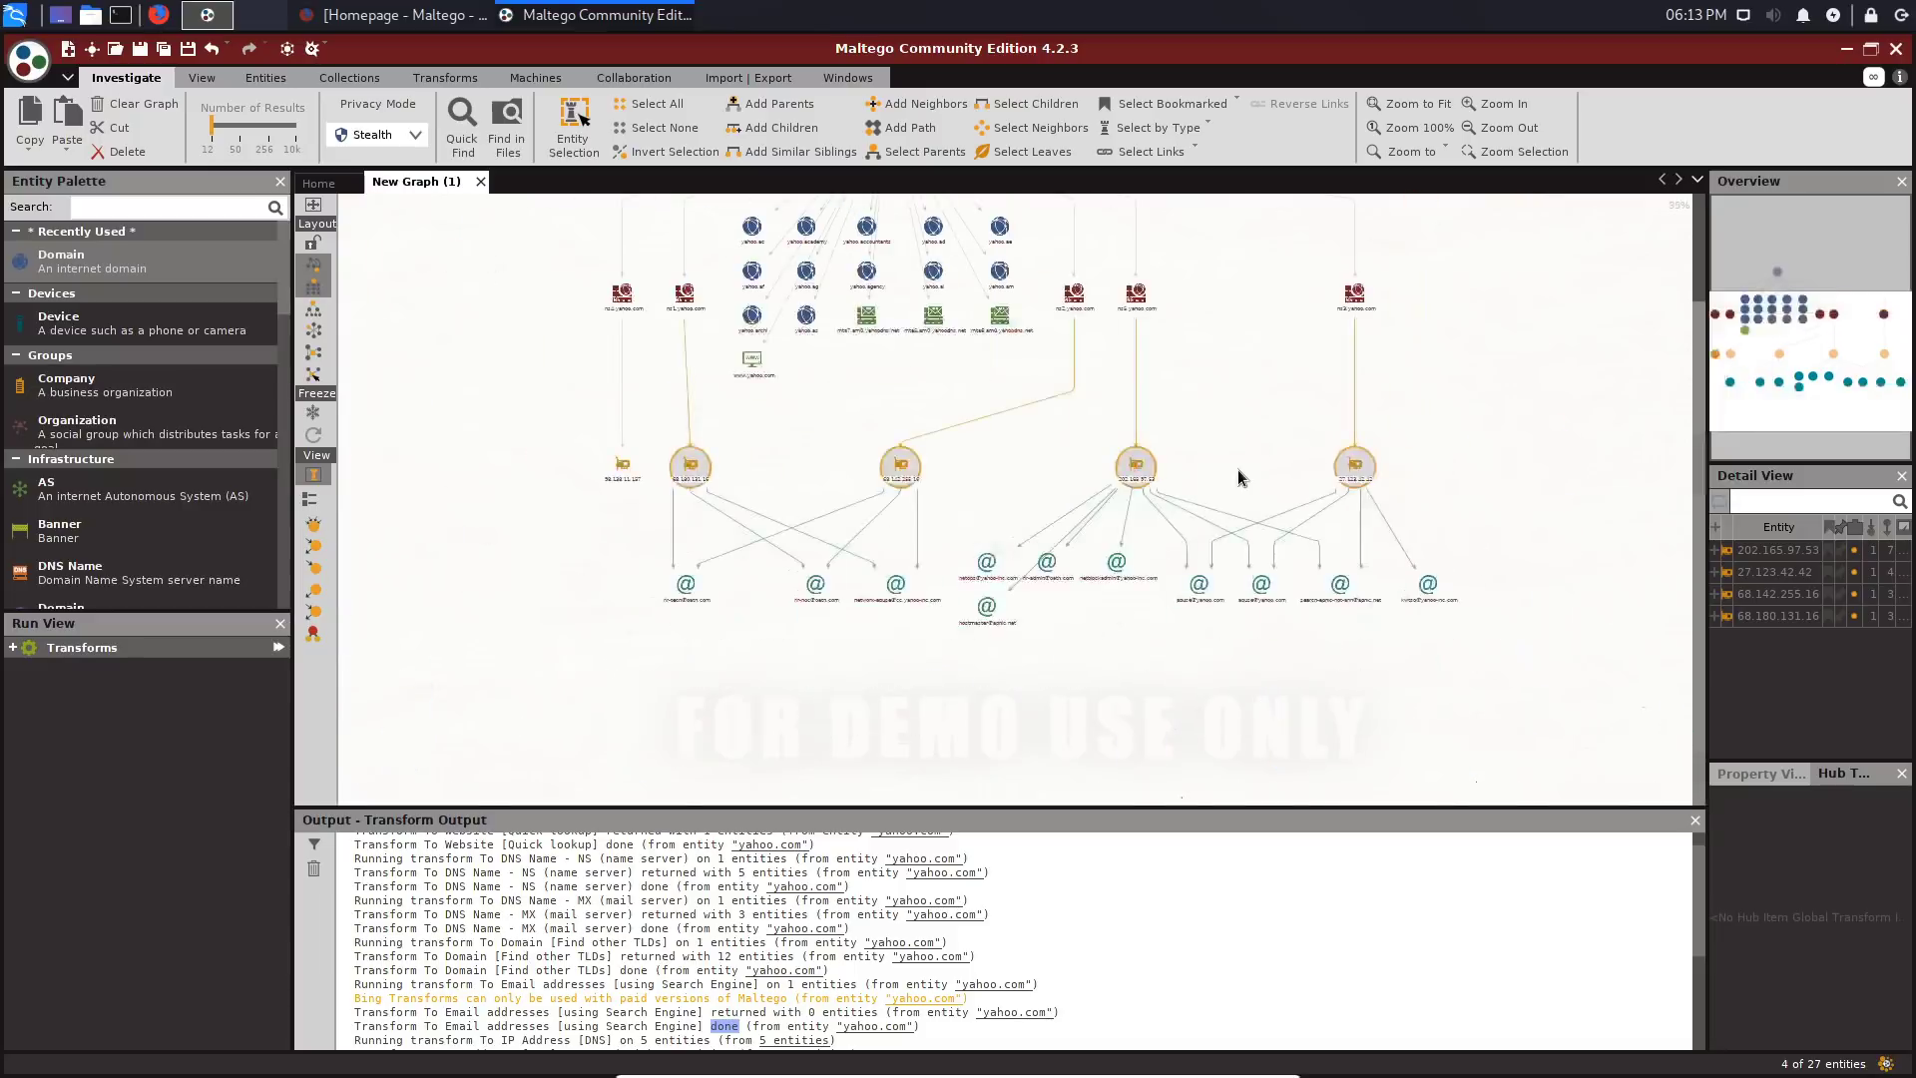
{"action": "left_click_drag", "start_coordinate": [1248, 423], "coordinate": [1257, 583]}
{"action": "scroll", "coordinate": [1257, 582], "scroll_direction": "up", "scroll_amount": 3}
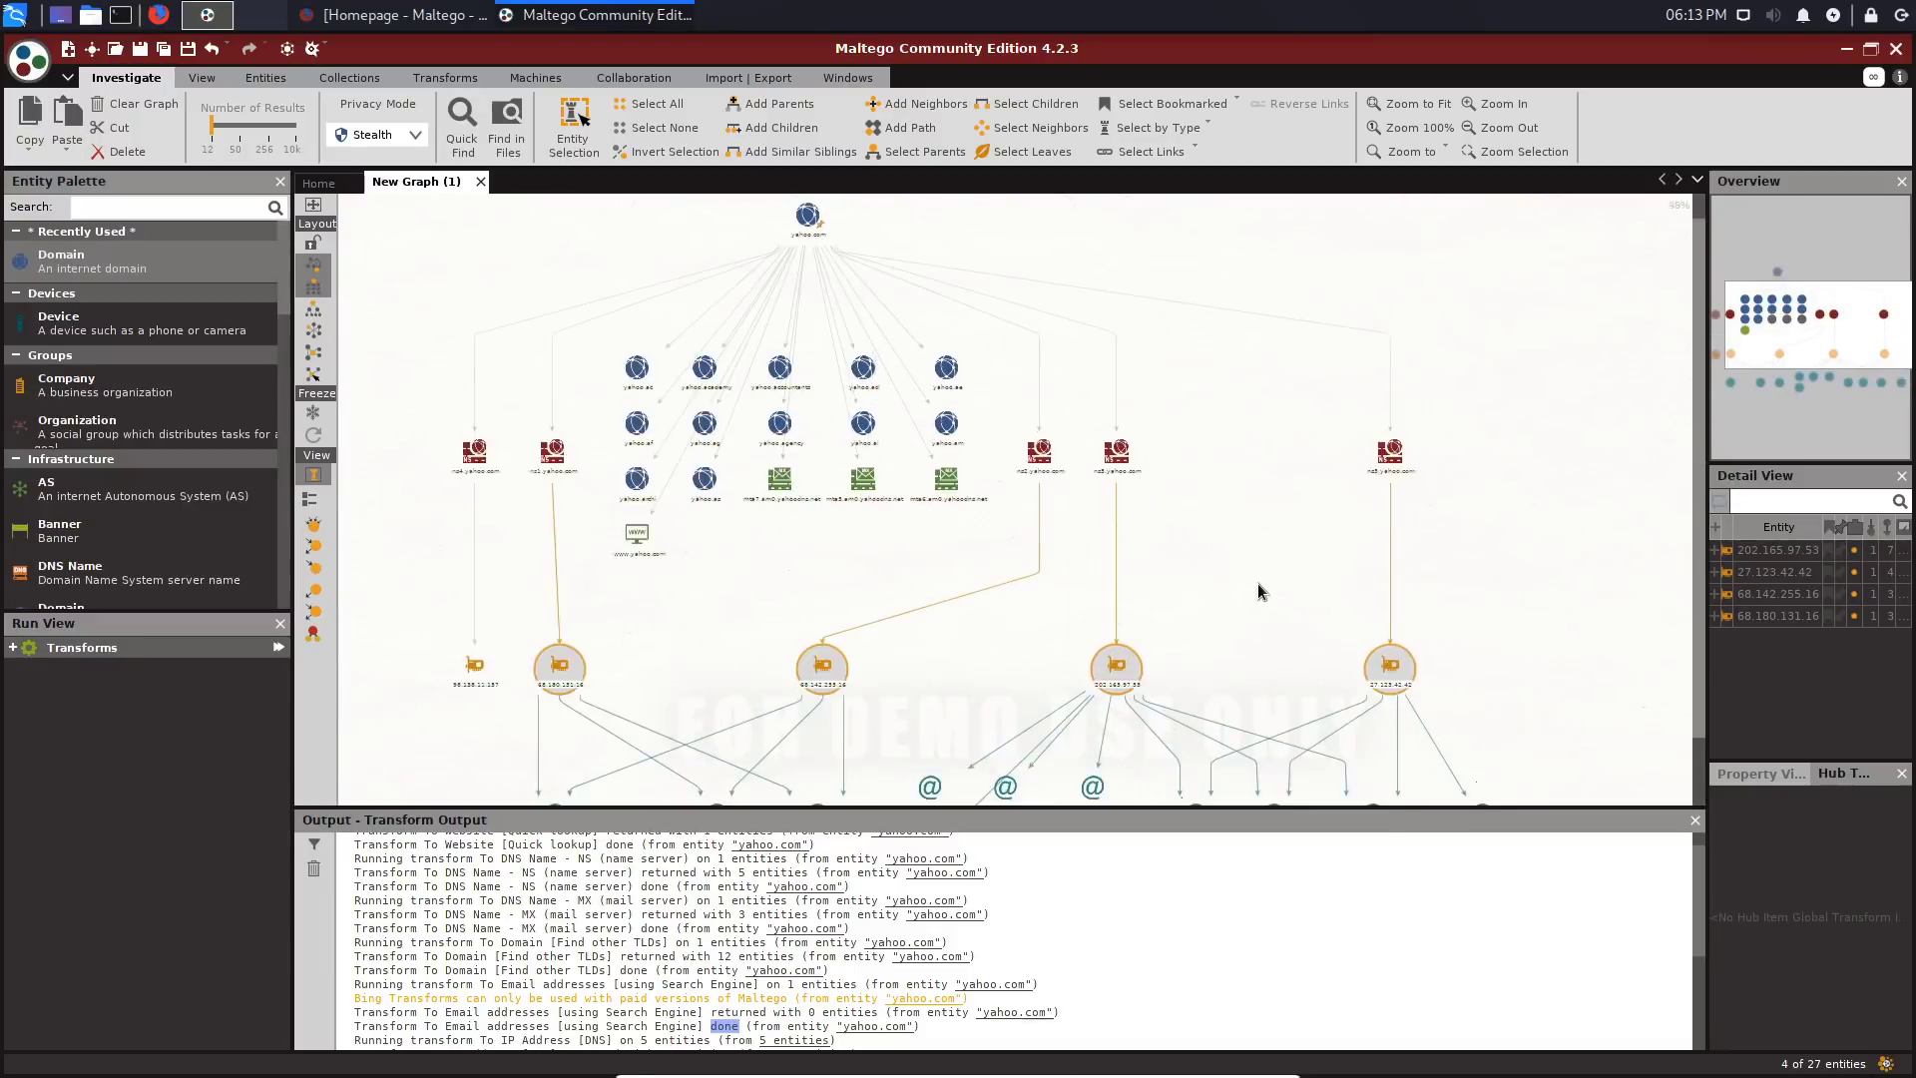
Step: Run To DNS Name - NS on the ten other-TLD yahoo domains, then select all name-server nodes
{"action": "left_click", "coordinate": [1370, 646]}
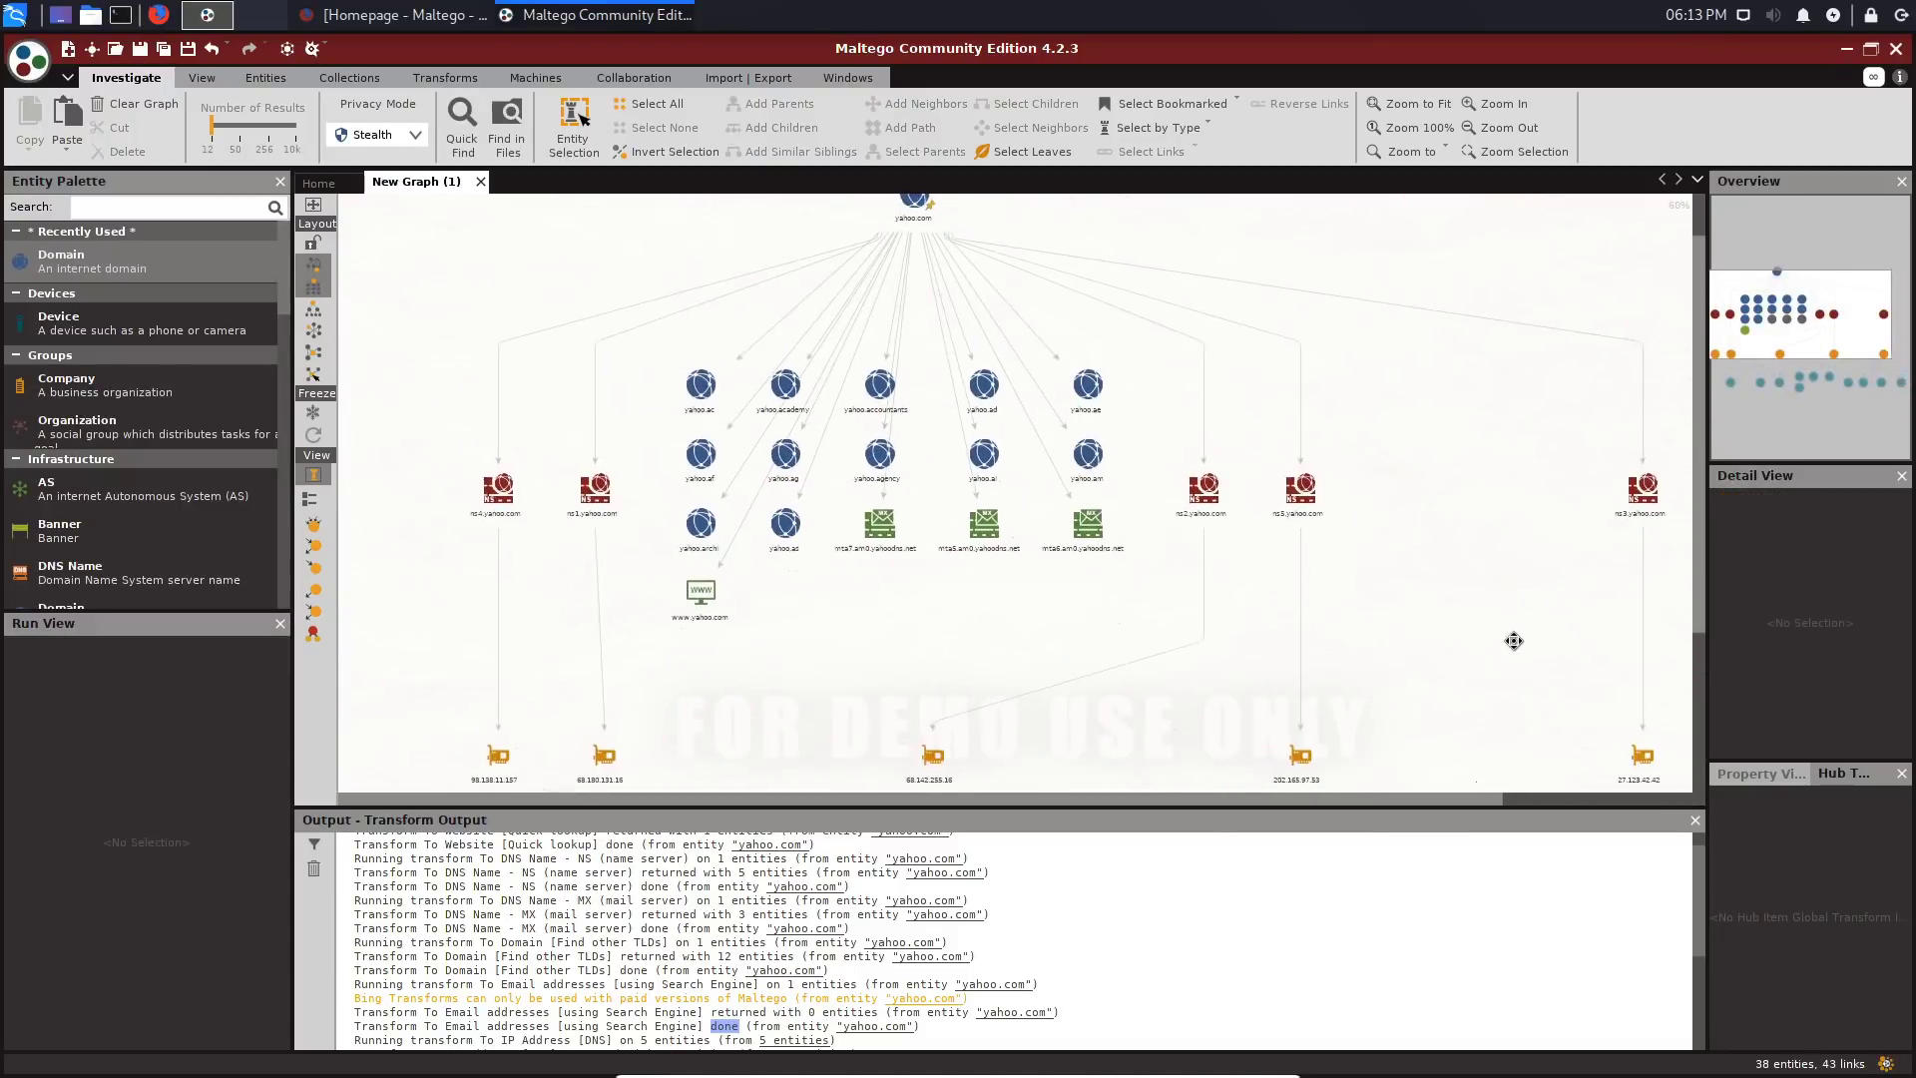
{"action": "left_click_drag", "start_coordinate": [1205, 541], "coordinate": [727, 420]}
{"action": "right_click", "coordinate": [782, 453]}
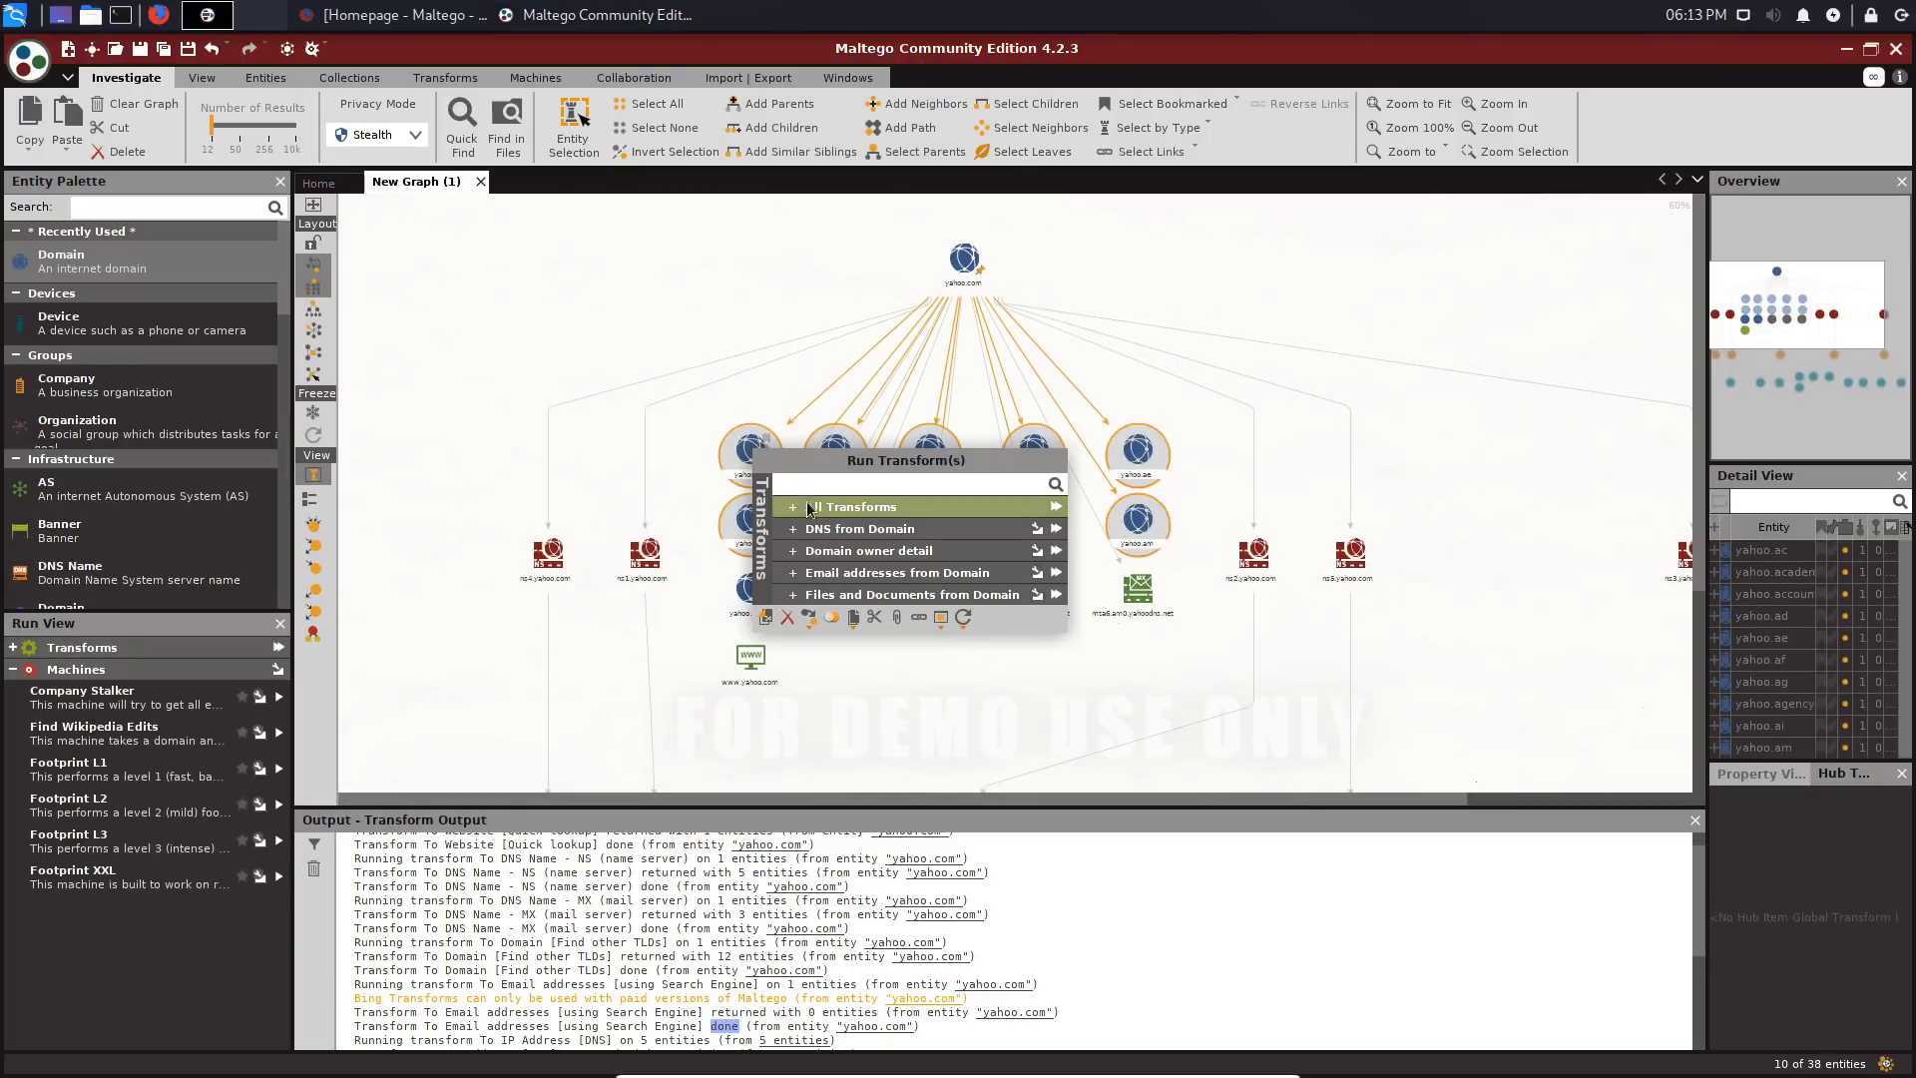
{"action": "left_click", "coordinate": [789, 537]}
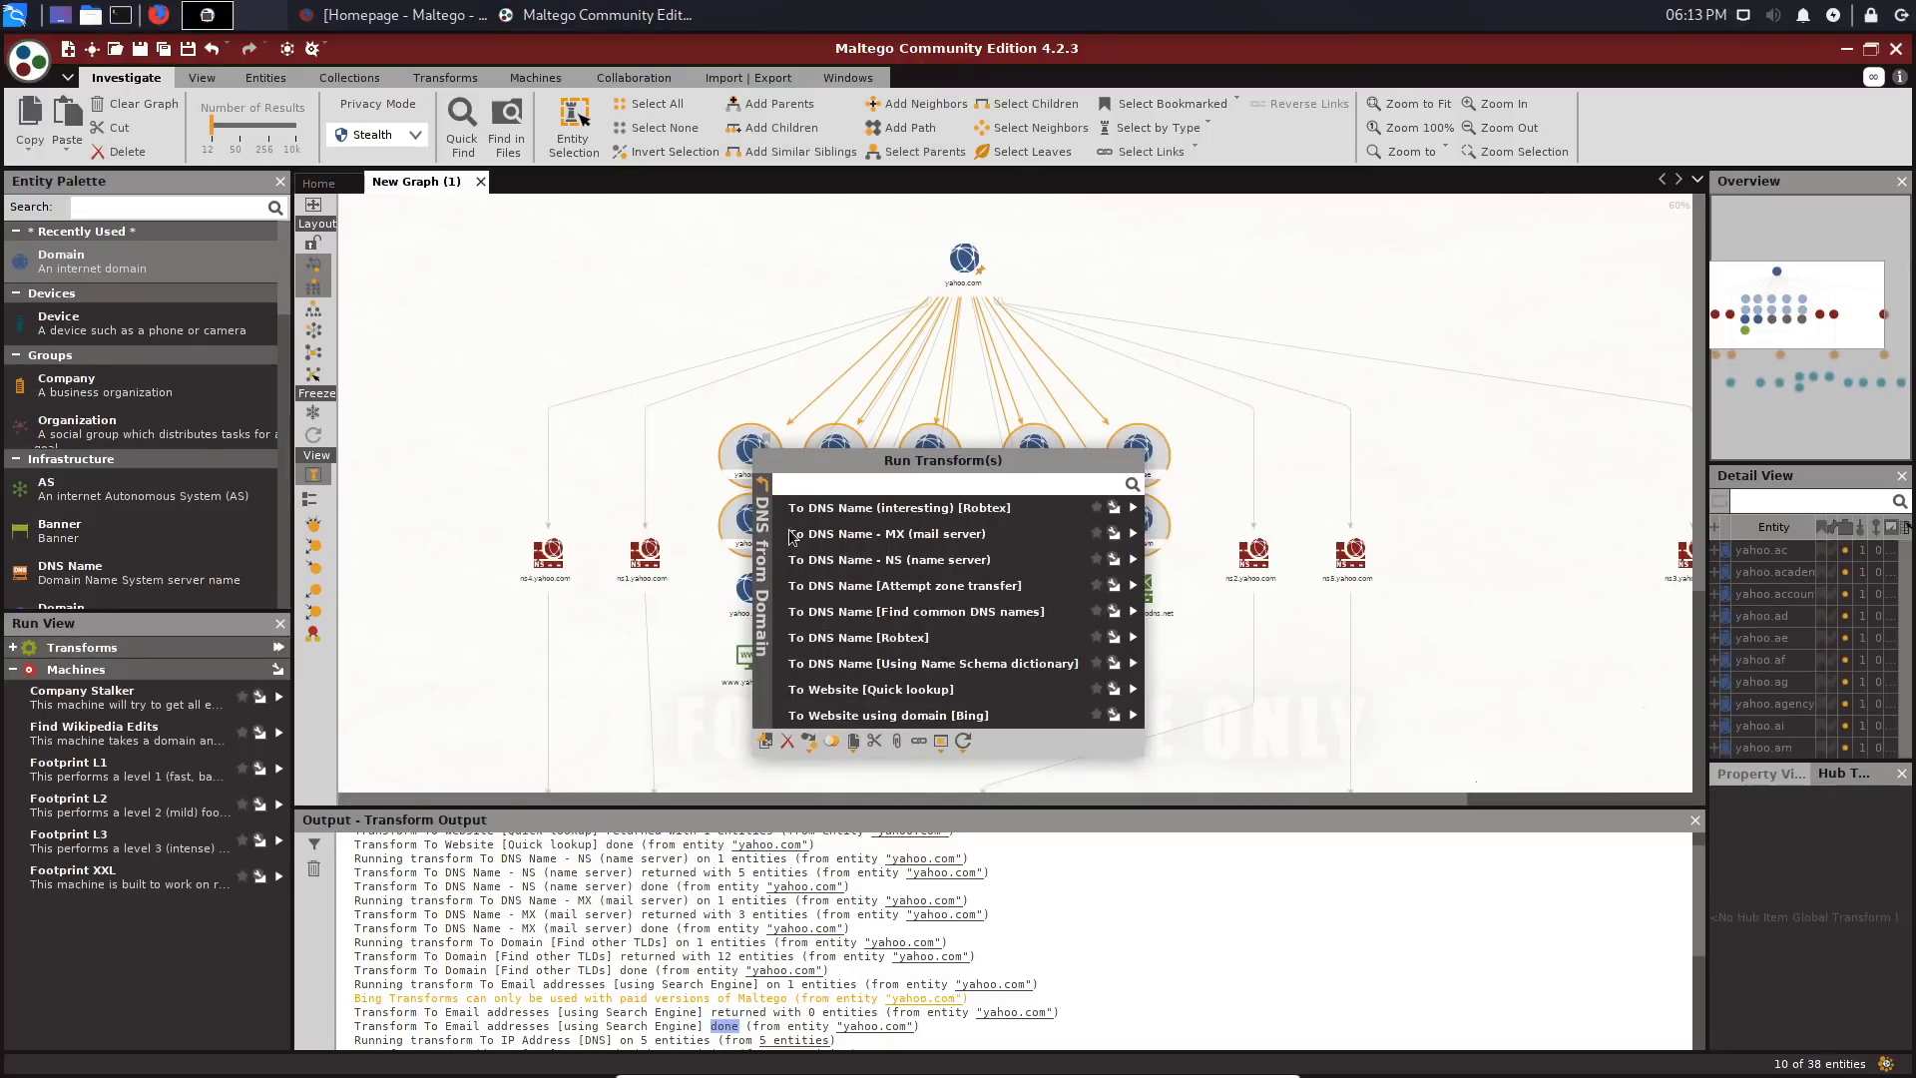
{"action": "left_click", "coordinate": [845, 555]}
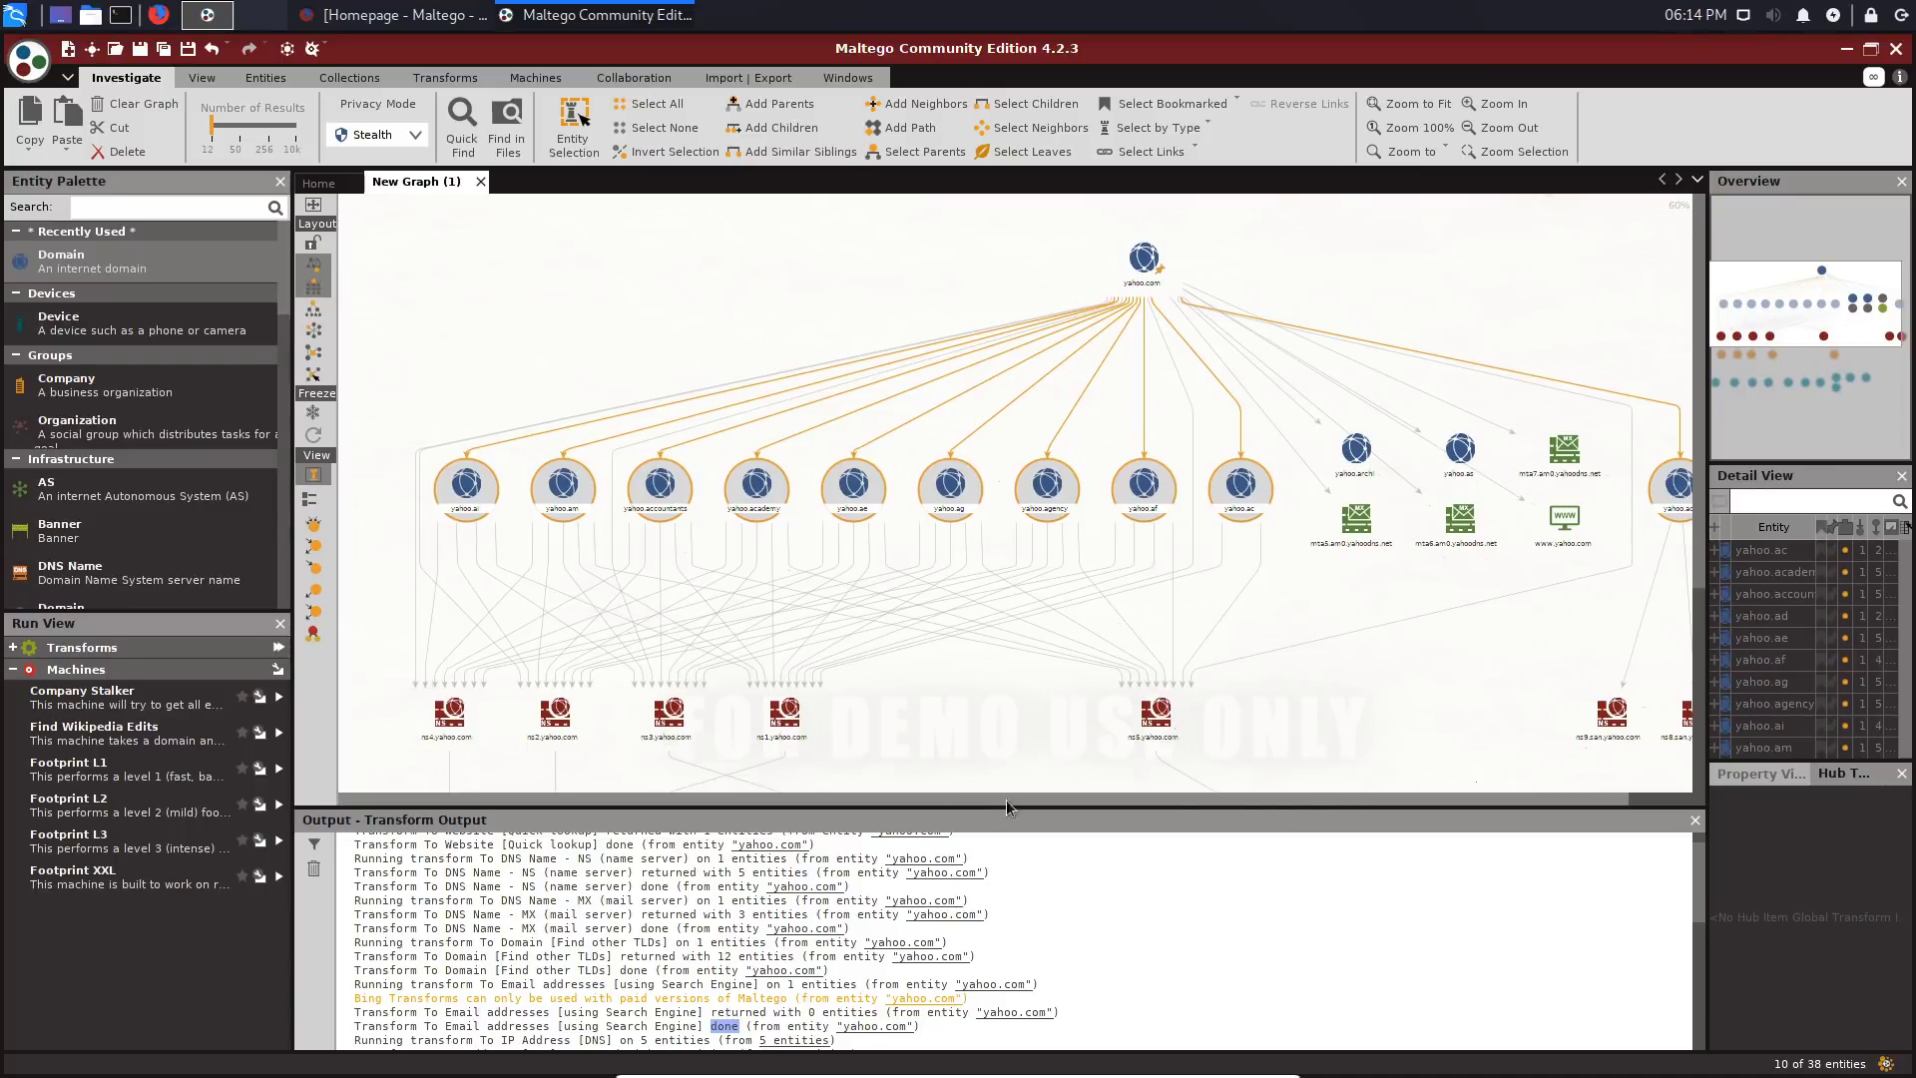
{"action": "left_click_drag", "start_coordinate": [1006, 799], "coordinate": [1345, 793]}
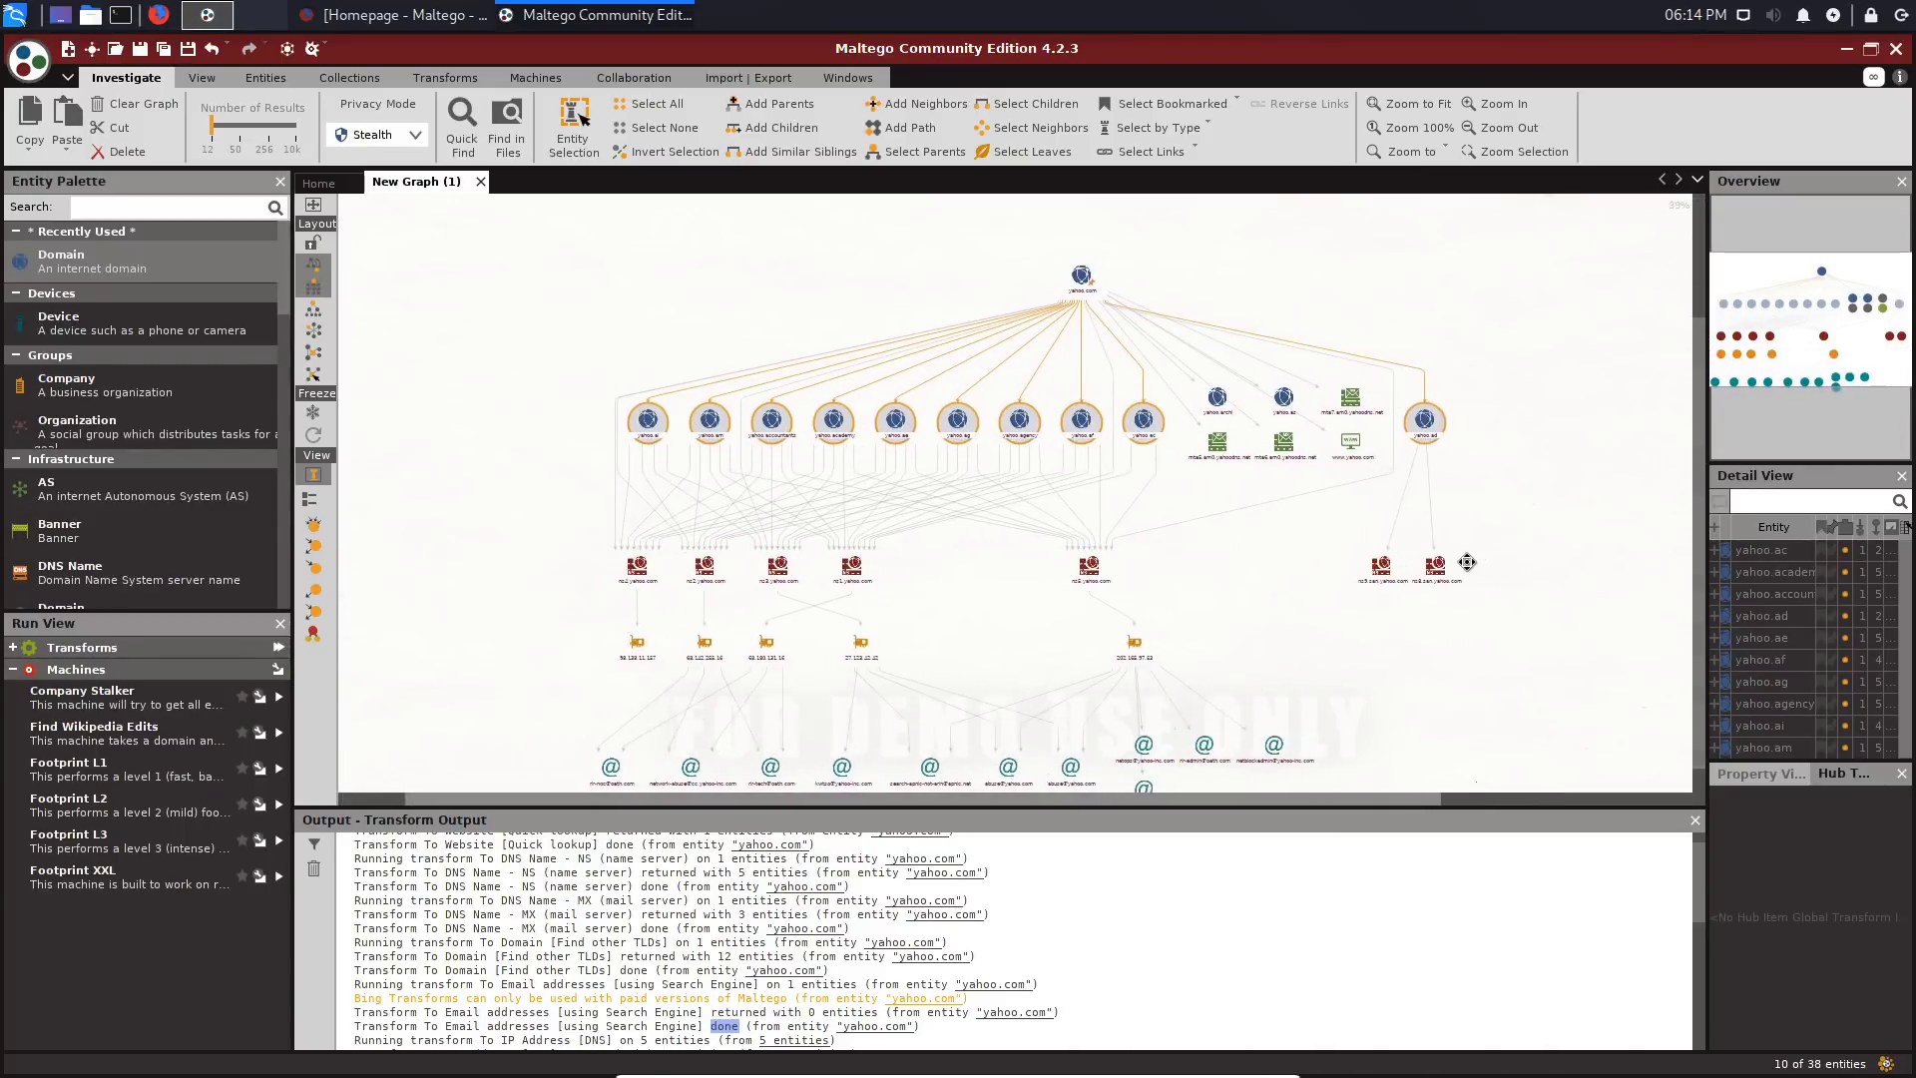
{"action": "left_click_drag", "start_coordinate": [675, 559], "coordinate": [1550, 591]}
Step: Run To Domains [Sharing this NS] on the selected name servers and scan the new domains
{"action": "right_click", "coordinate": [1501, 560]}
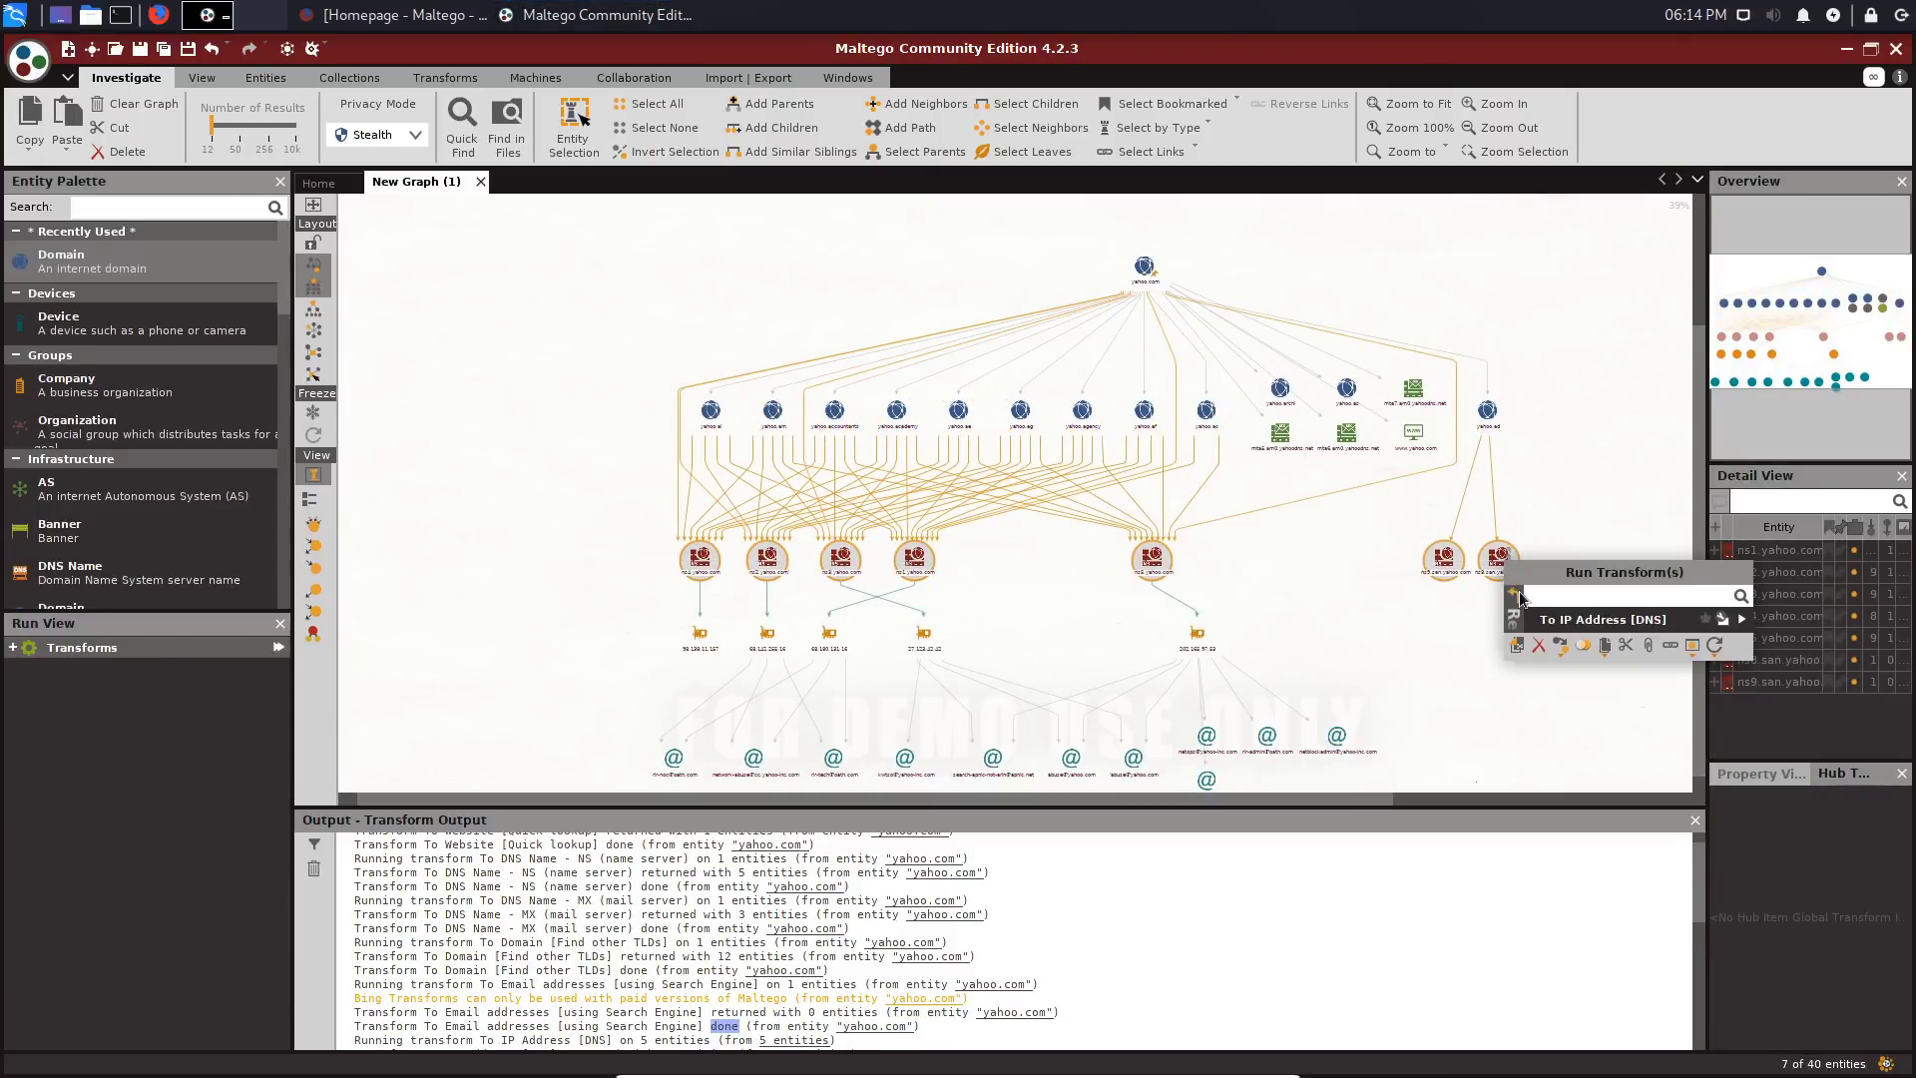
{"action": "left_click", "coordinate": [1517, 596]}
{"action": "left_click", "coordinate": [1514, 616]}
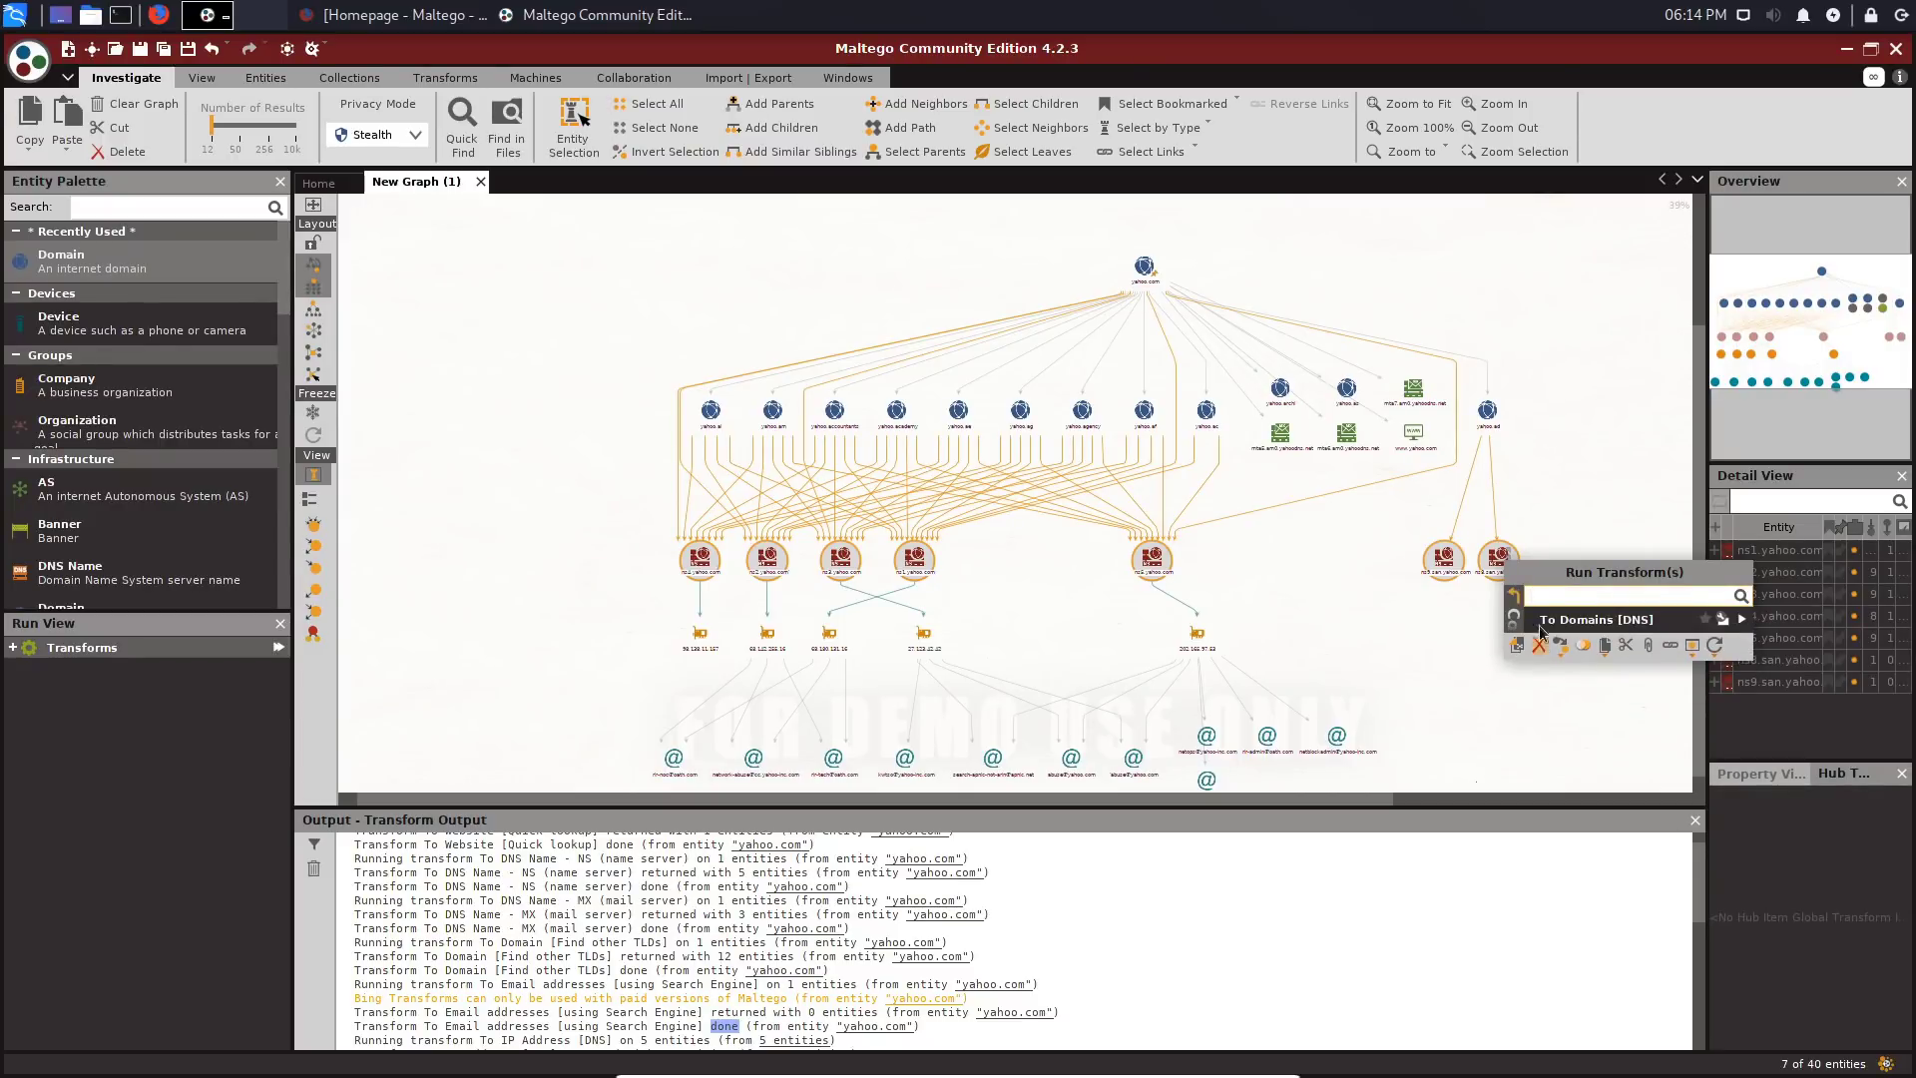
{"action": "left_click", "coordinate": [1546, 620]}
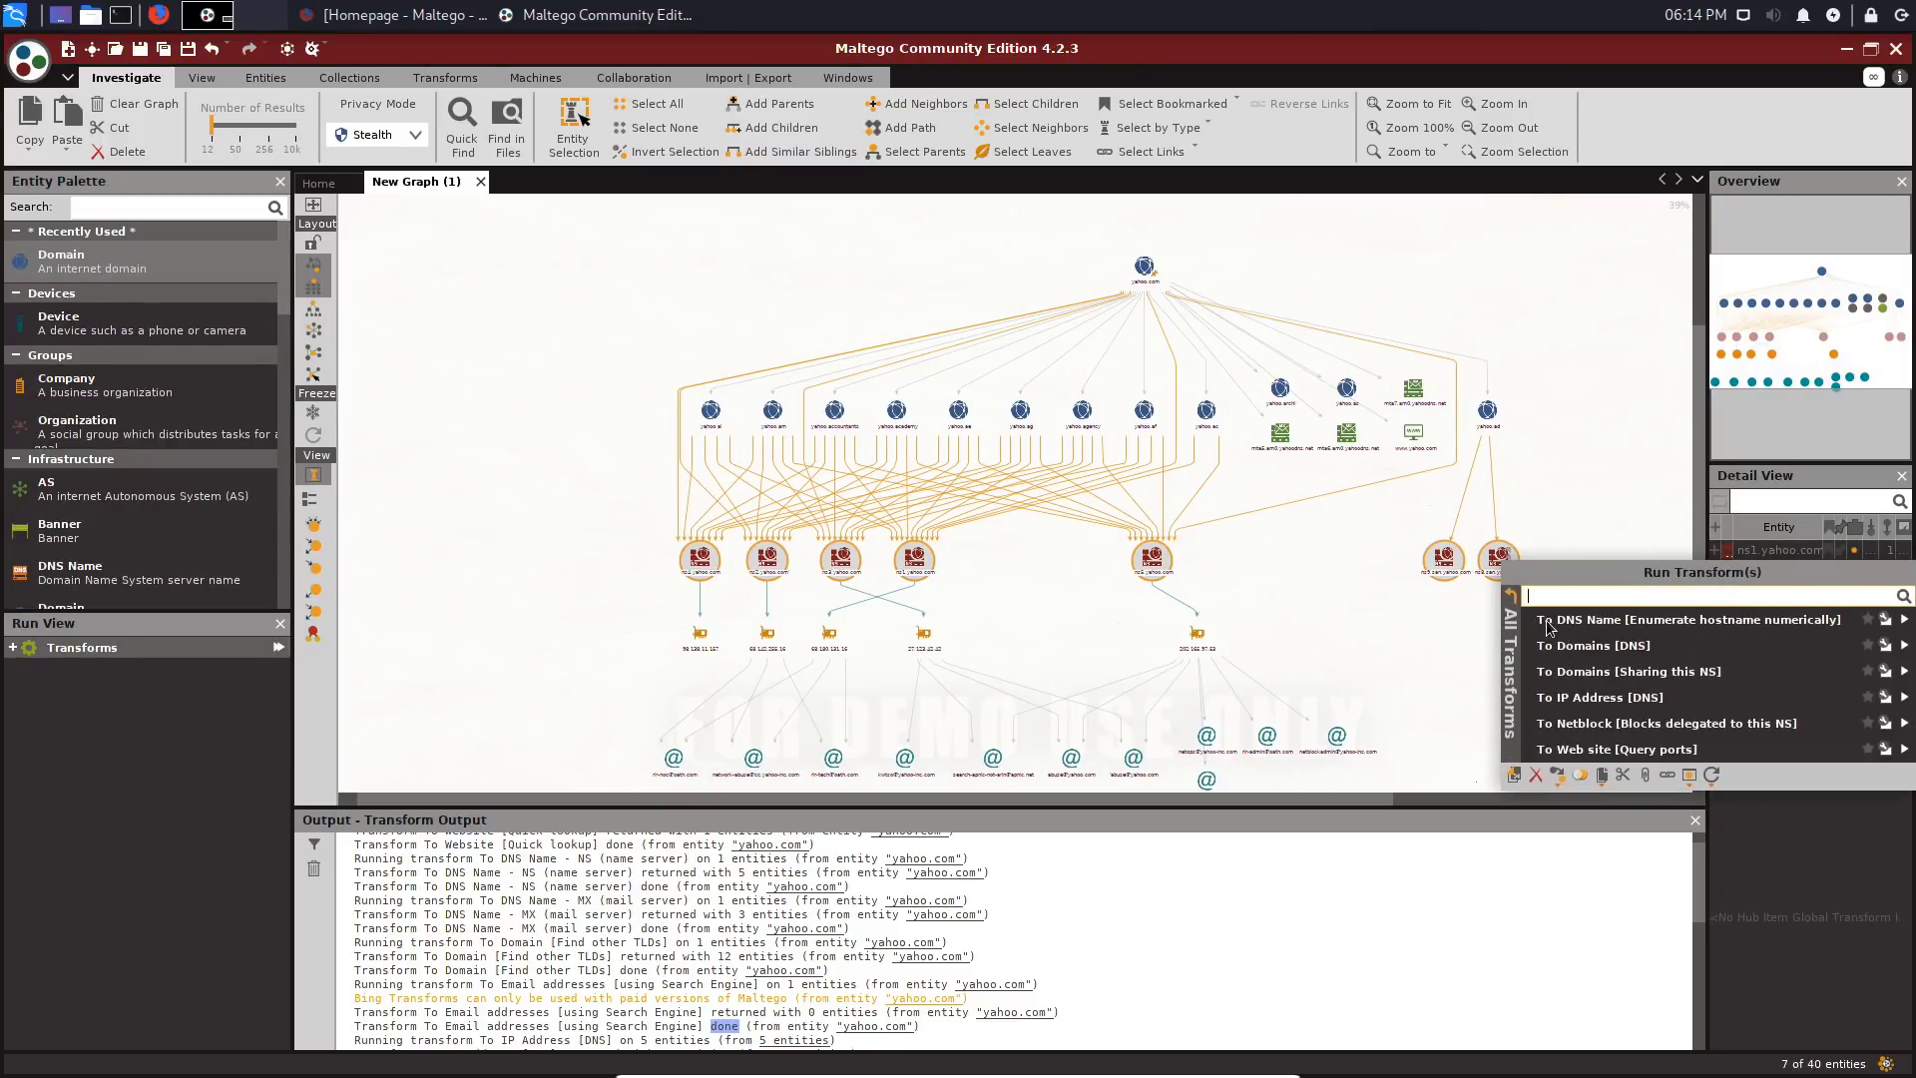
{"action": "left_click", "coordinate": [1567, 678]}
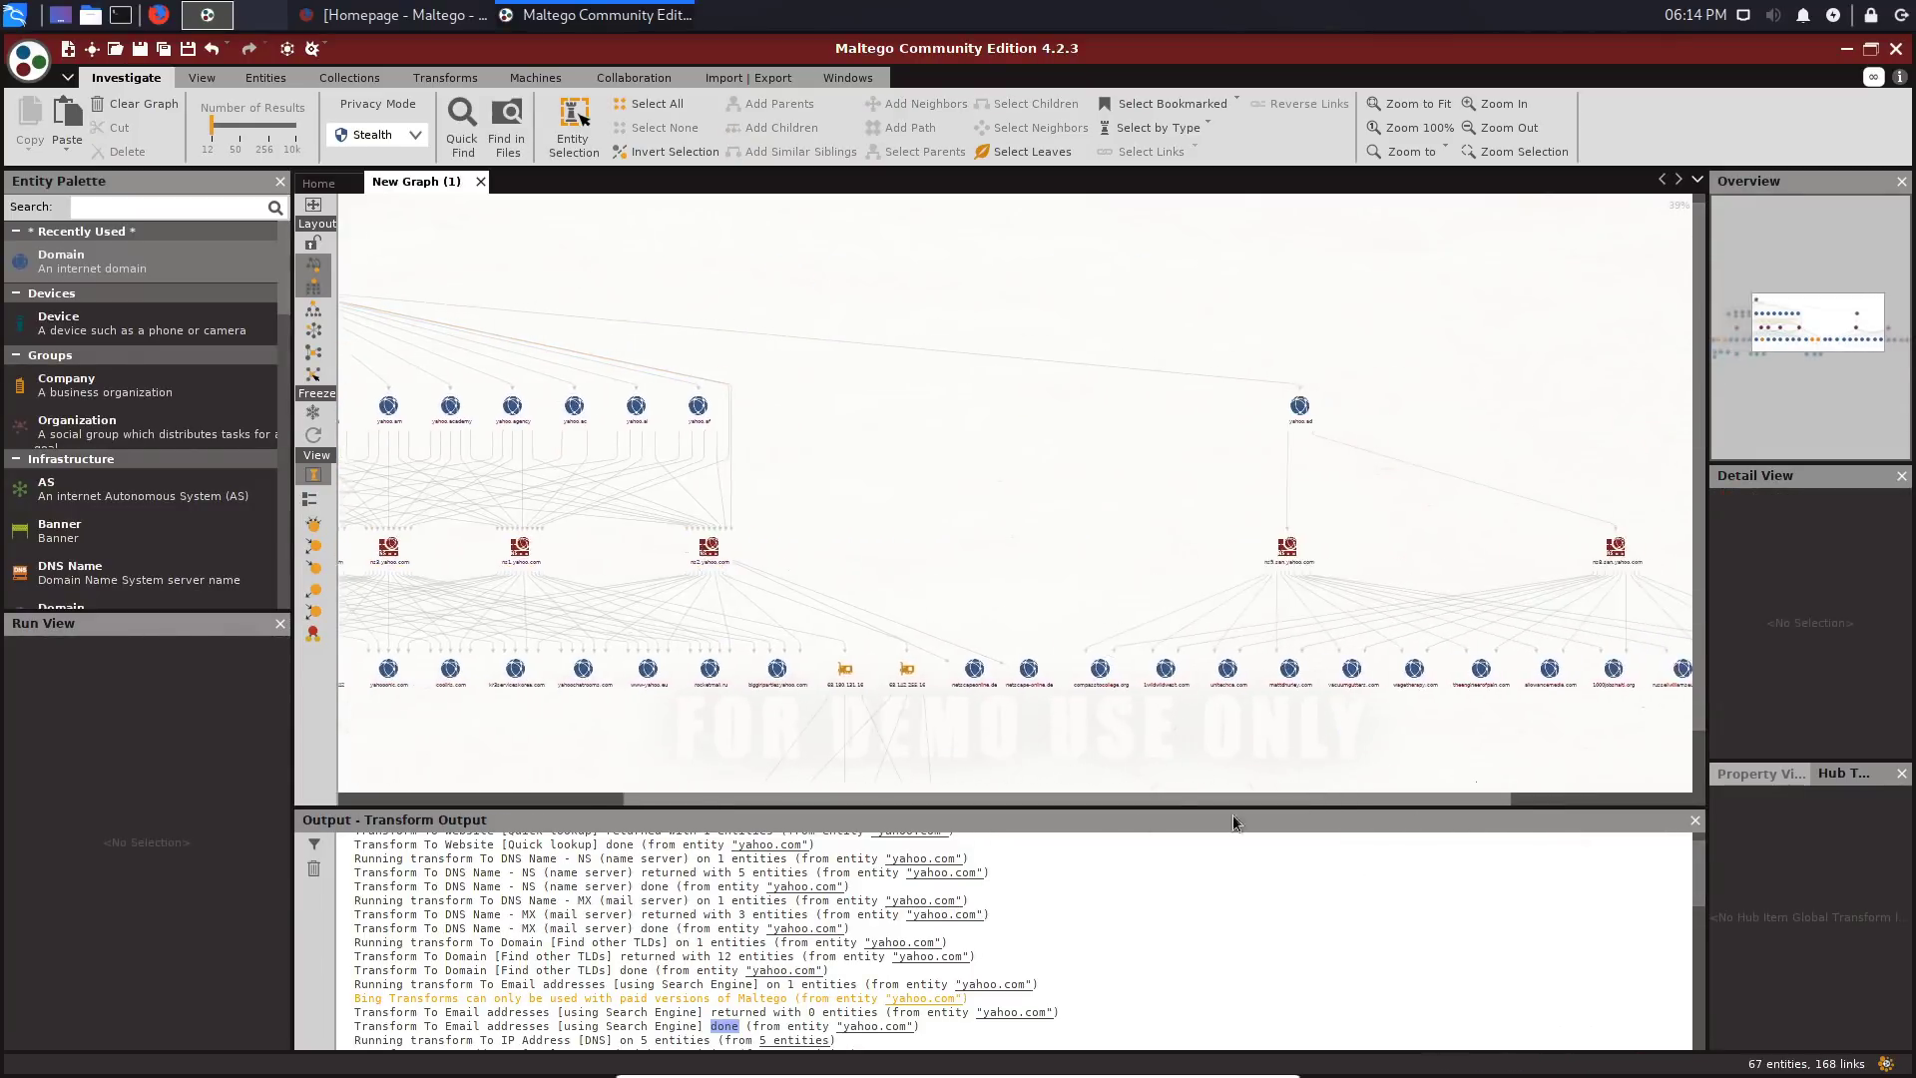
{"action": "scroll", "coordinate": [699, 719], "scroll_direction": "up", "scroll_amount": 4}
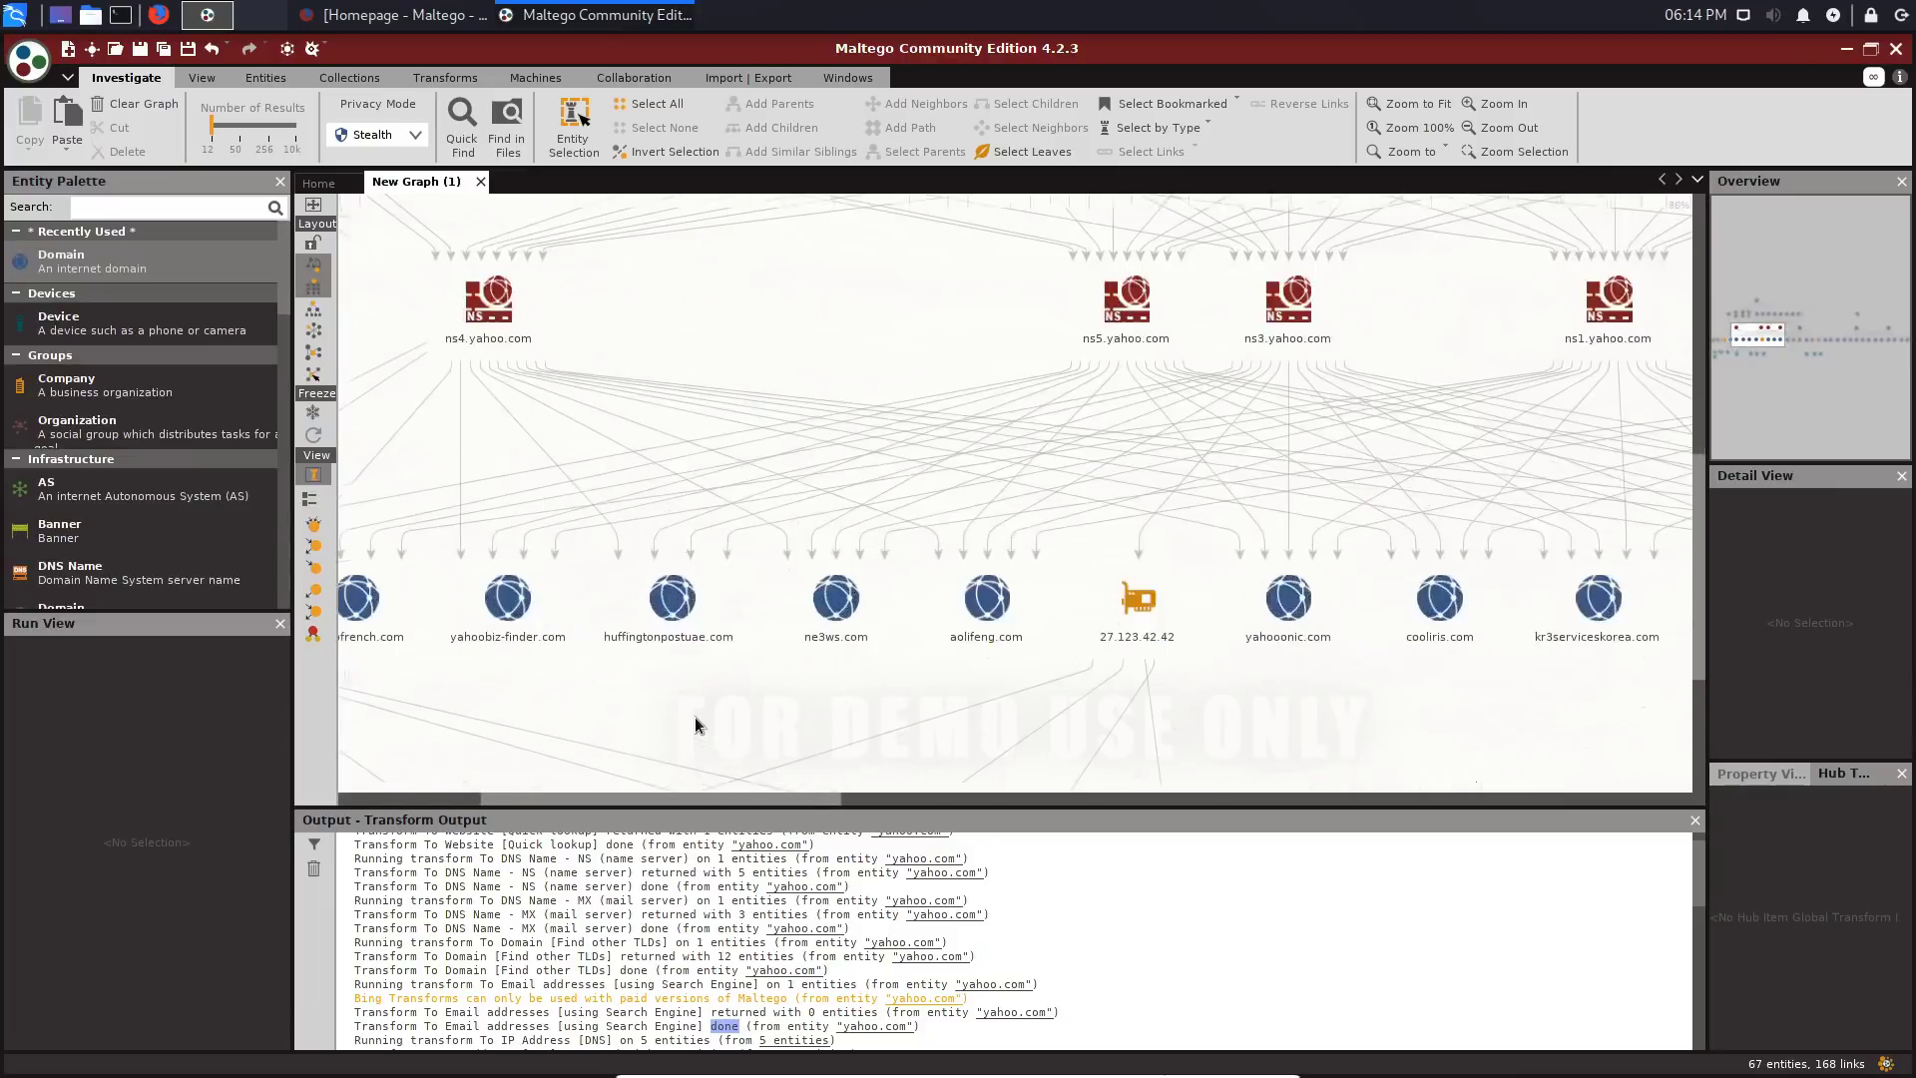
{"action": "left_click_drag", "start_coordinate": [739, 798], "coordinate": [597, 801]}
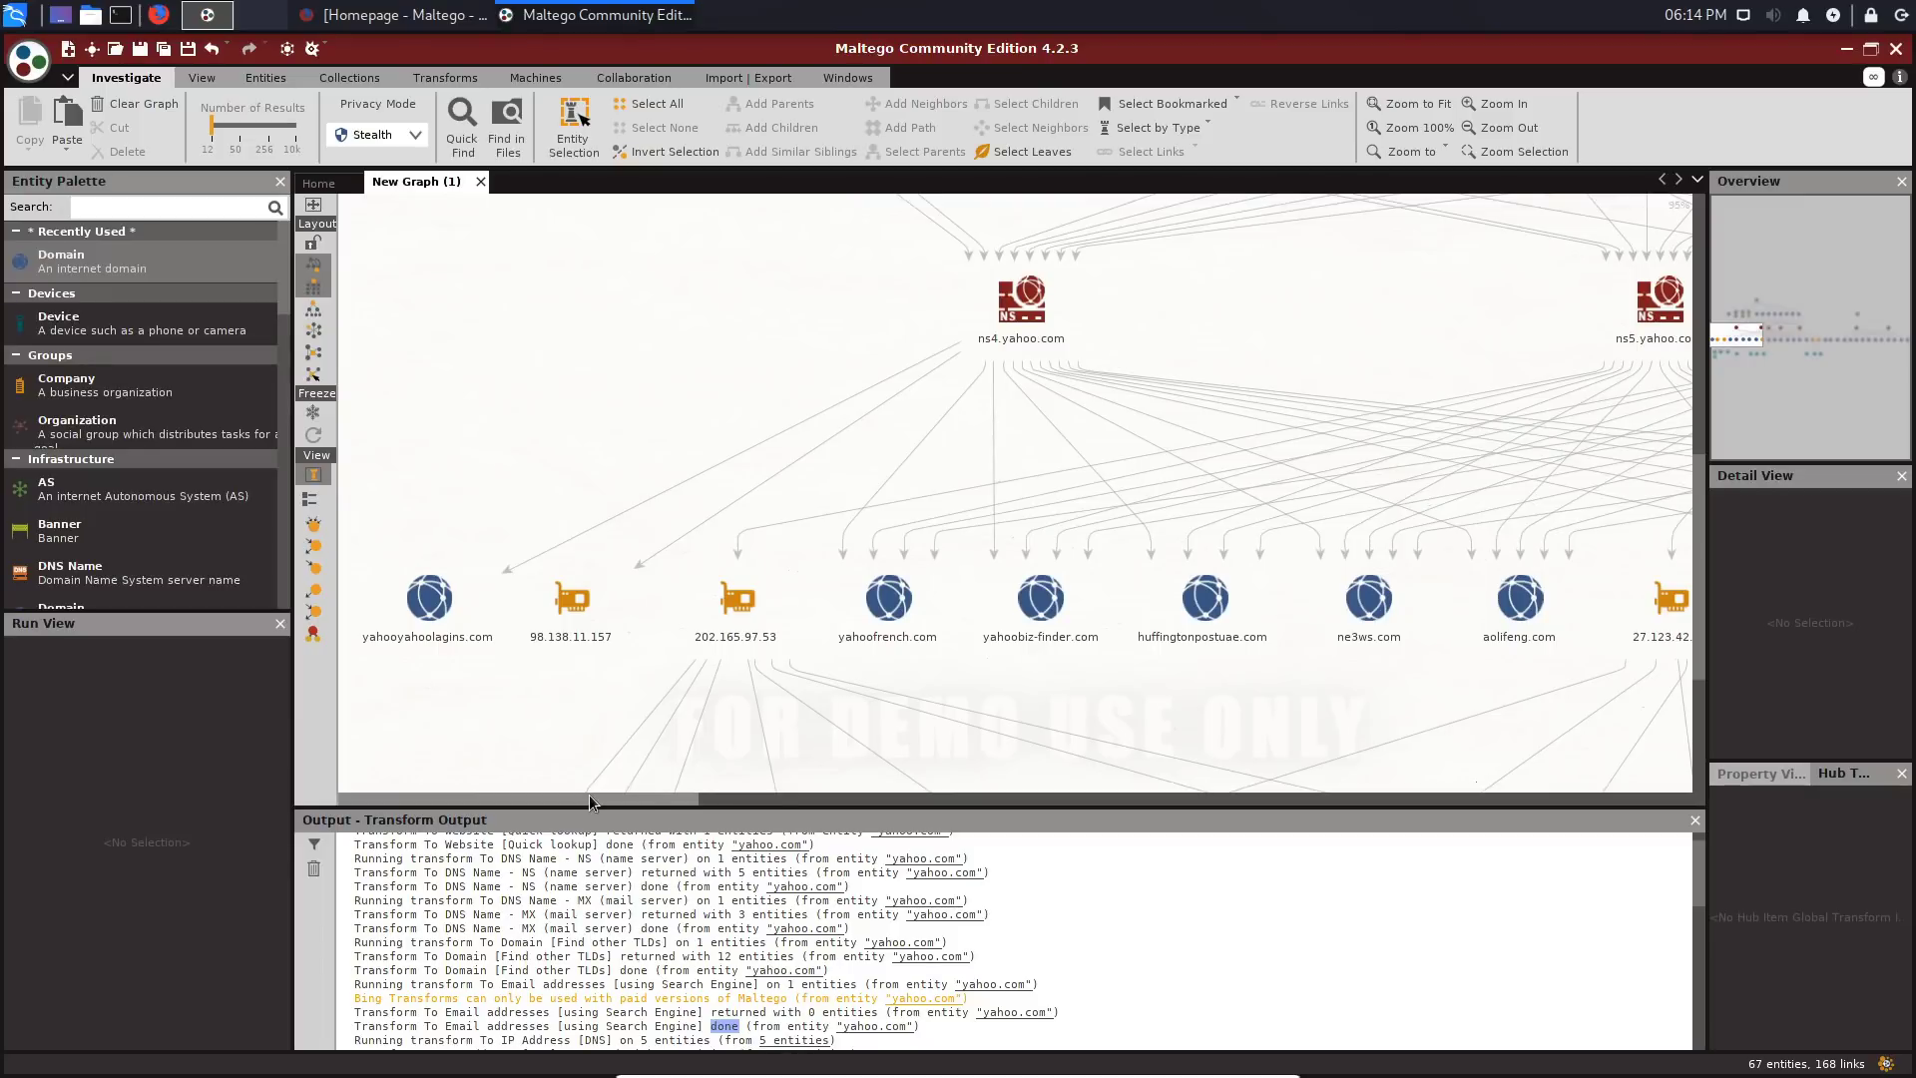
{"action": "left_click_drag", "start_coordinate": [589, 795], "coordinate": [980, 794]}
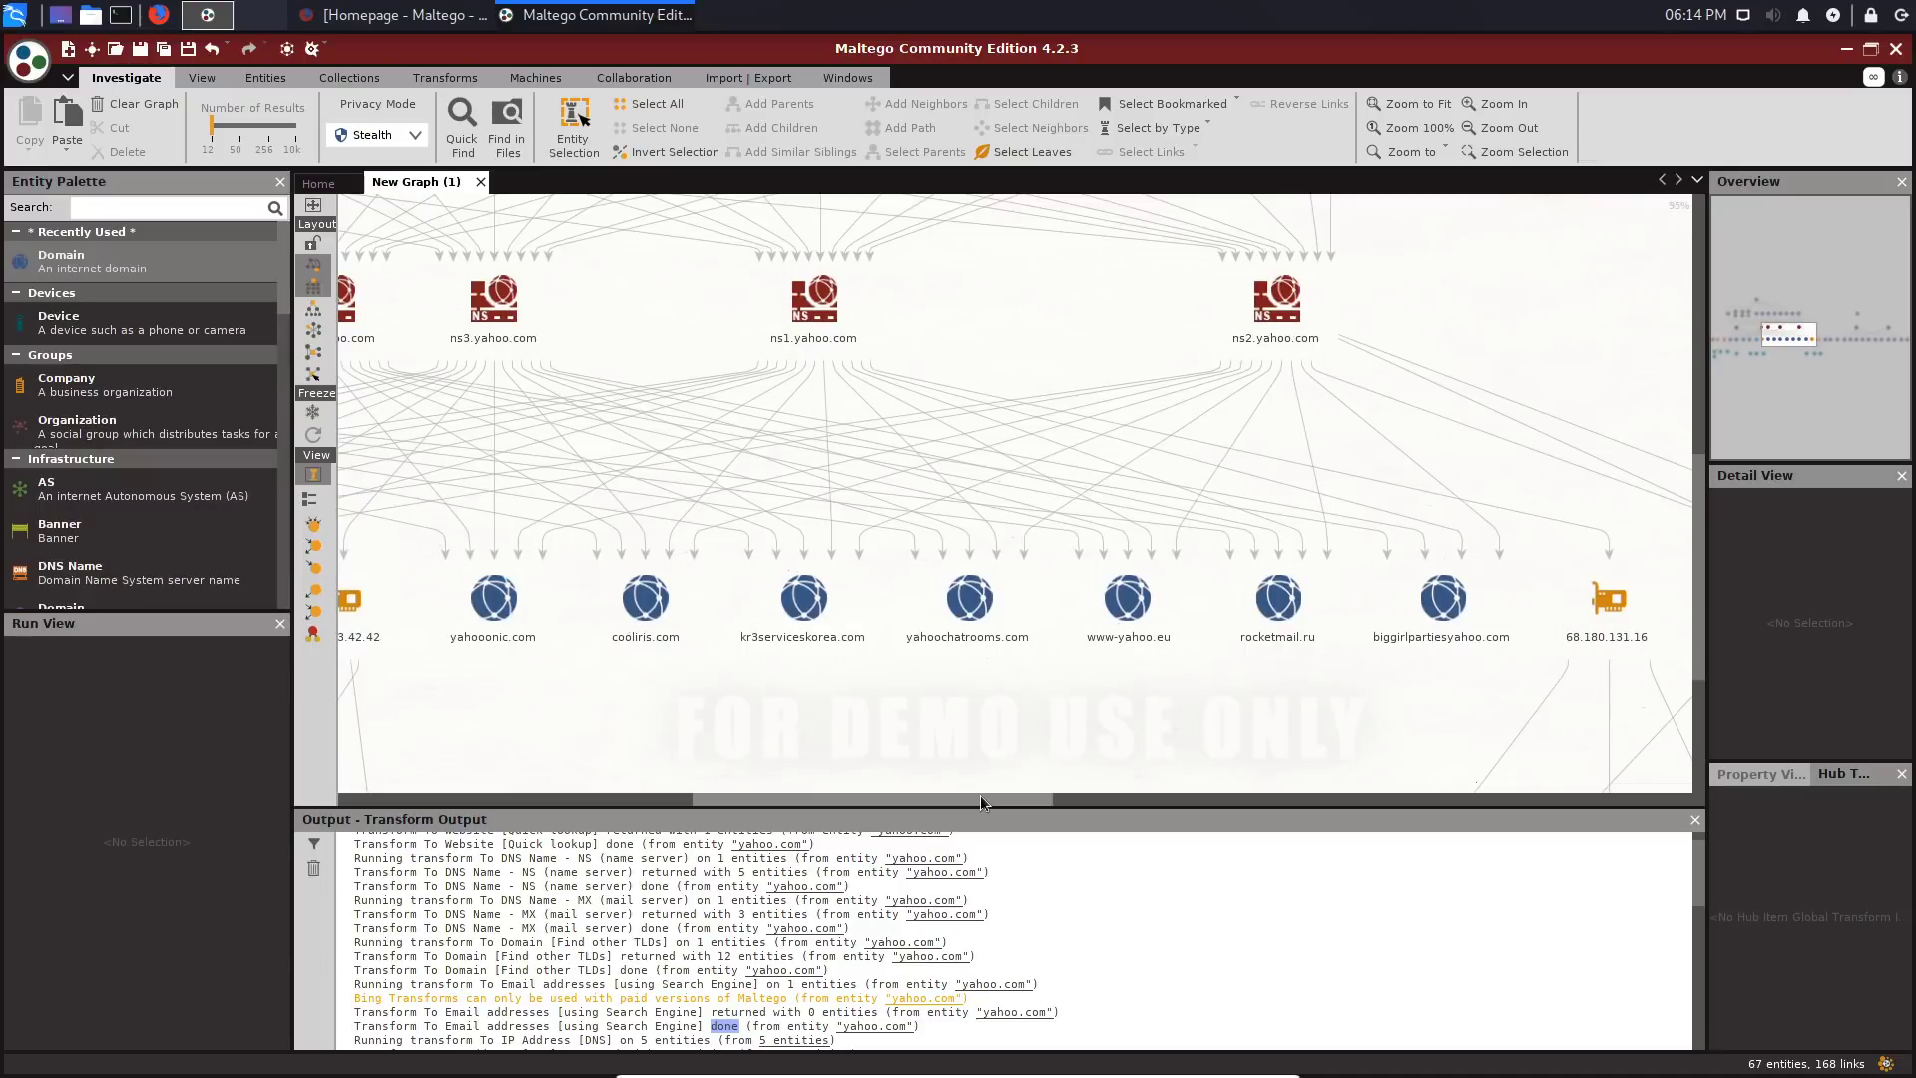
{"action": "left_click_drag", "start_coordinate": [979, 794], "coordinate": [1094, 794]}
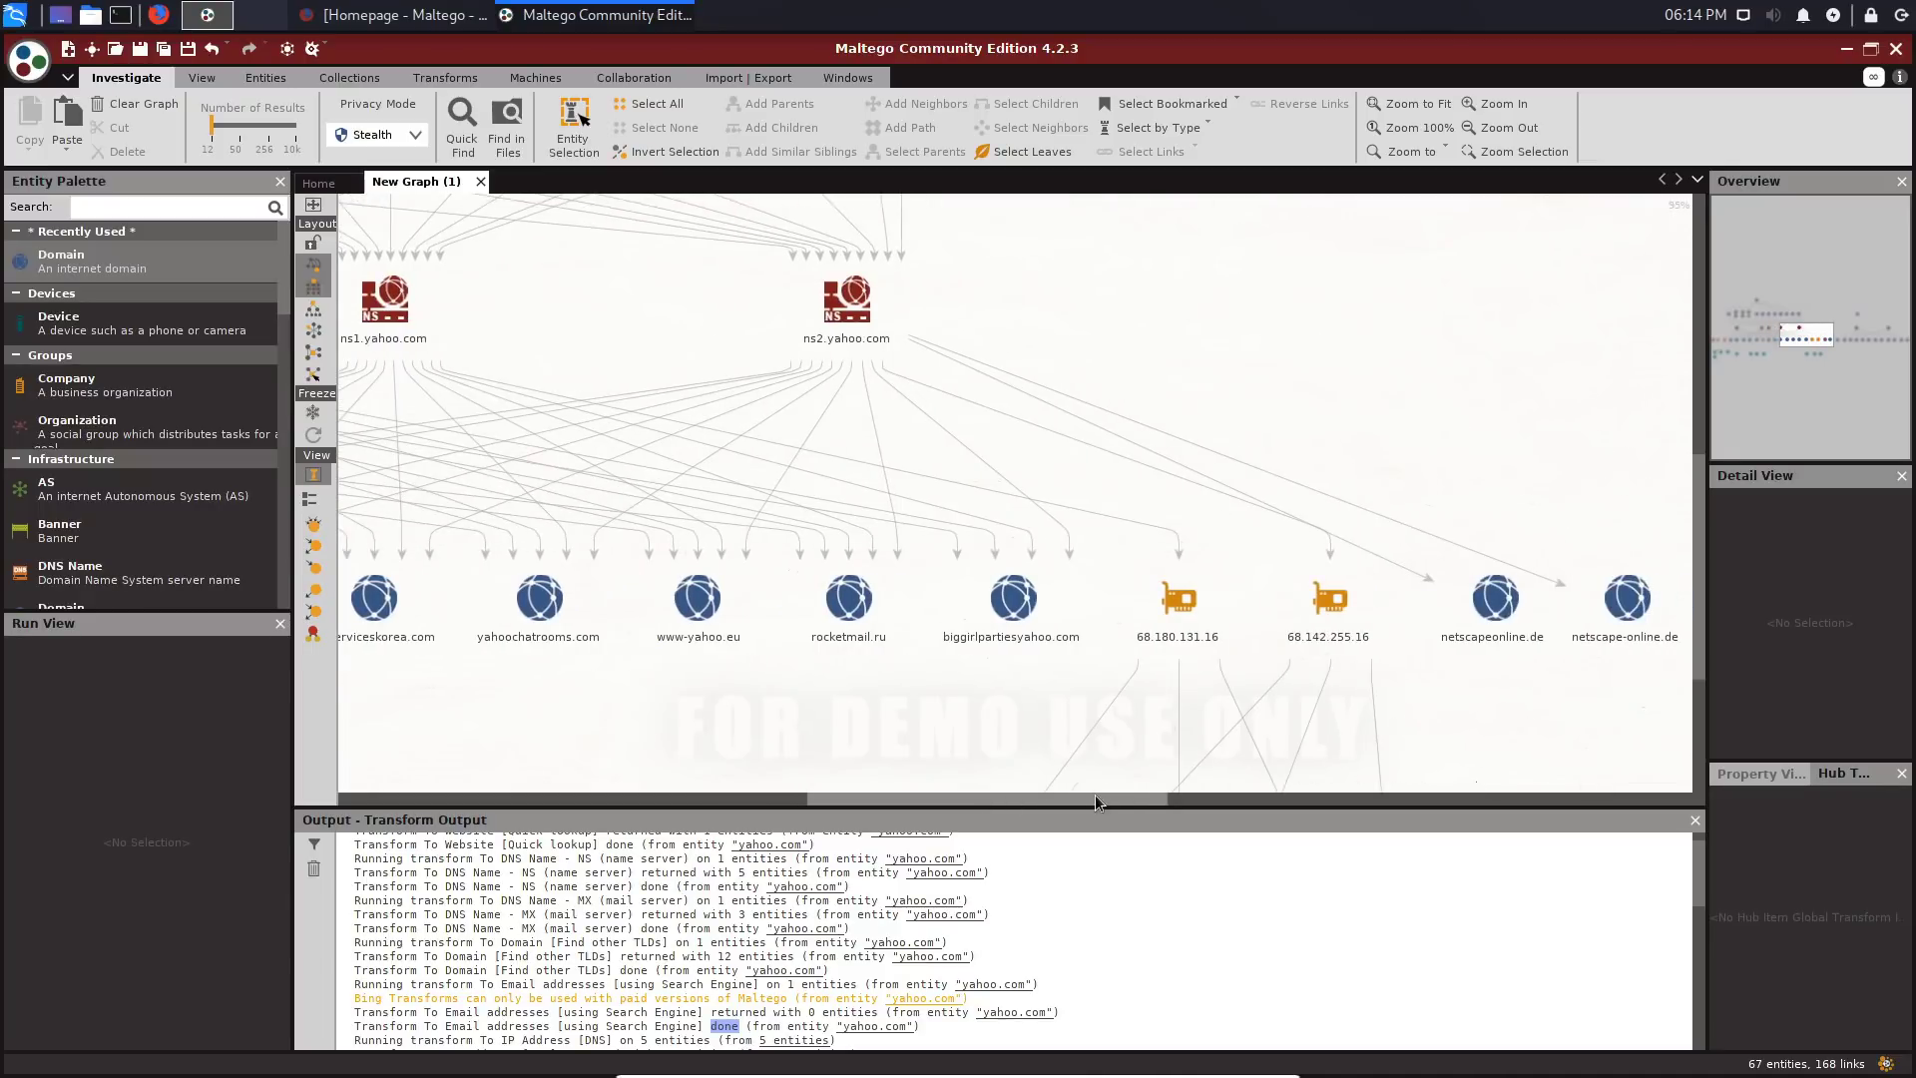
Step: Run To DNS Name - NS on rocketmail.ru to link it to yahoo's name servers
{"action": "right_click", "coordinate": [850, 619]}
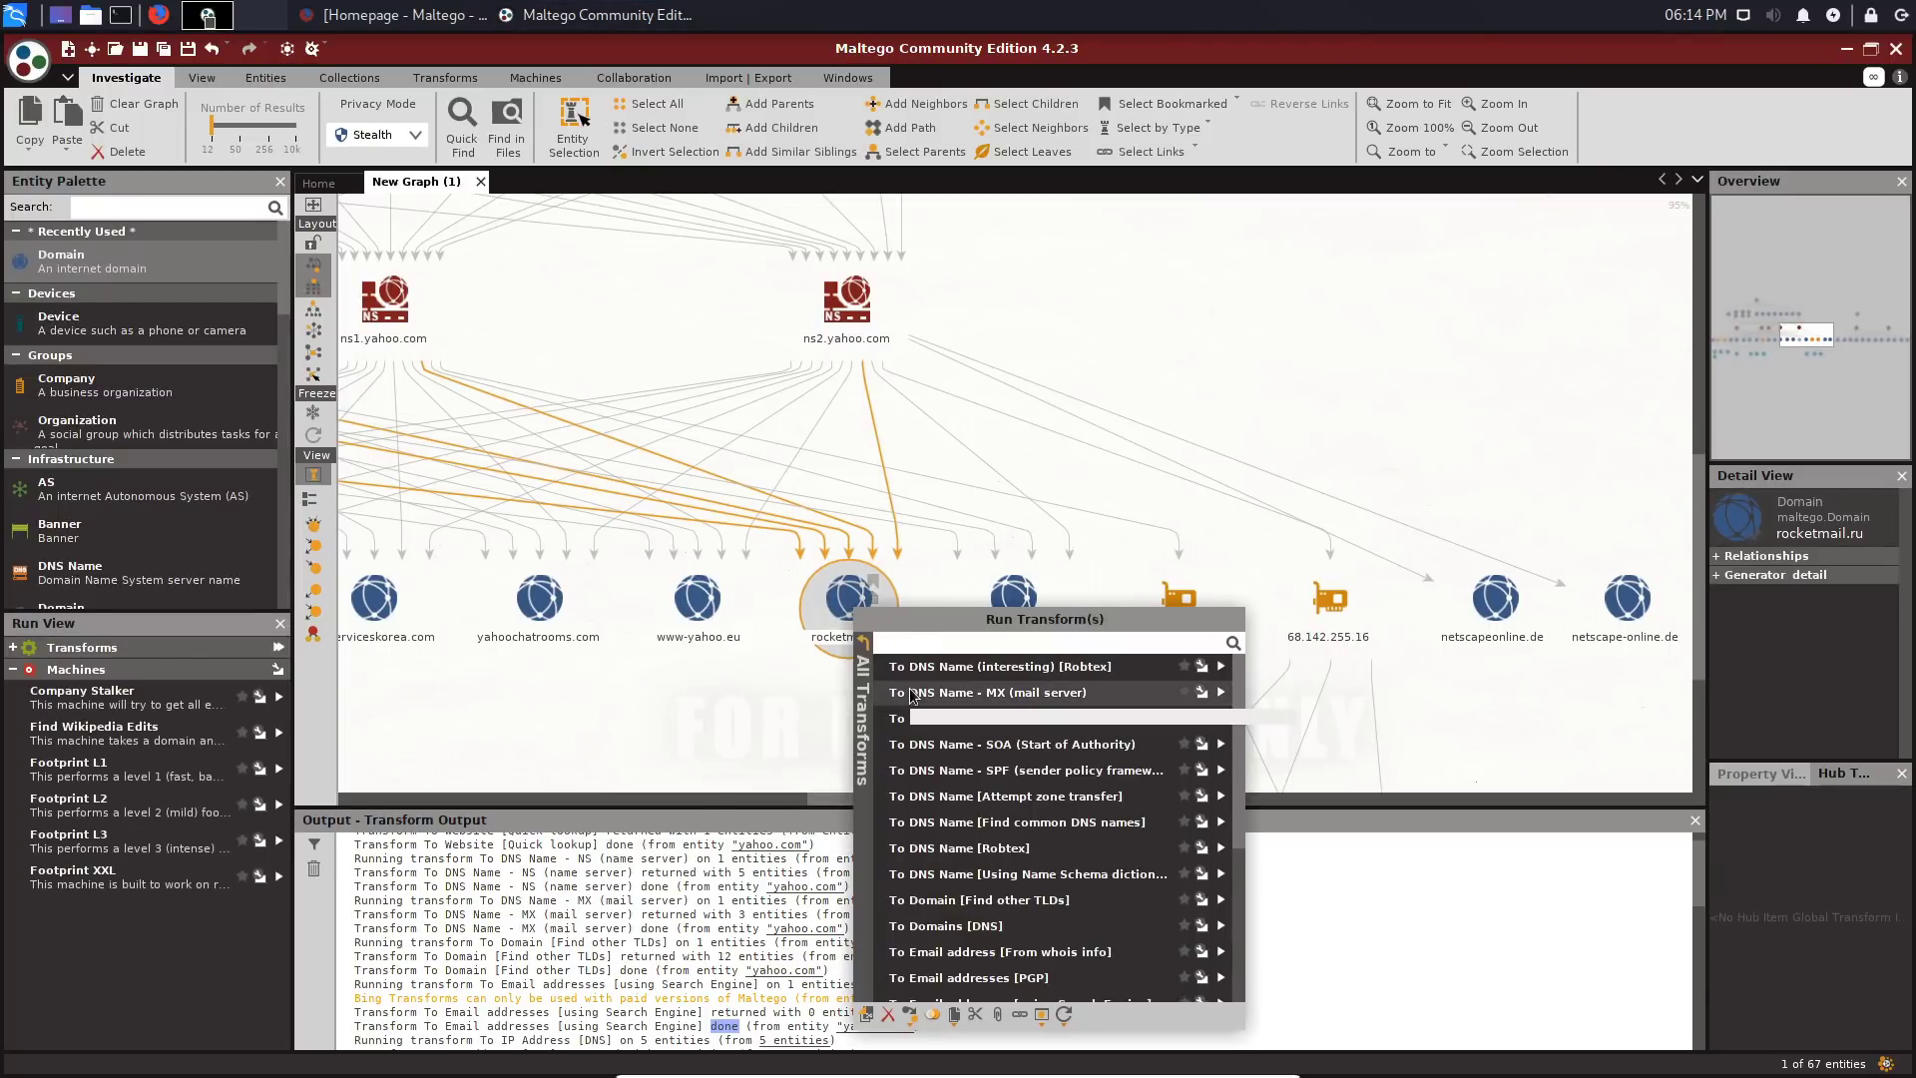
{"action": "left_click", "coordinate": [863, 699]}
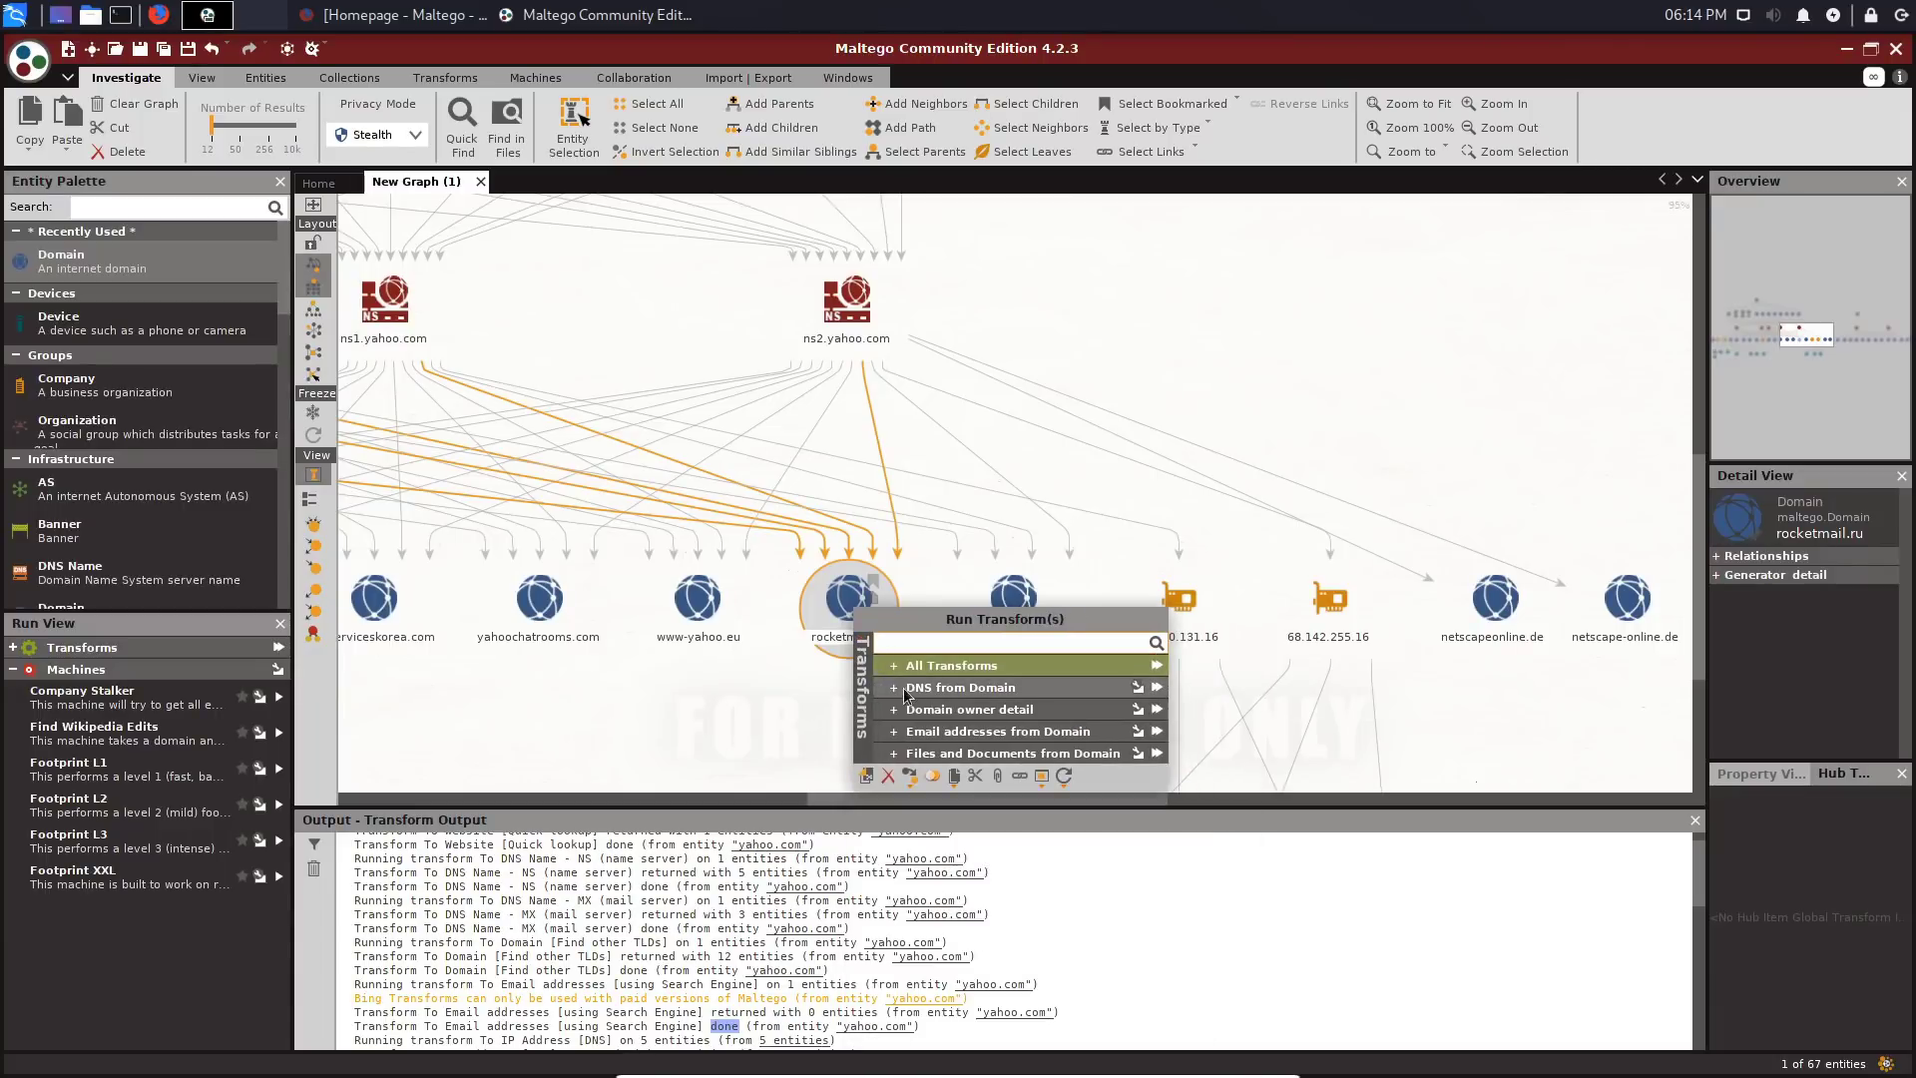
{"action": "left_click", "coordinate": [888, 690]}
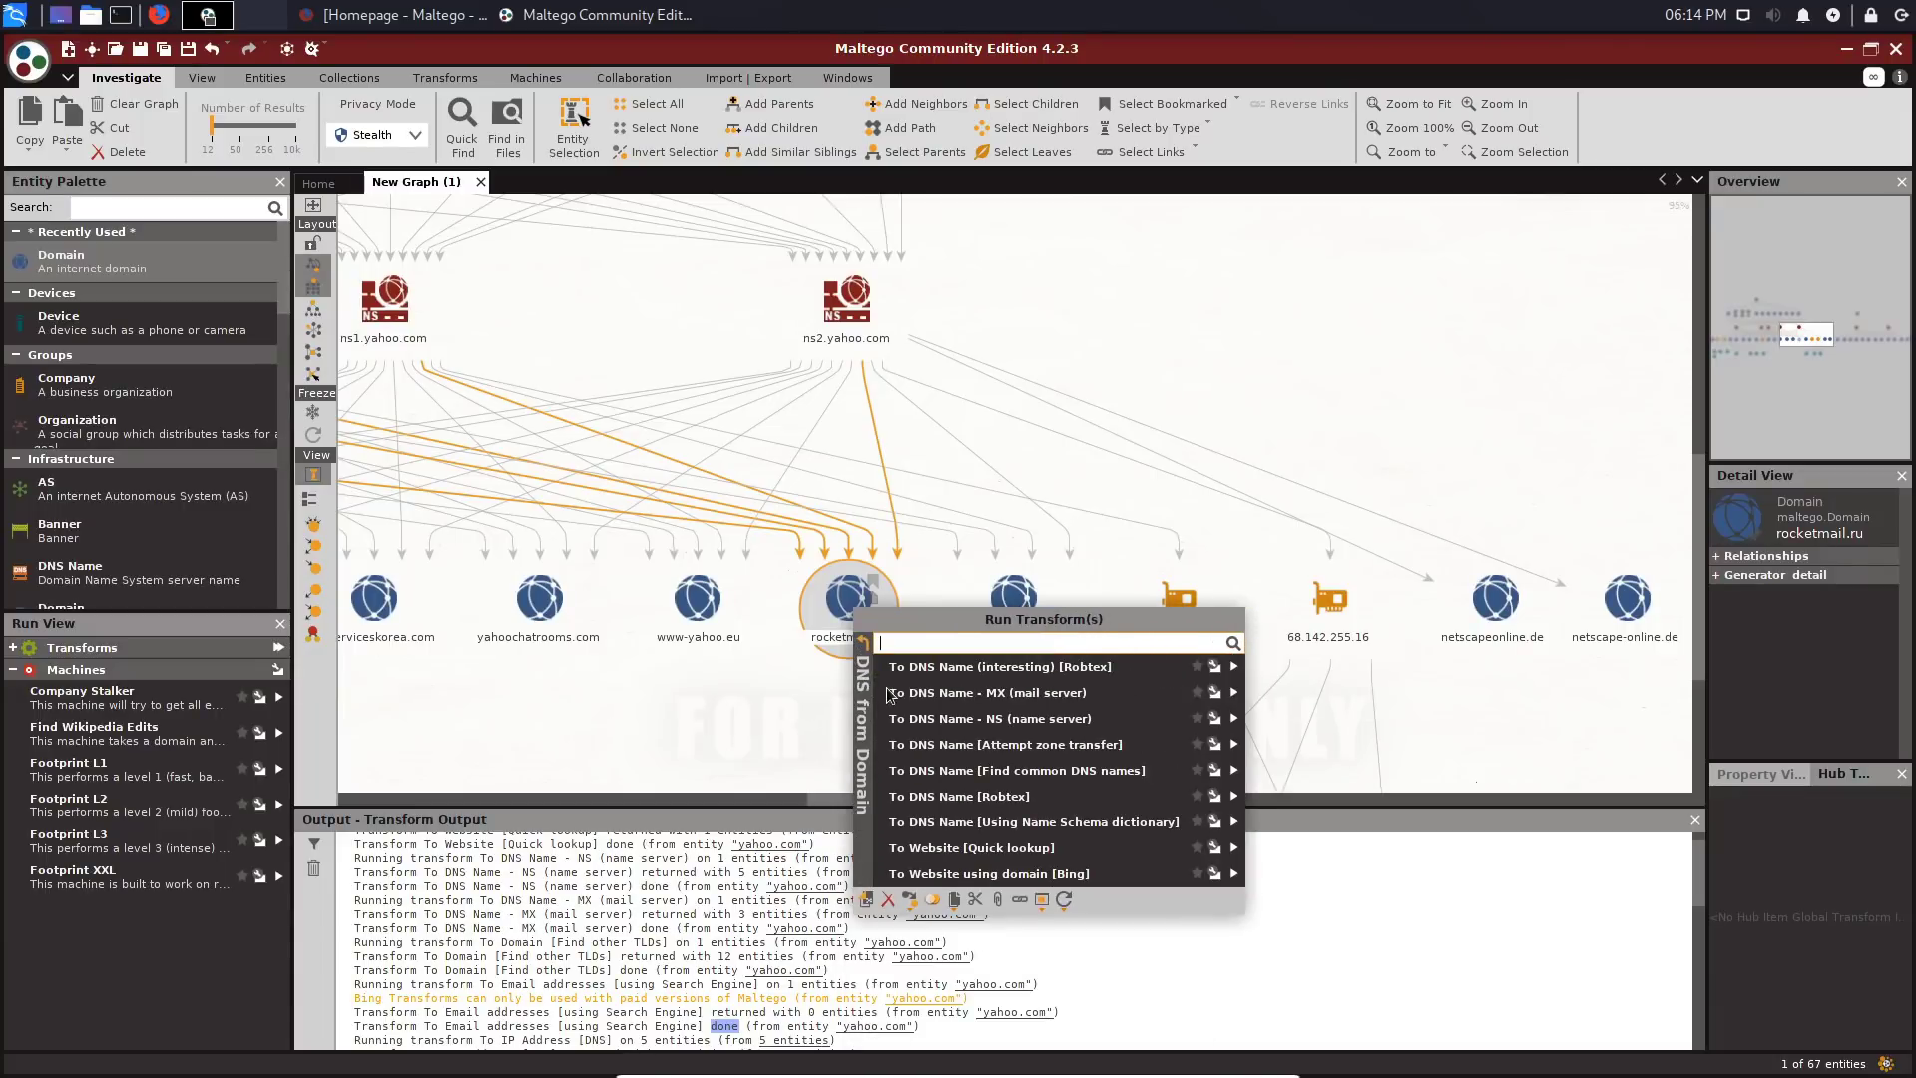
{"action": "left_click", "coordinate": [932, 721]}
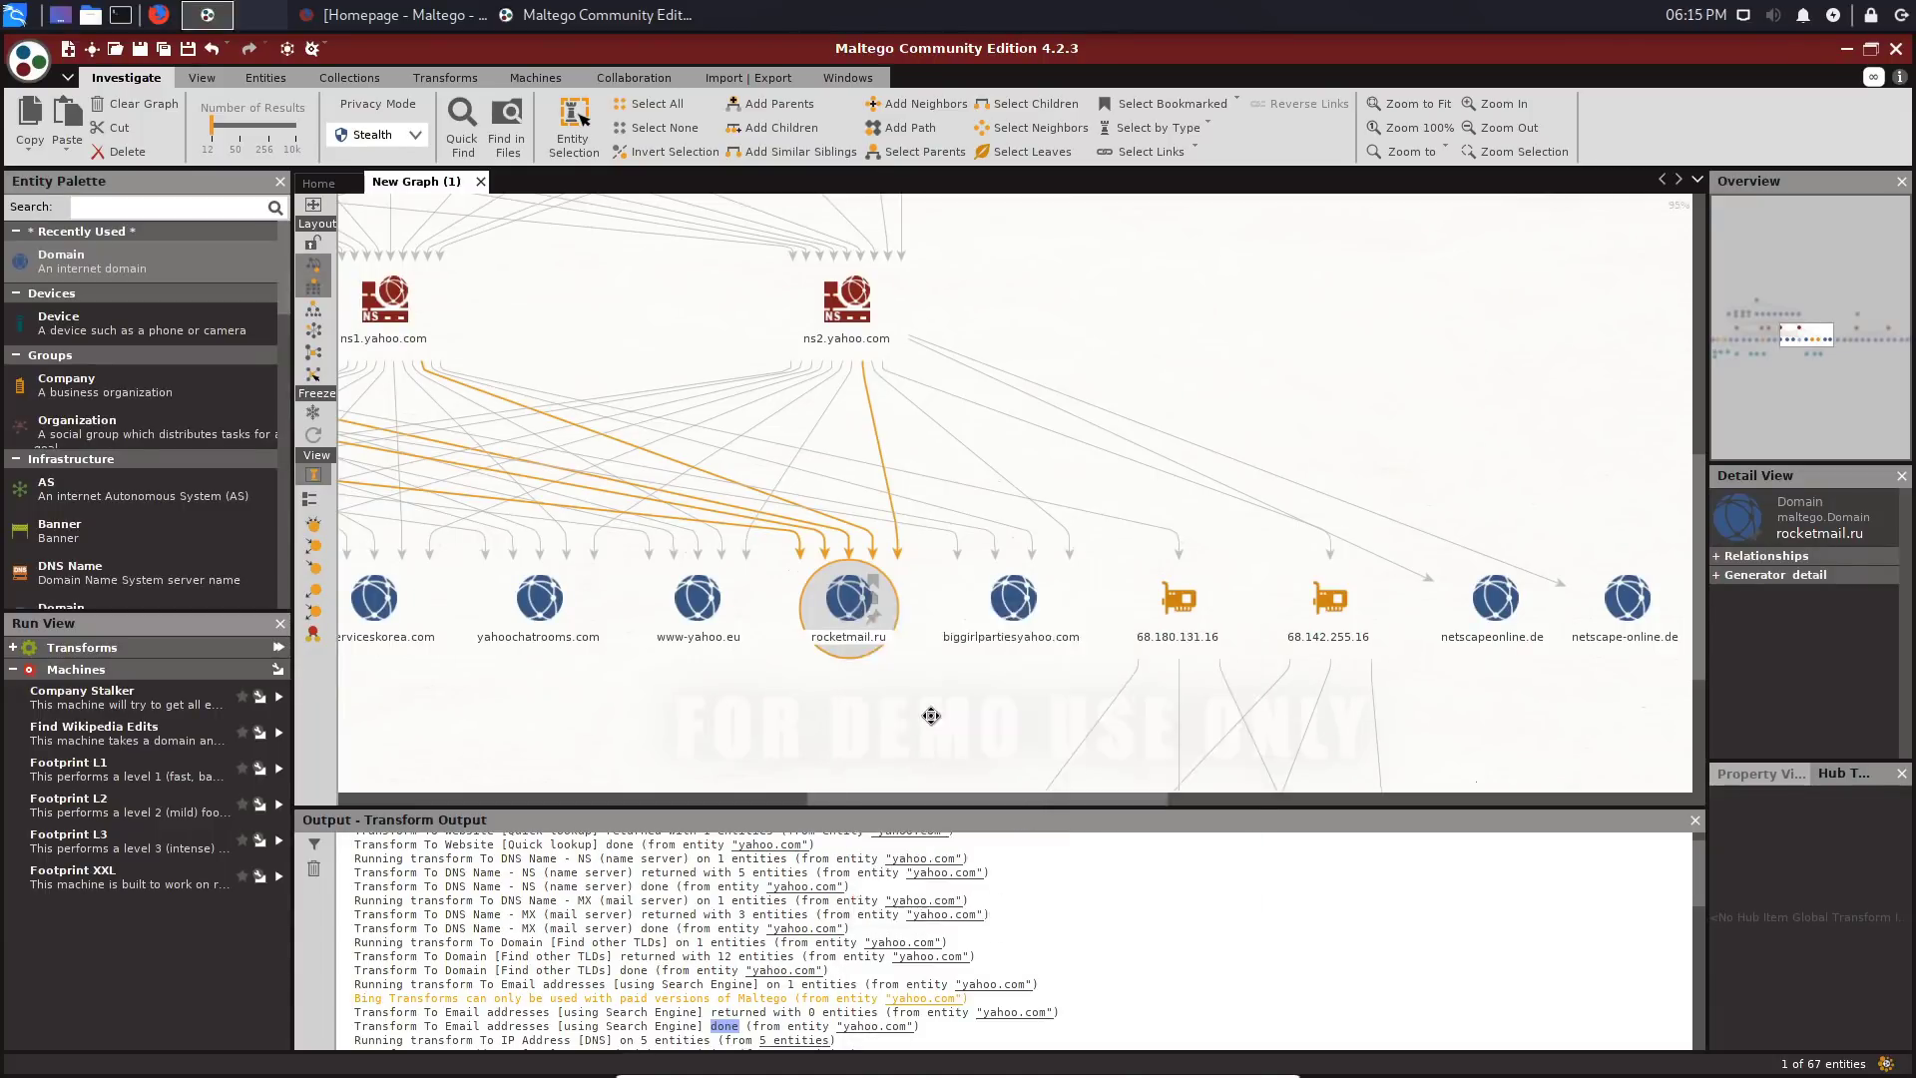
{"action": "right_click", "coordinate": [846, 633]}
{"action": "left_click", "coordinate": [856, 664]}
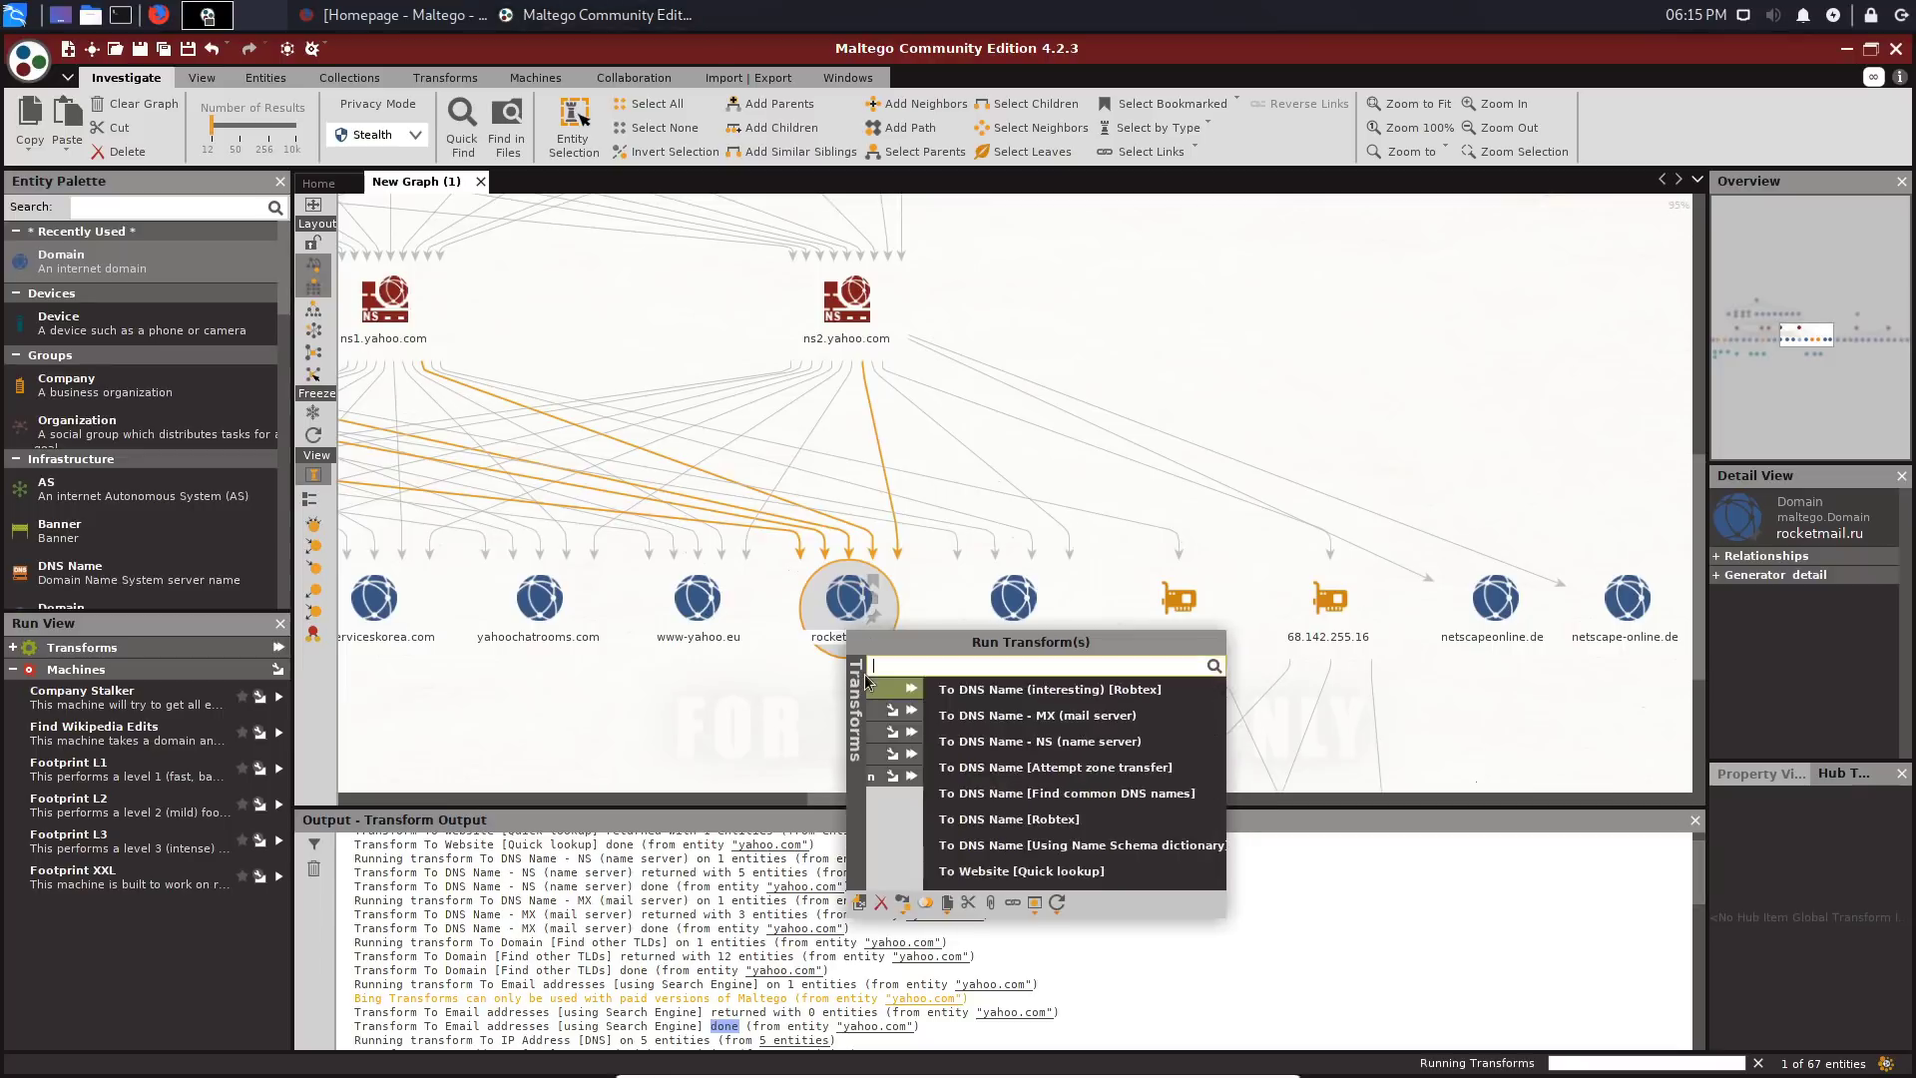
{"action": "key", "text": "Escape"}
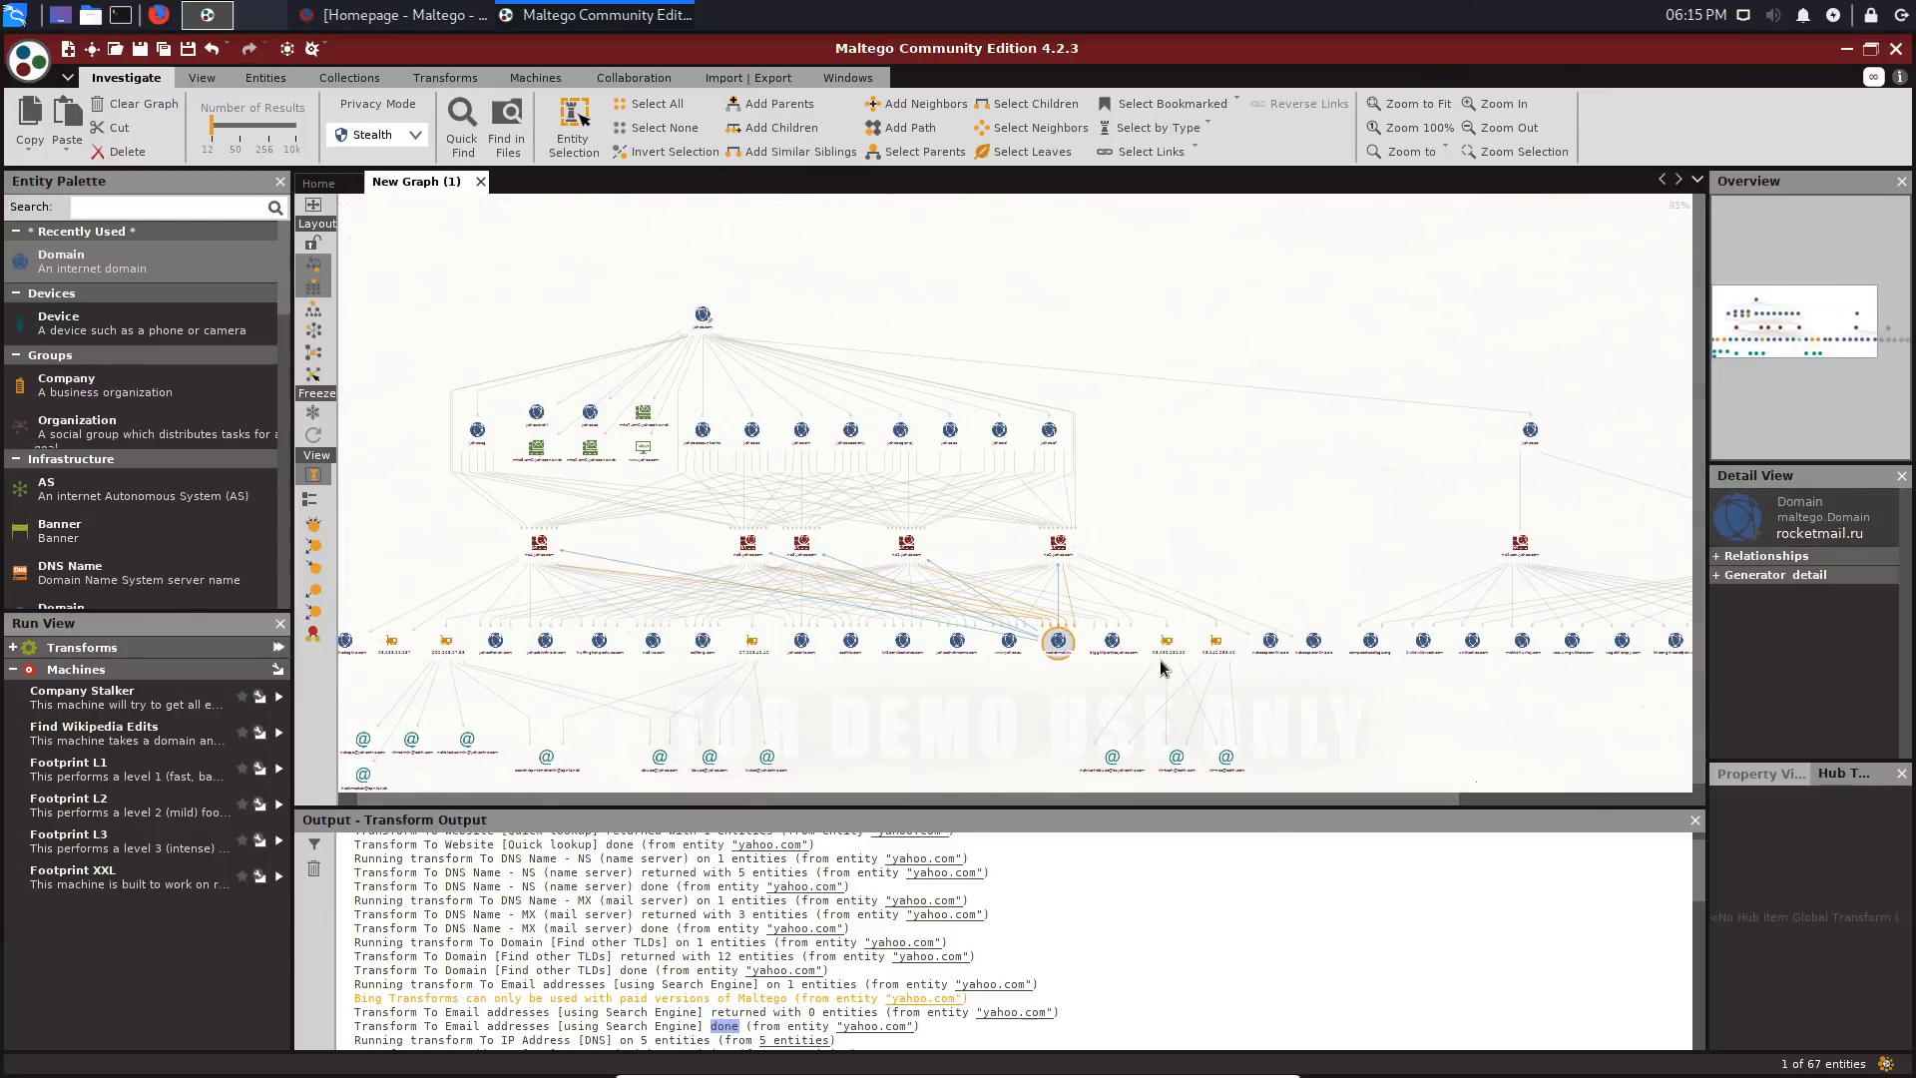
{"action": "left_click_drag", "start_coordinate": [1266, 483], "coordinate": [1323, 446]}
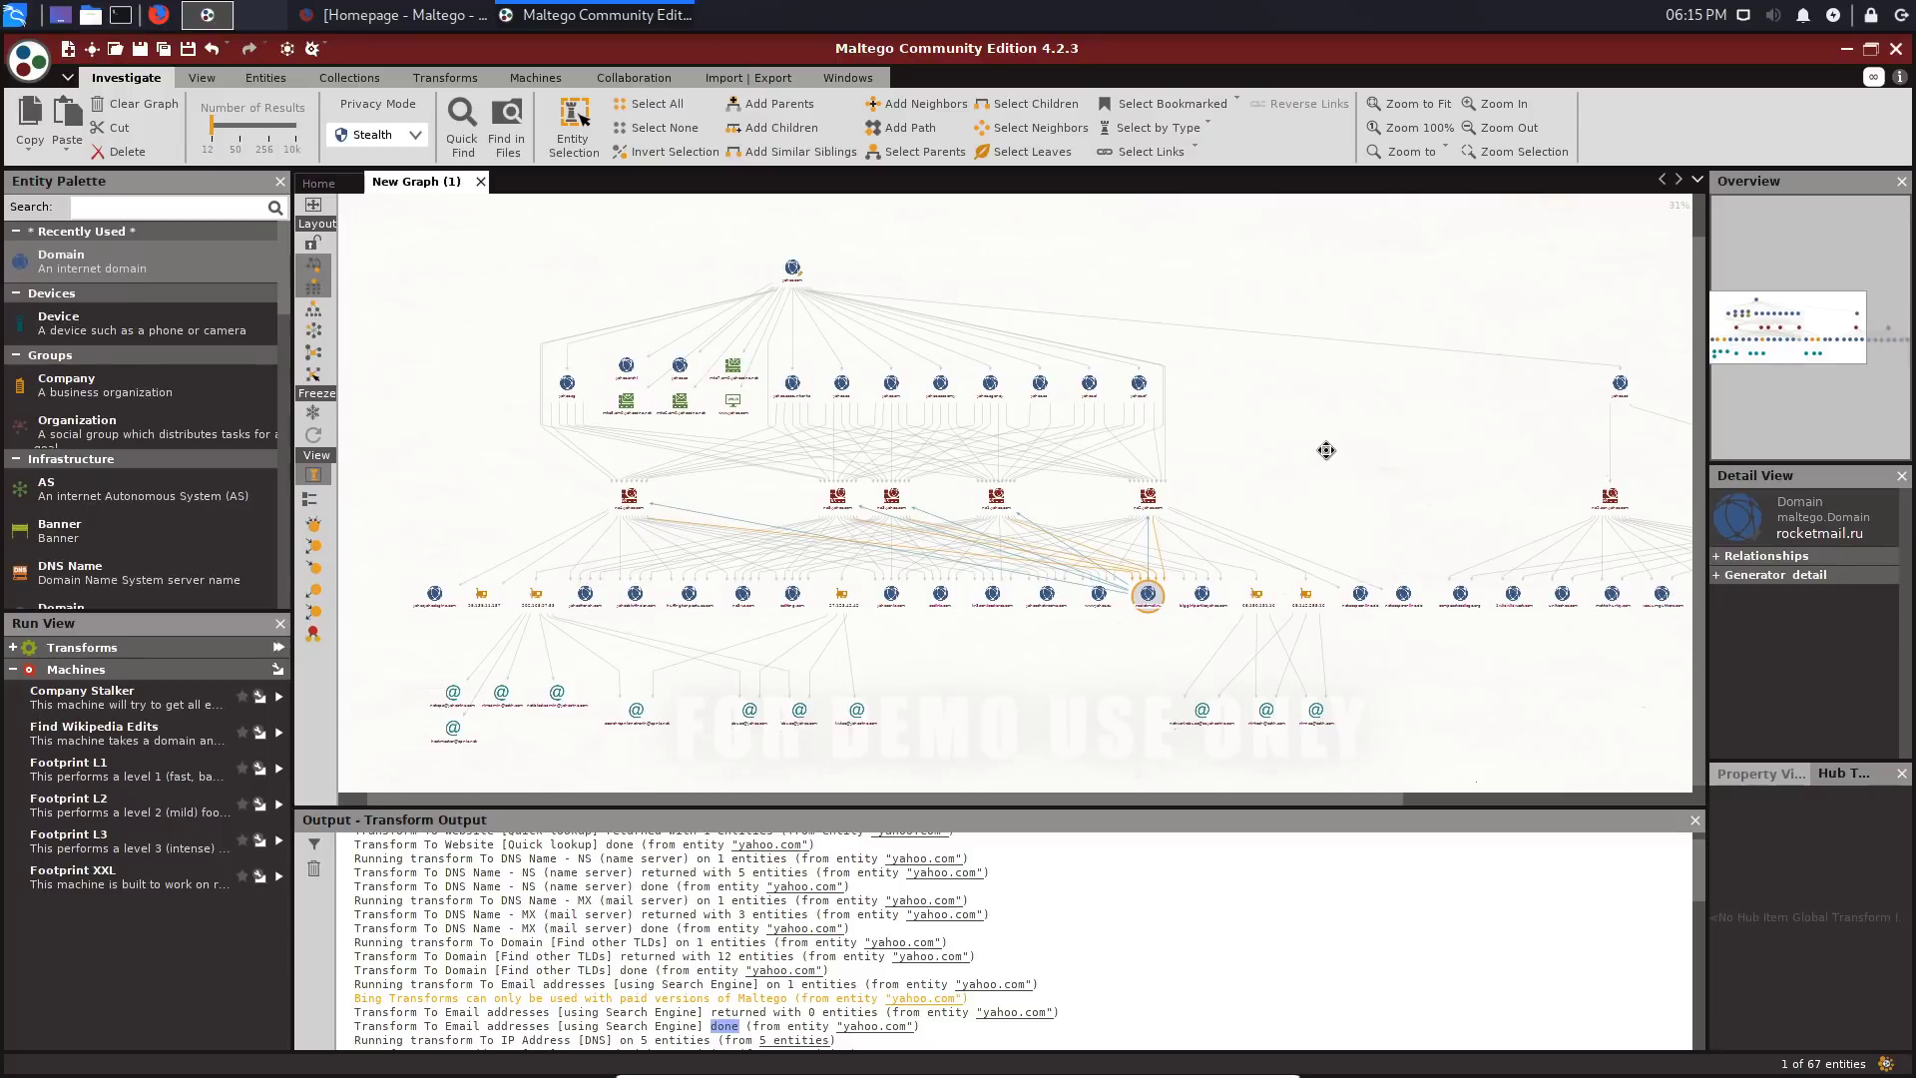
{"action": "left_click_drag", "start_coordinate": [1362, 491], "coordinate": [1430, 469]}
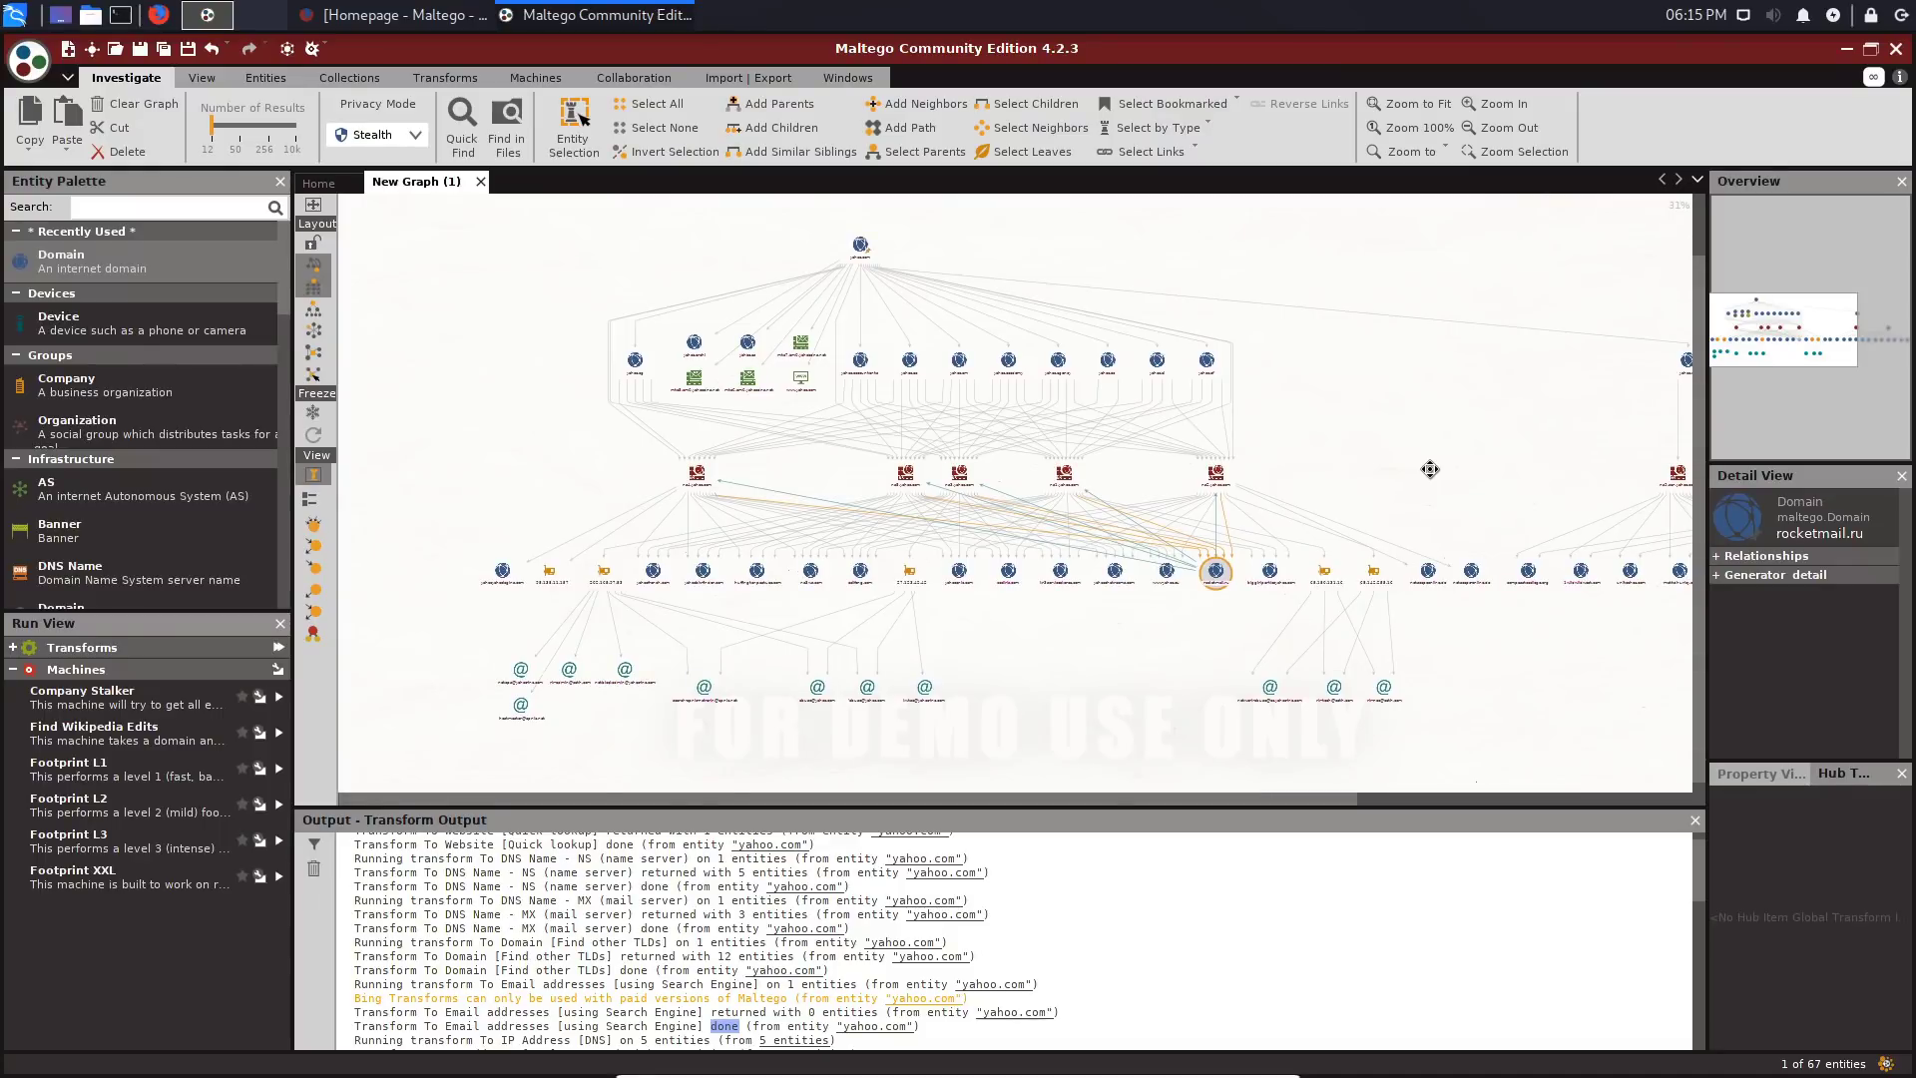
{"action": "left_click_drag", "start_coordinate": [1430, 469], "coordinate": [1304, 464]}
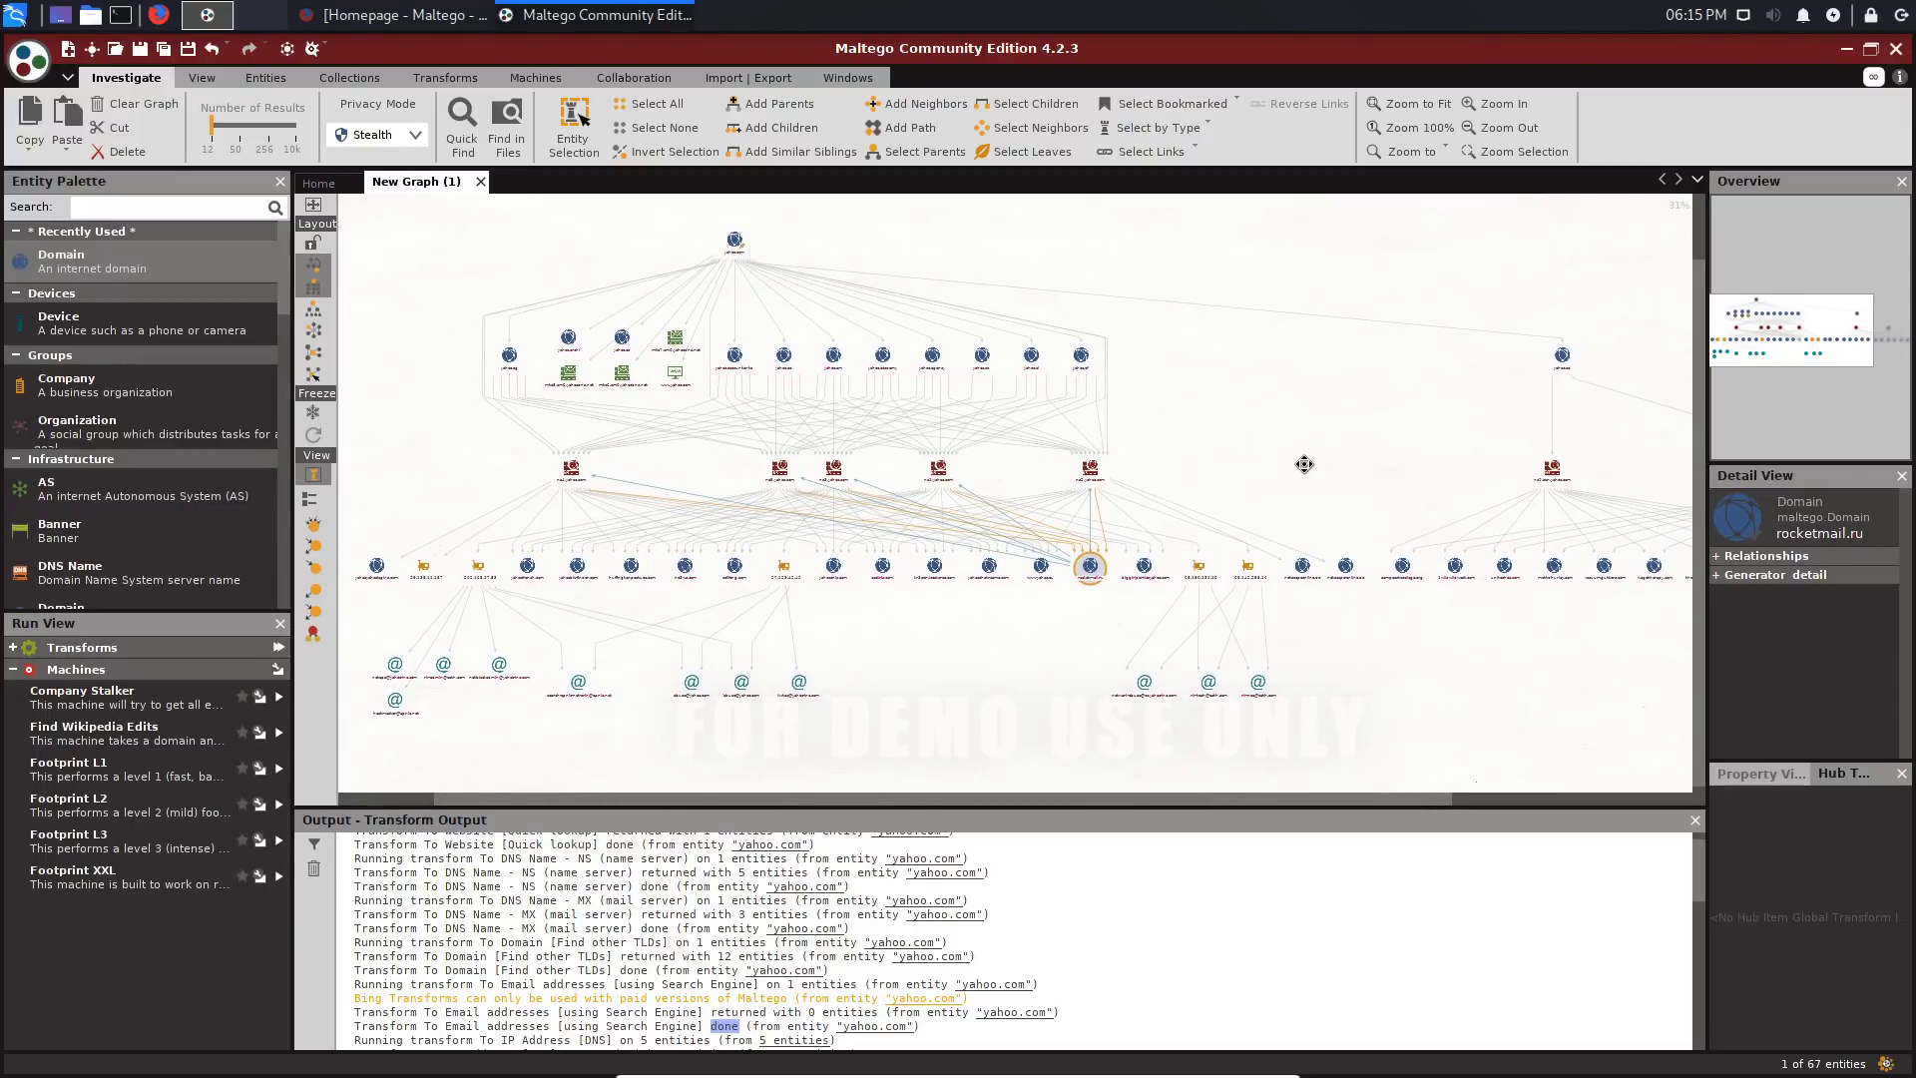